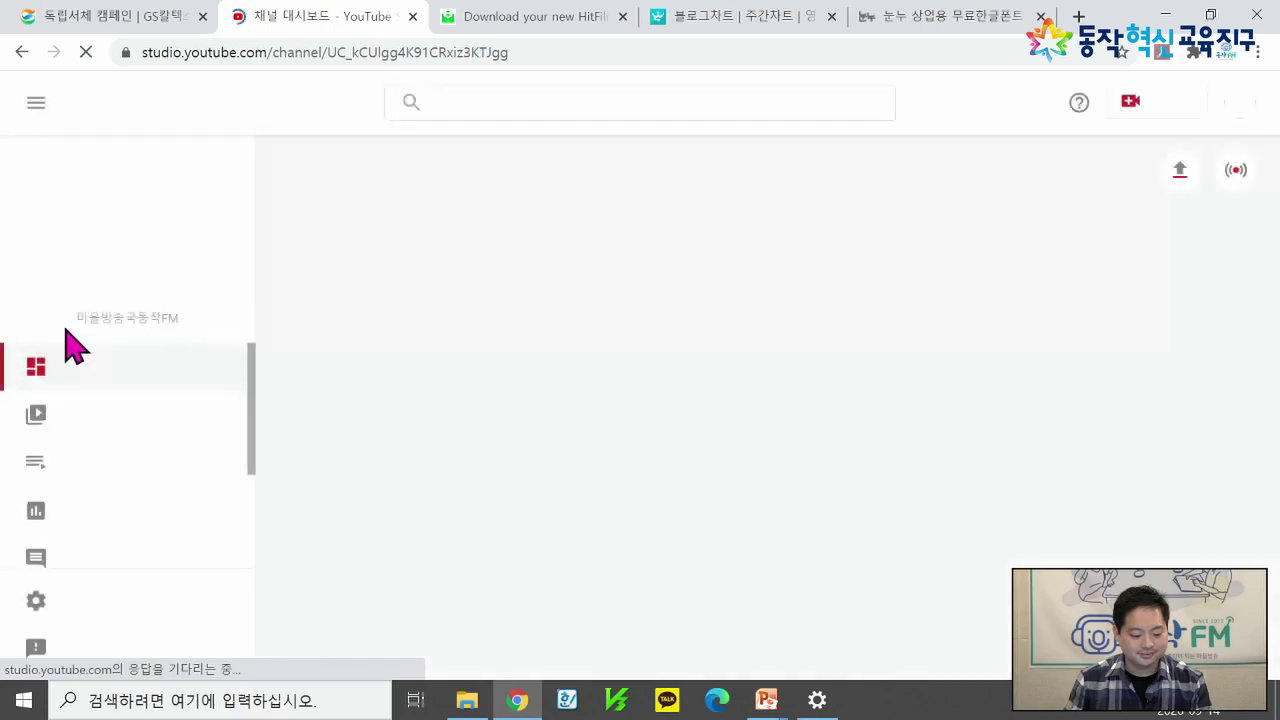
Step: Open the channel's audio library (오디오 보관함) and look over its track list
scroll(178, 515, down, 3)
scroll(178, 515, down, 1)
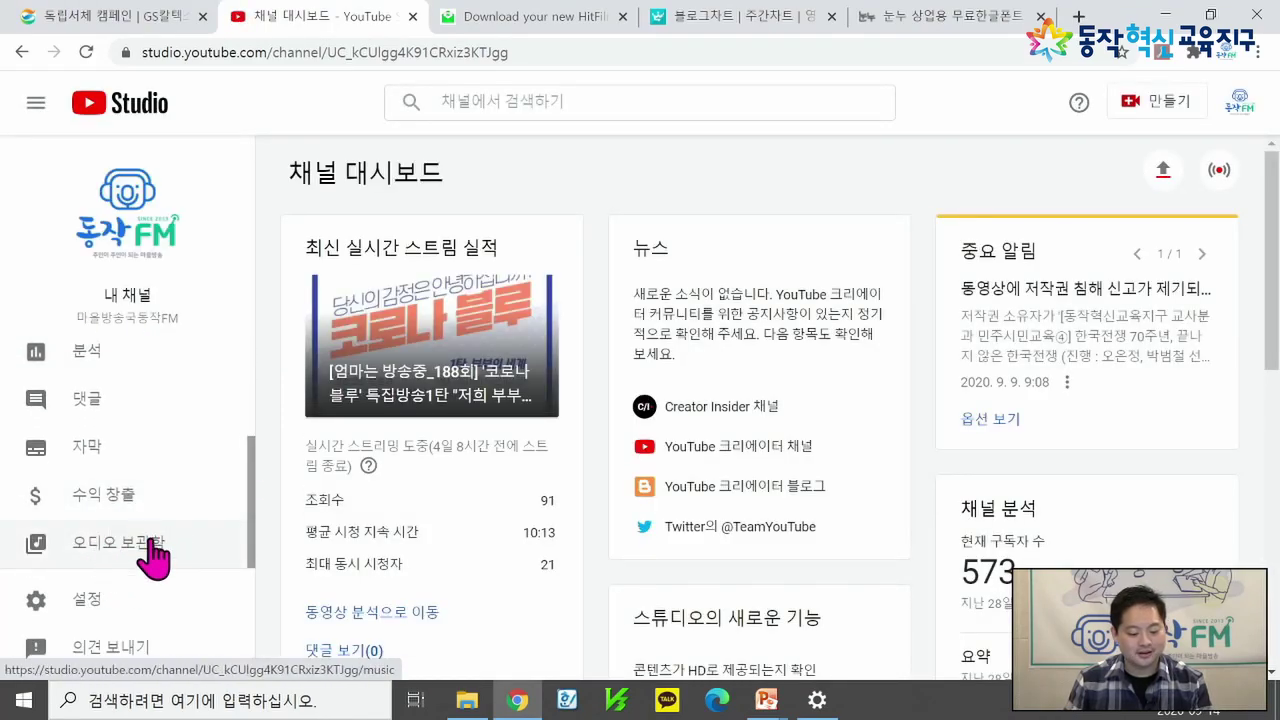
click(152, 560)
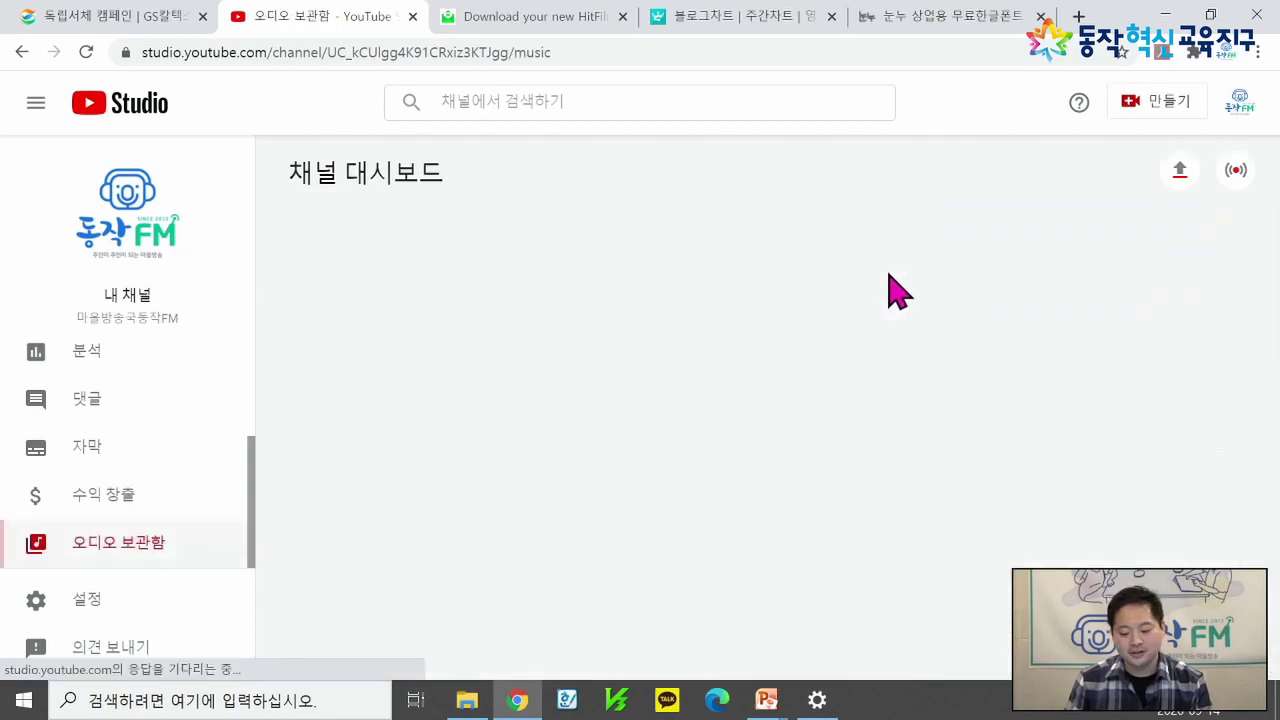
scroll(745, 340, down, 3)
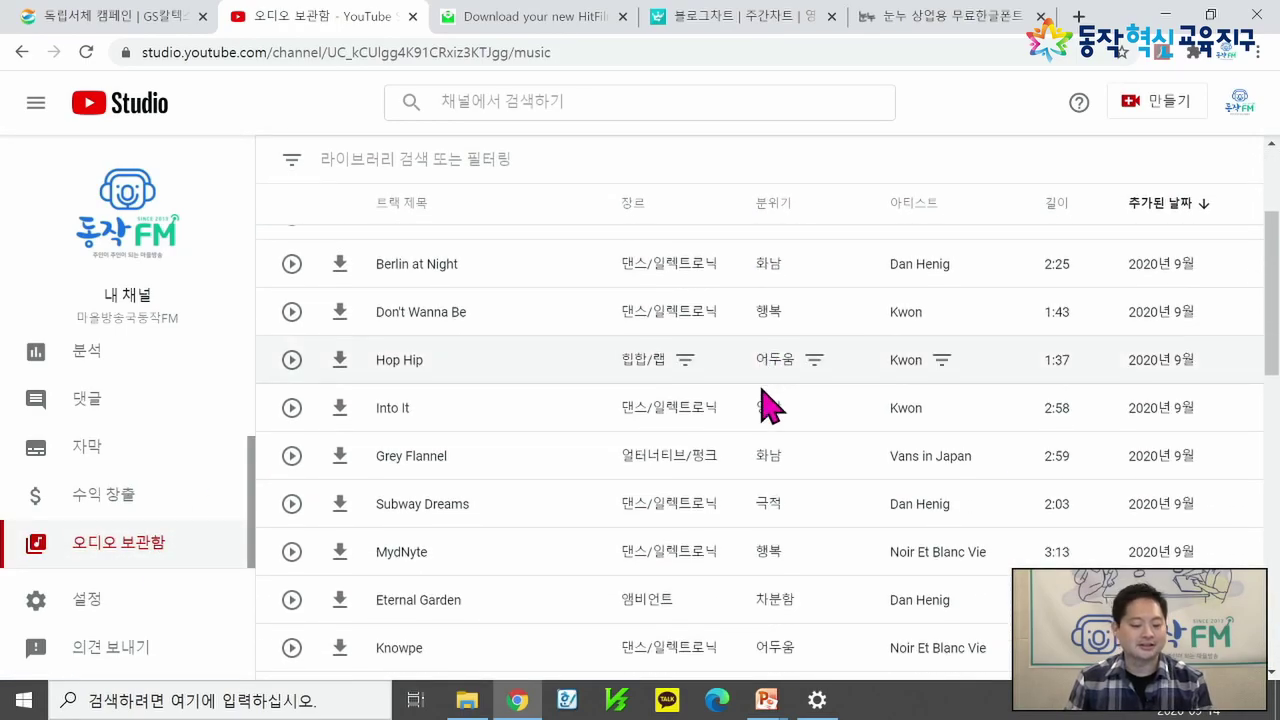
scroll(745, 400, up, 3)
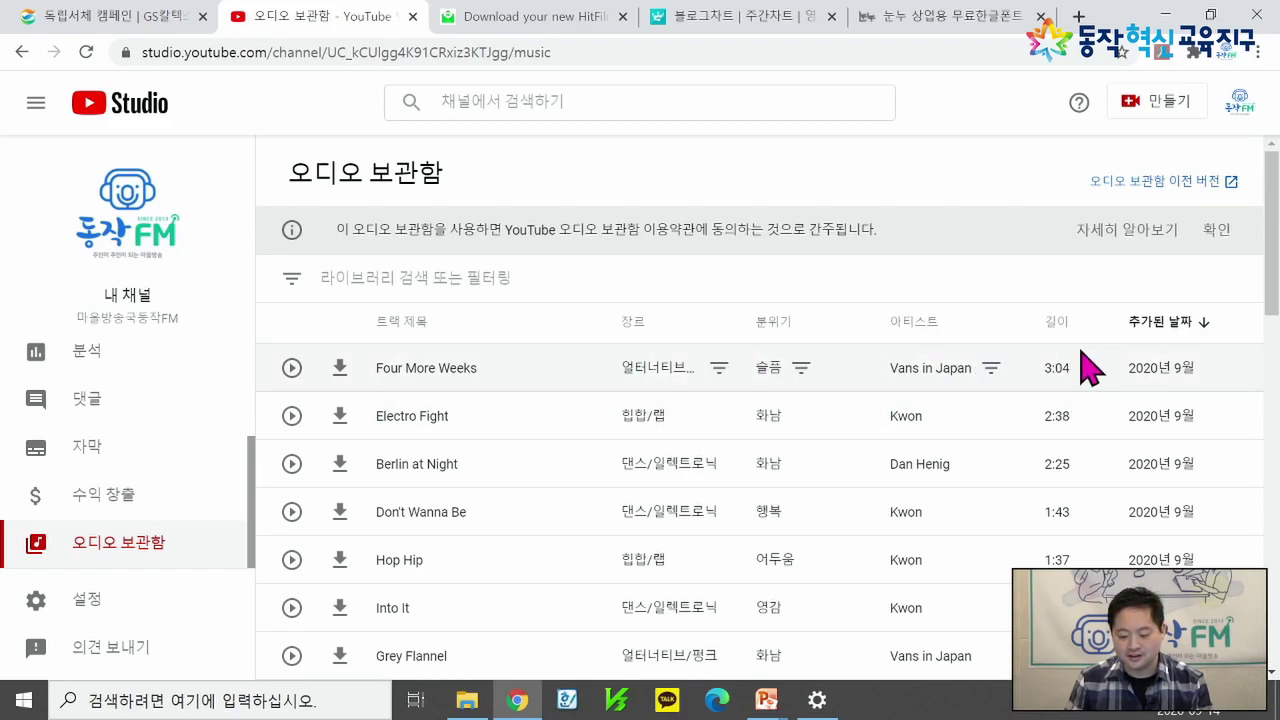
Step: Filter the audio library tracks by the mood 슬픔, then remove that filter
click(803, 369)
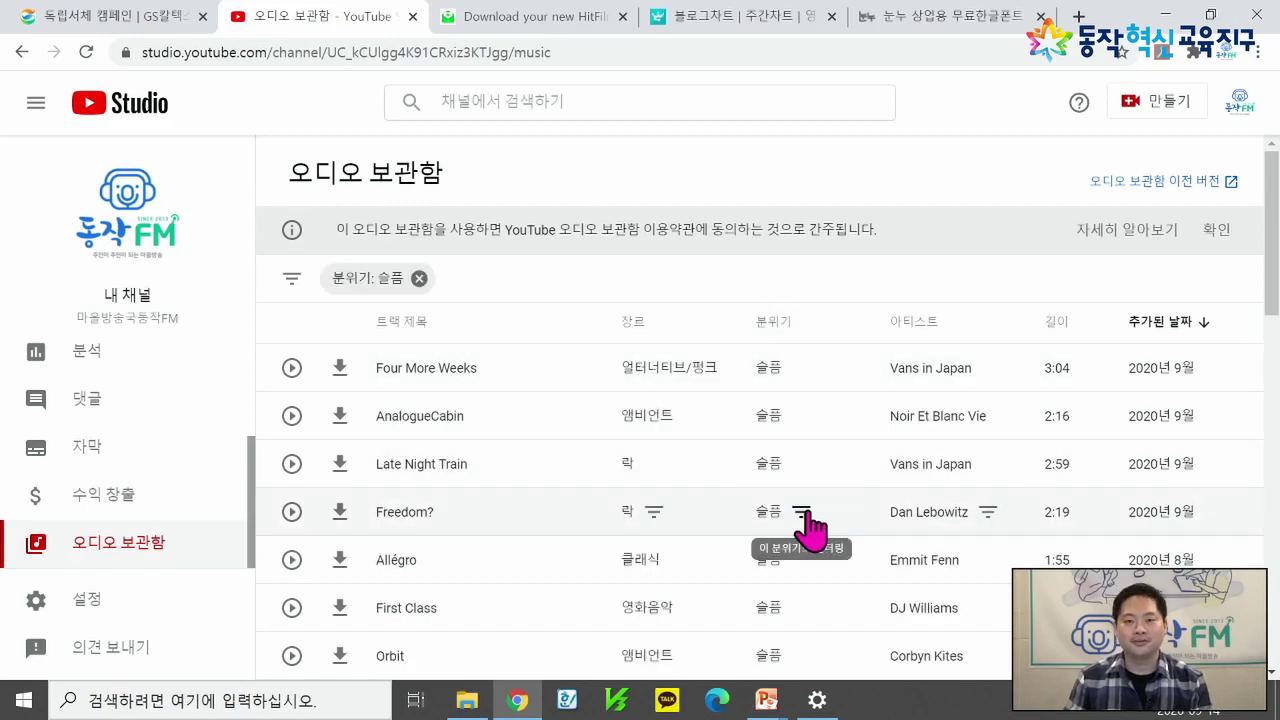
click(419, 278)
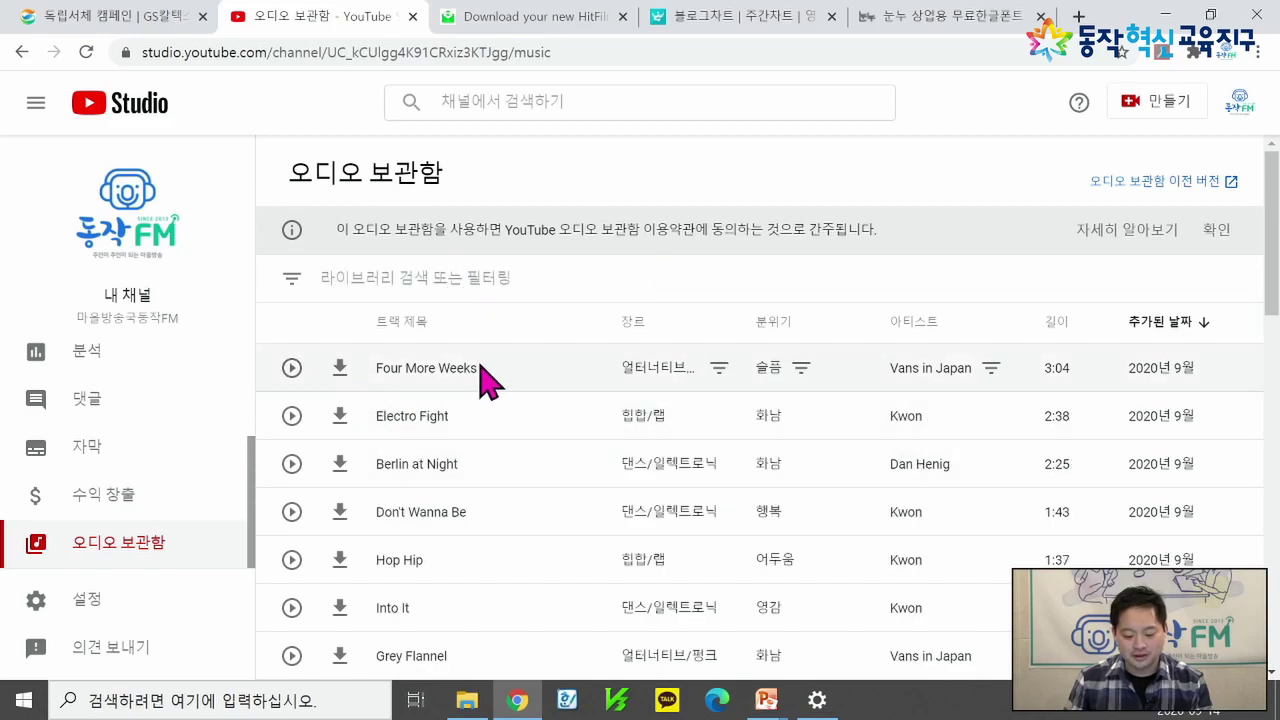
Step: Preview the tracks Four More Weeks and Hop Hip in the audio library
click(292, 370)
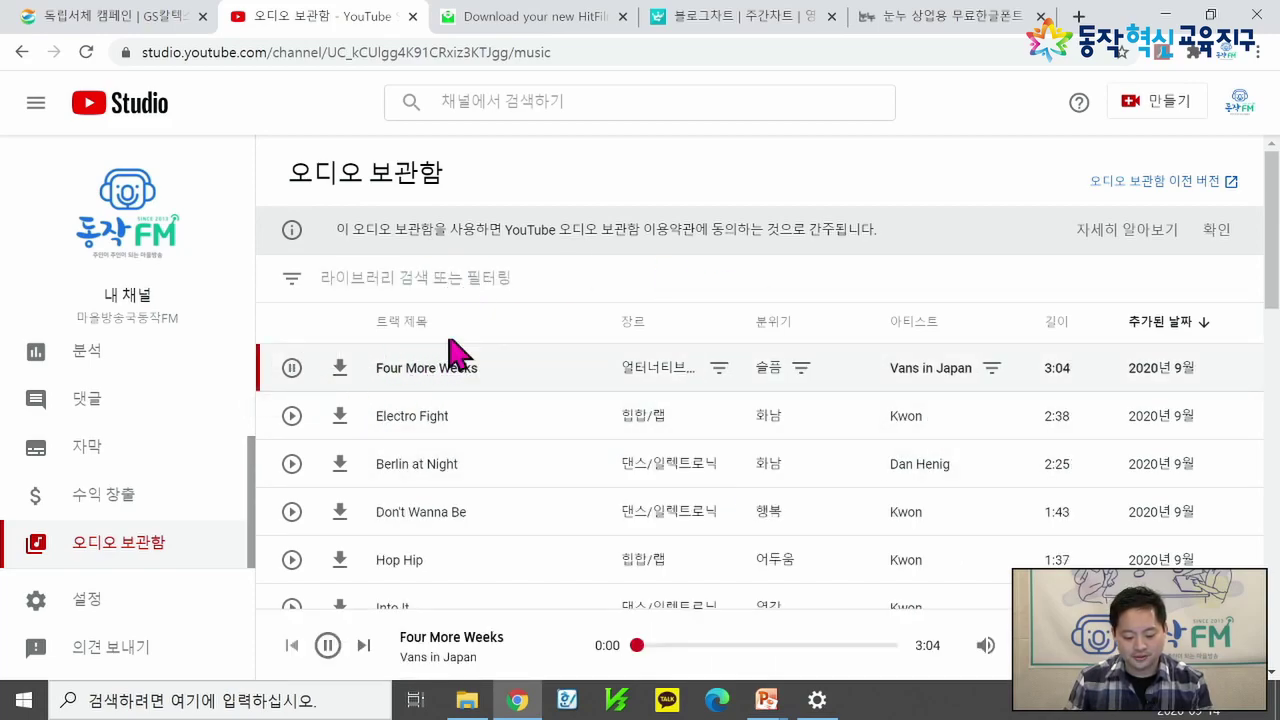
scroll(500, 380, down, 2)
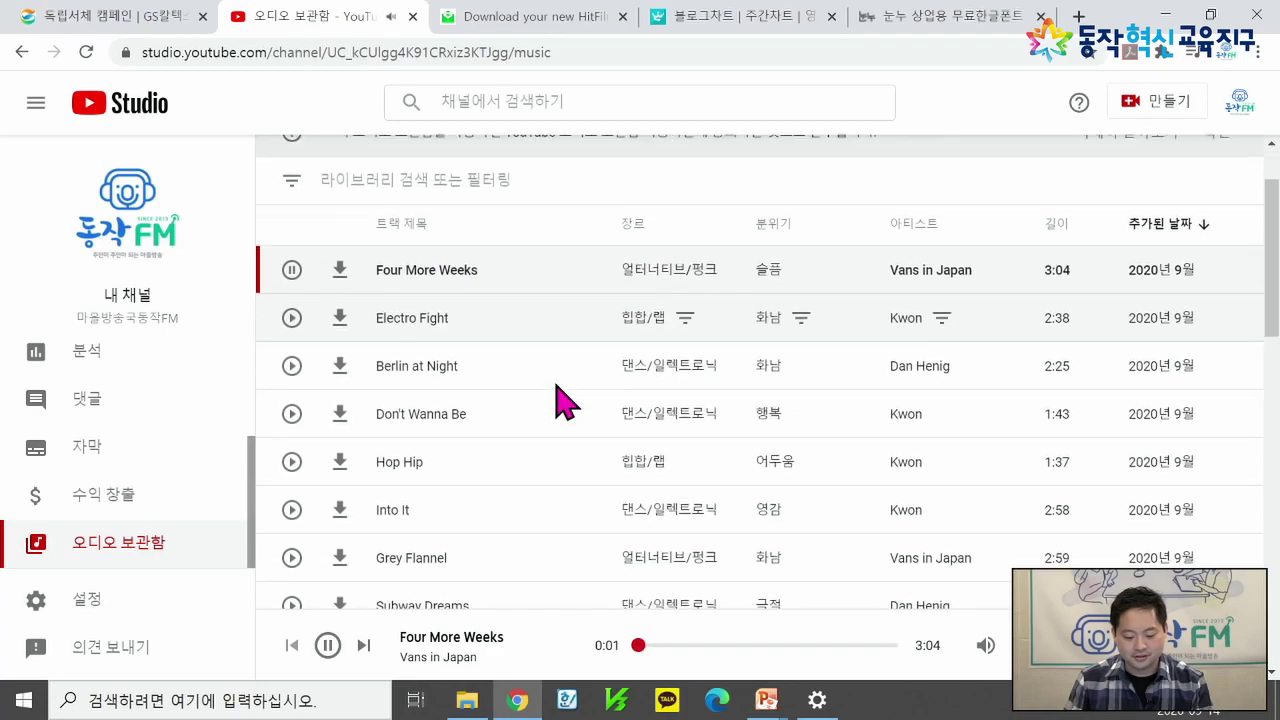
drag(427, 637, 566, 583)
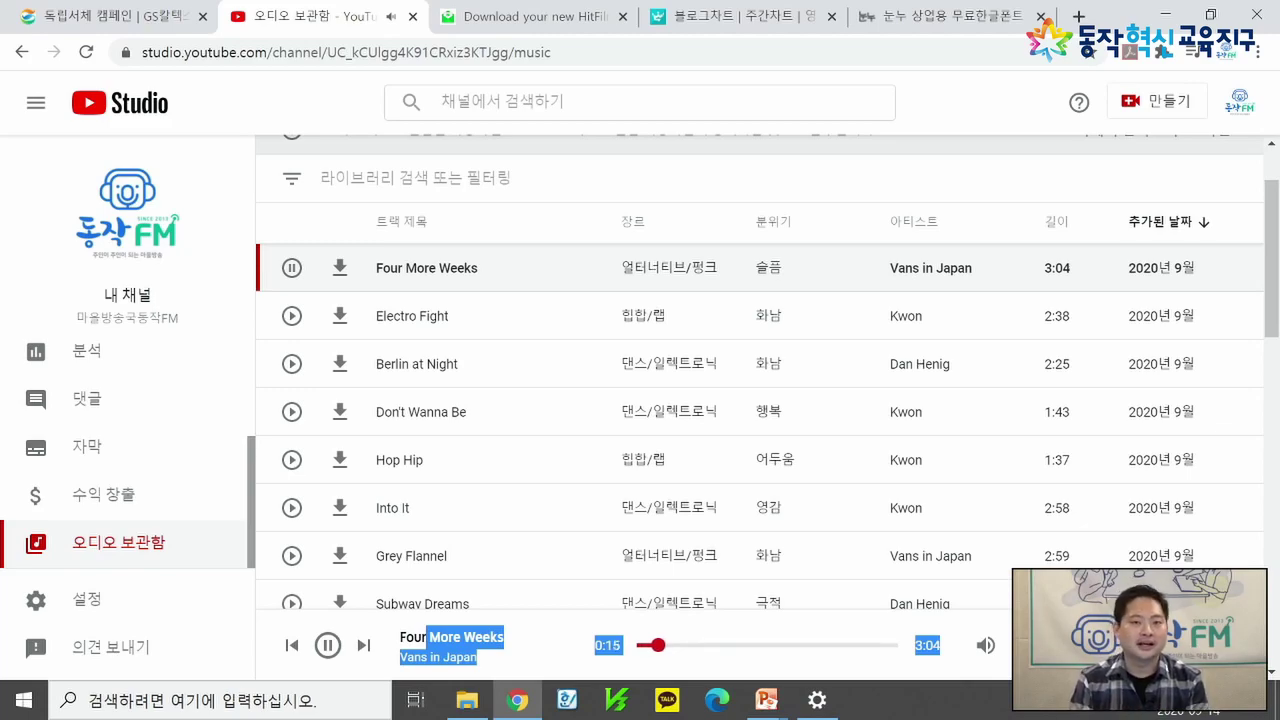
click(292, 461)
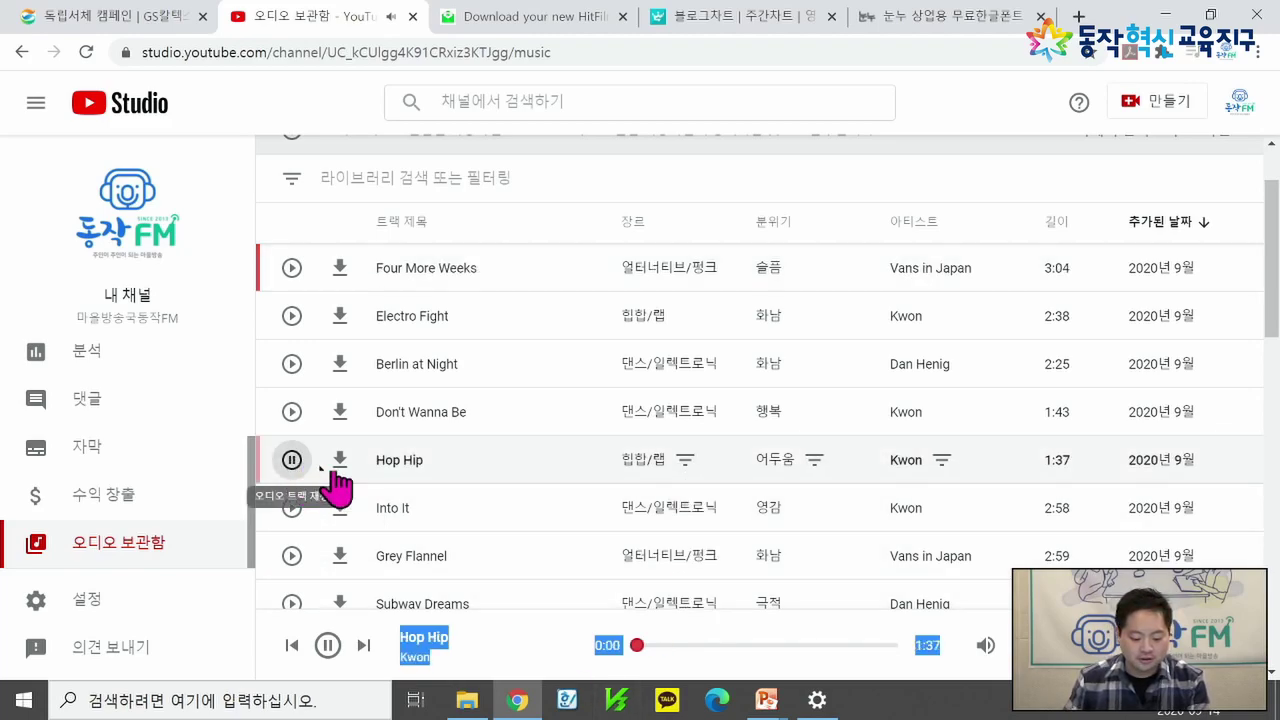
double_click(659, 459)
scroll(450, 480, down, 5)
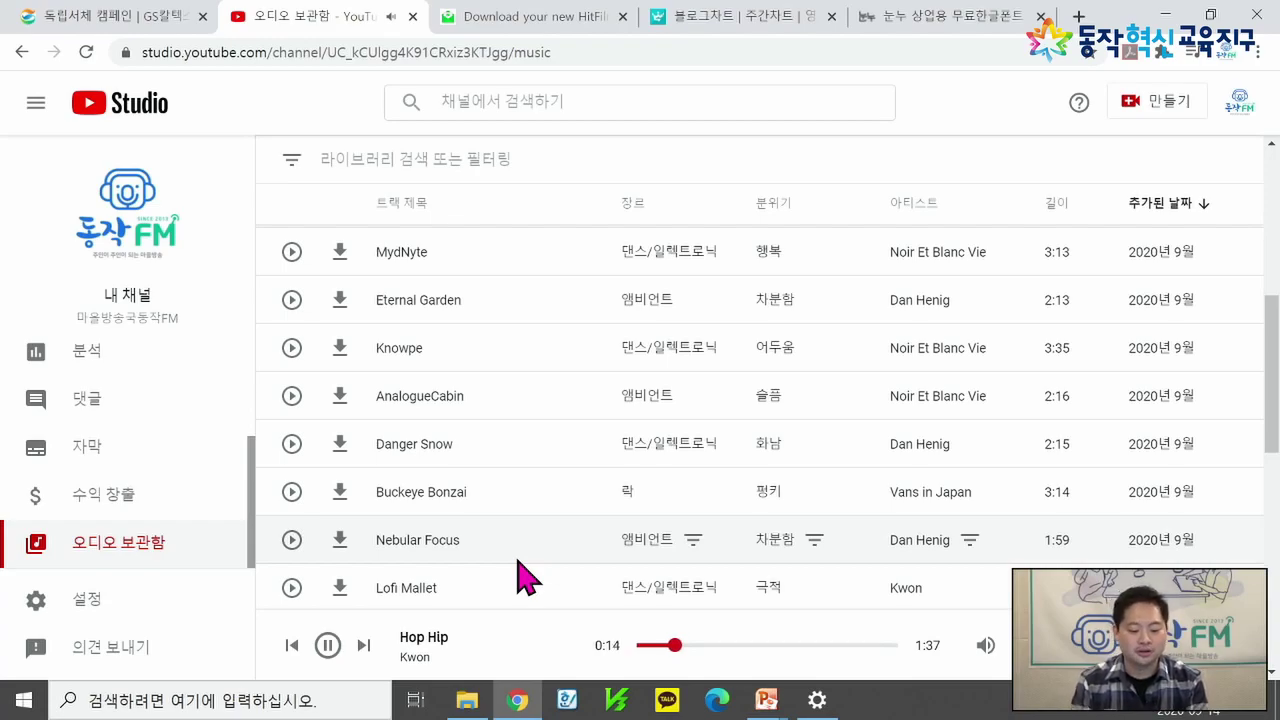
scroll(505, 570, up, 5)
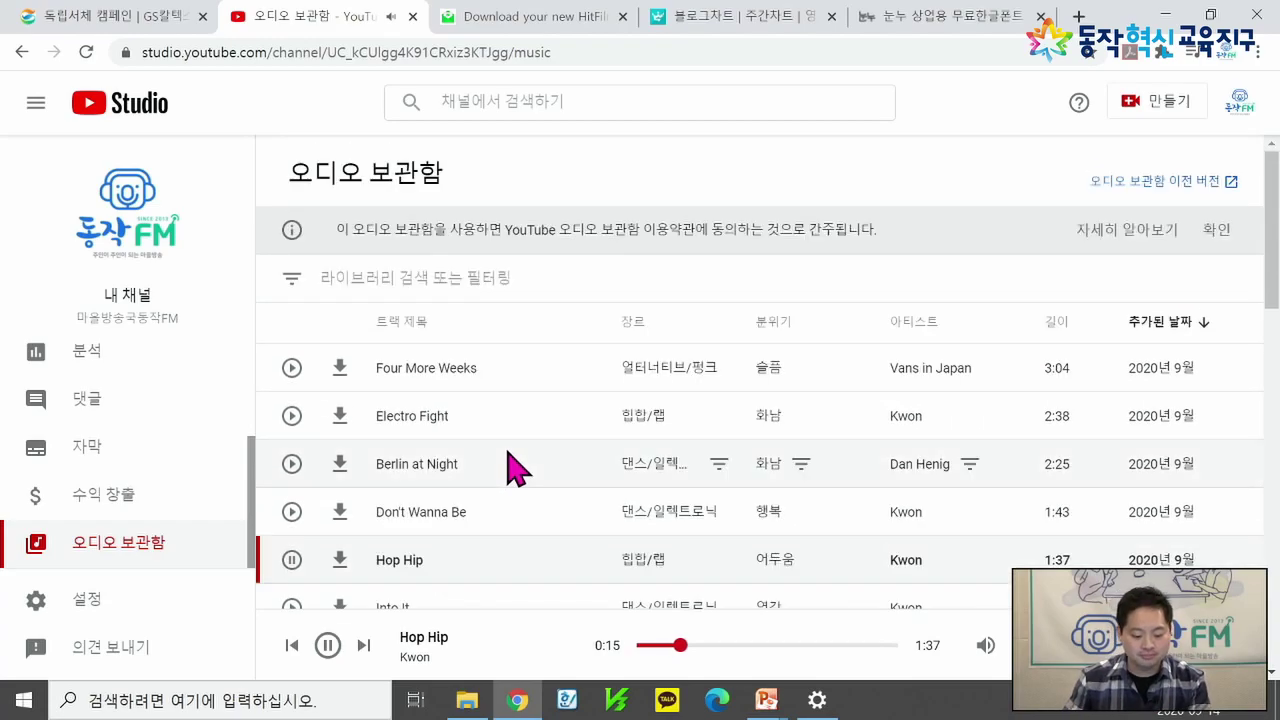
Step: Search Google for "facebook sound collection"
click(526, 62)
text(d)
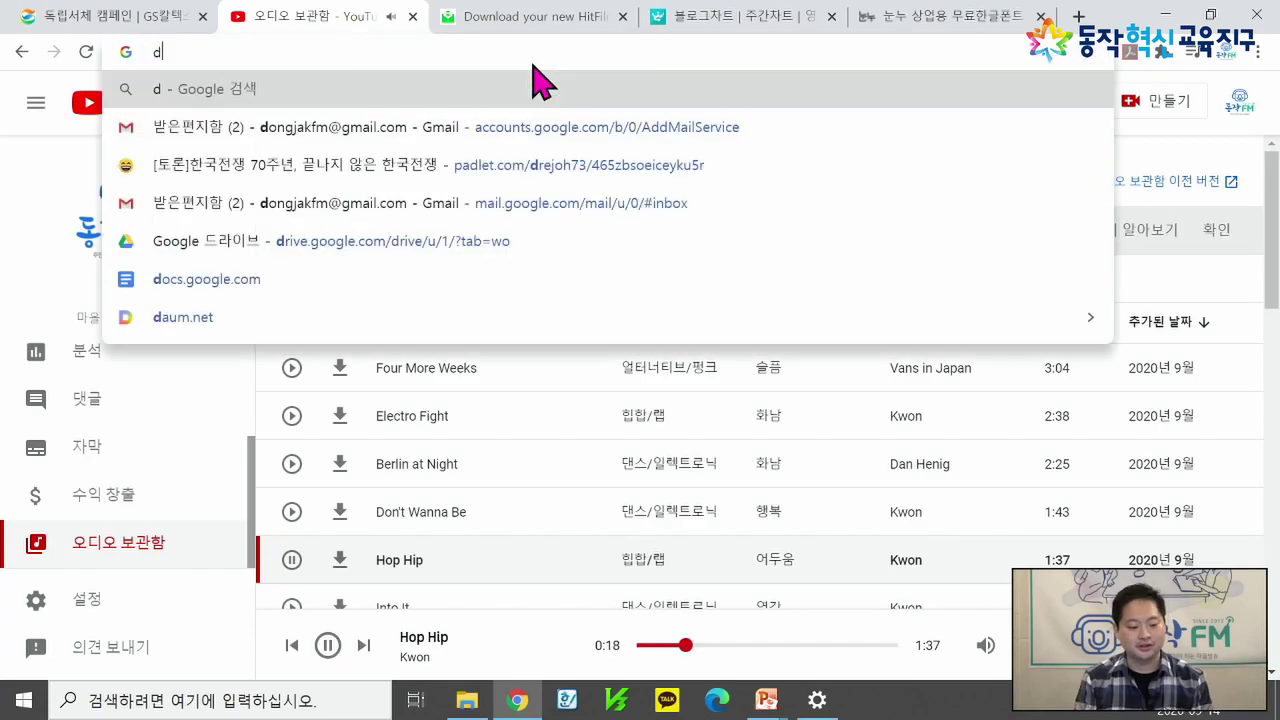
key(BackSpace)
text(face)
key(BackSpace)
text(ceb)
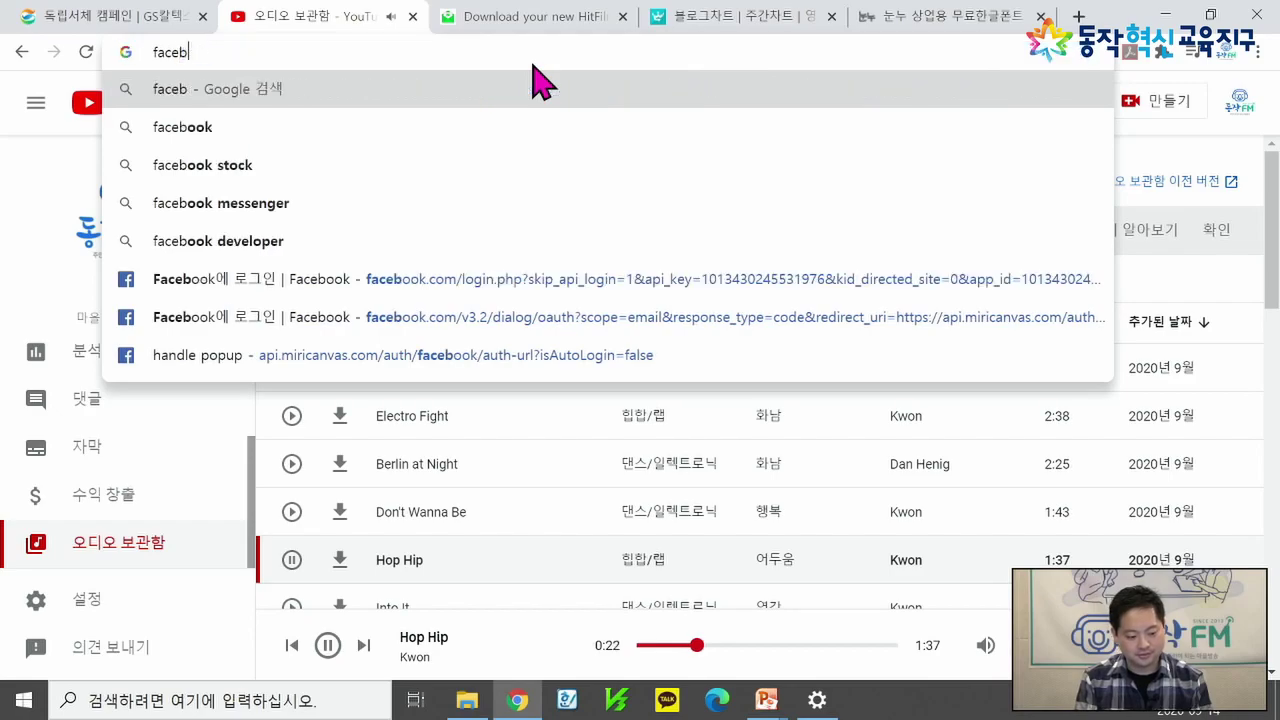
text(ook sound co)
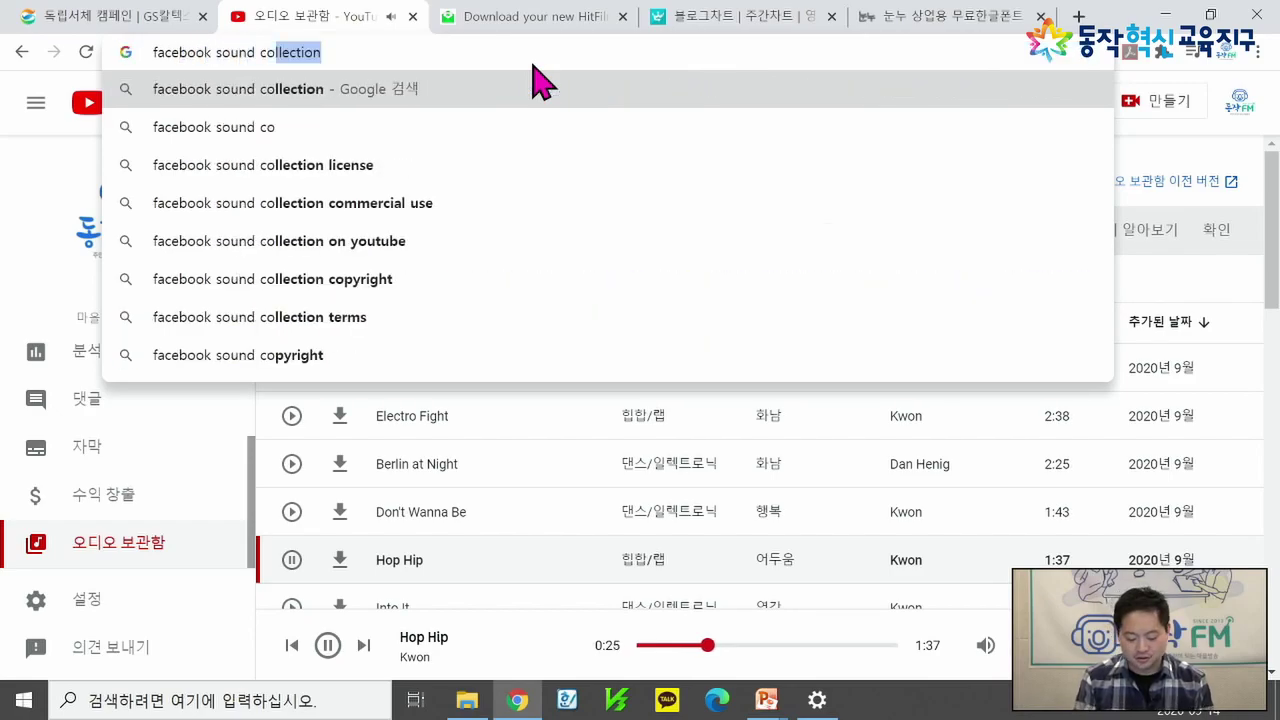
key(Return)
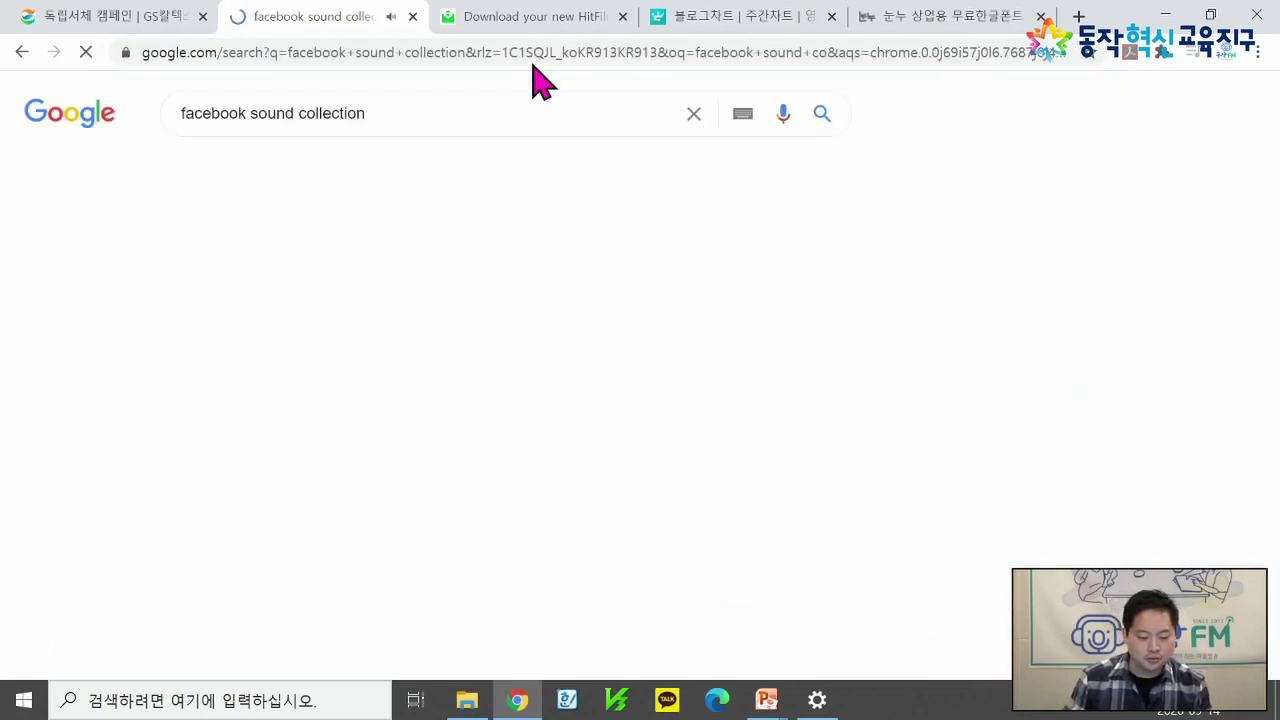
Step: Open the Facebook Sound Collection from the search results and agree to its terms of use
click(409, 285)
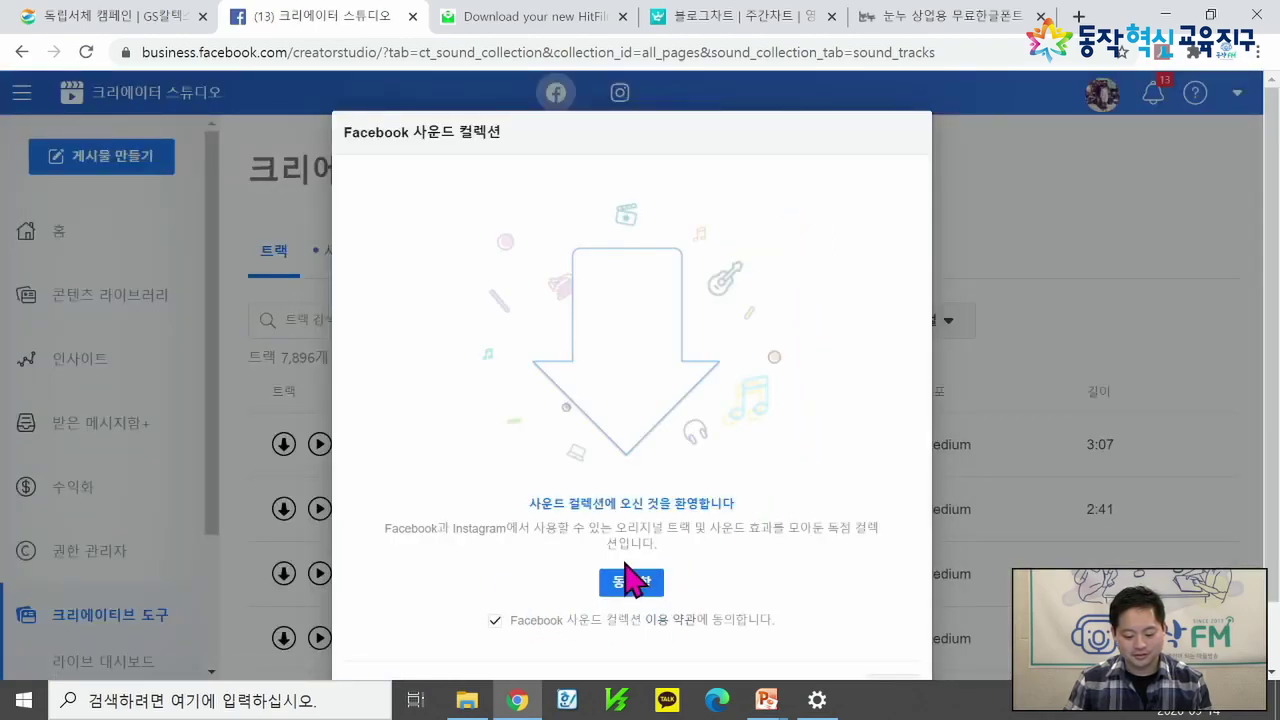
click(630, 580)
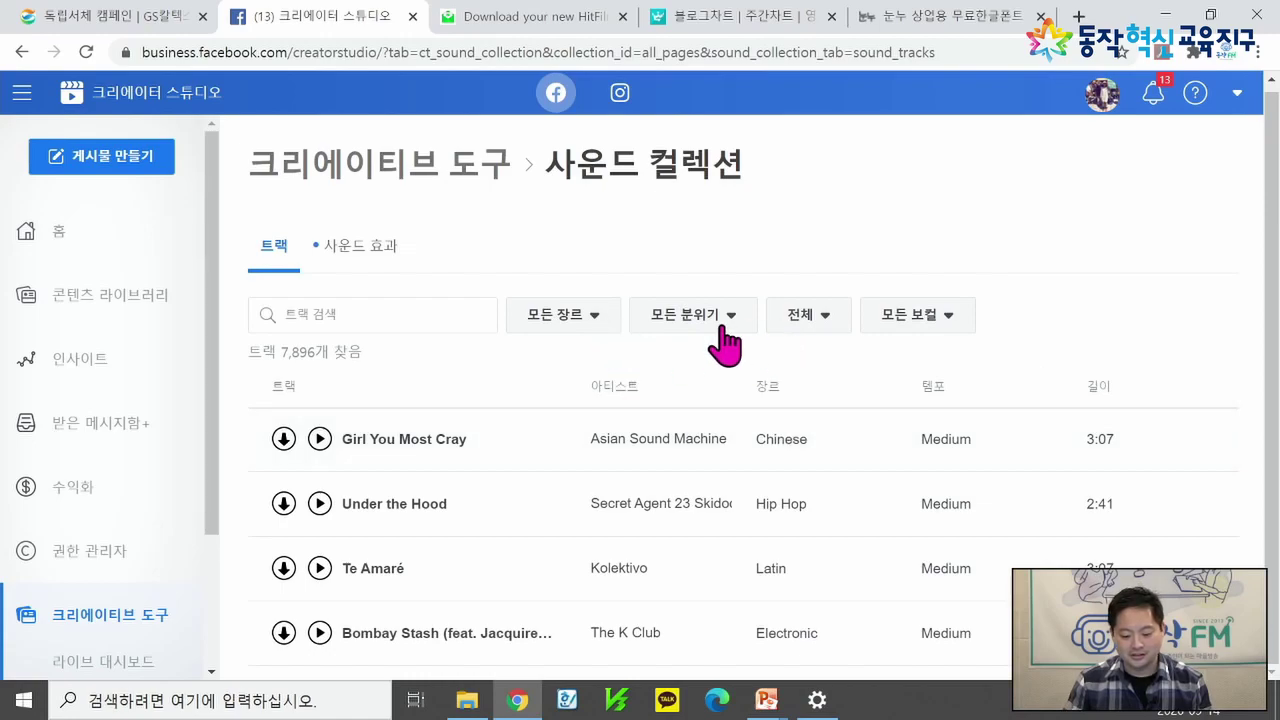
Step: Examine the track length and vocal filter options and look through the sound collection's track list
click(838, 318)
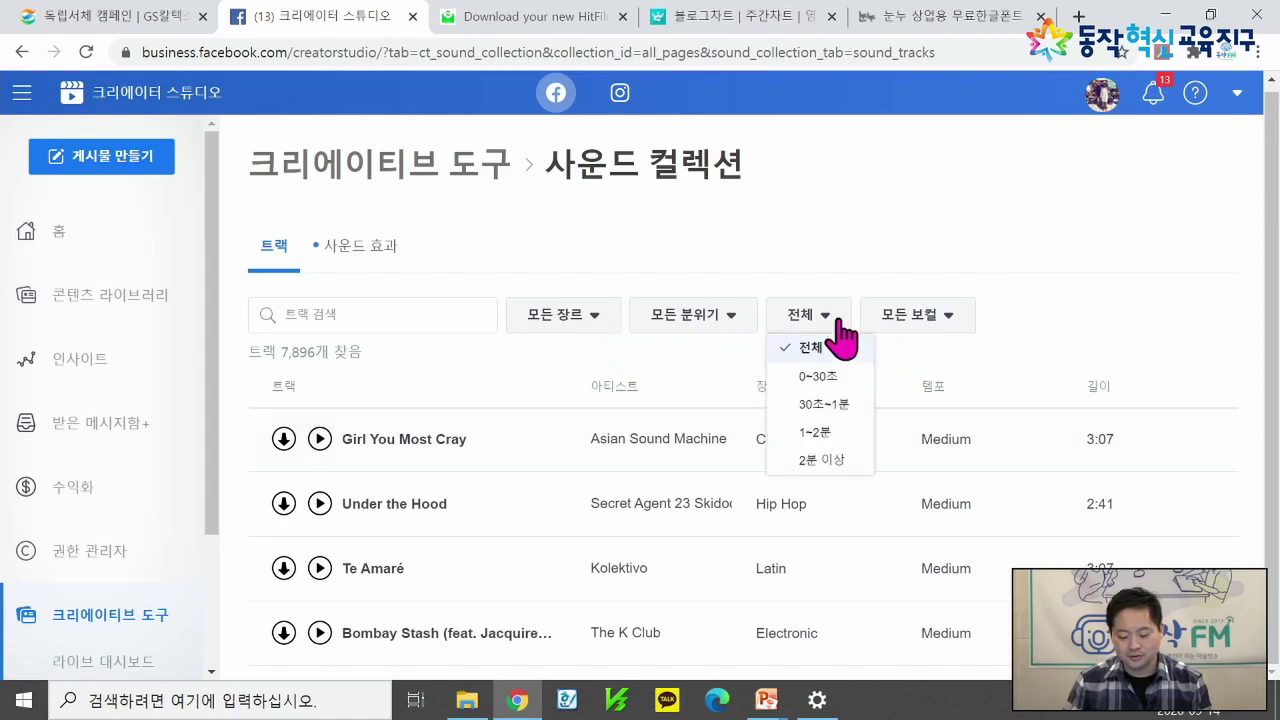
click(924, 318)
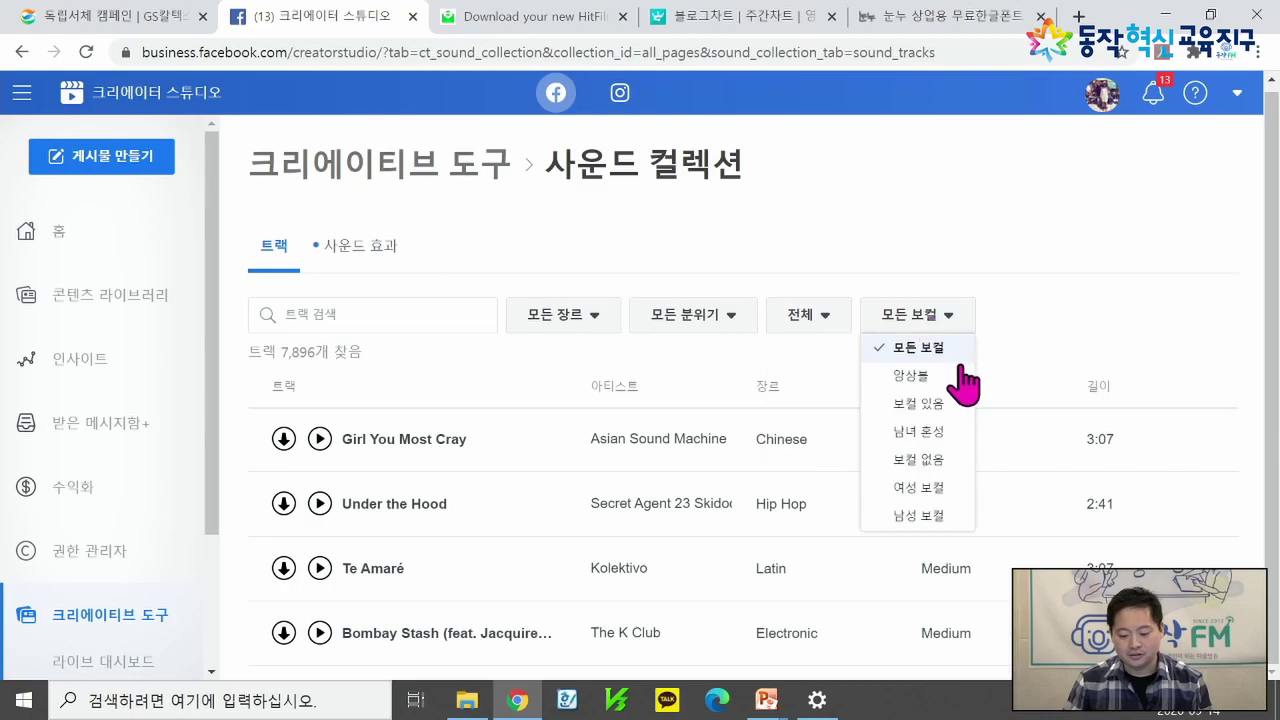
click(1030, 340)
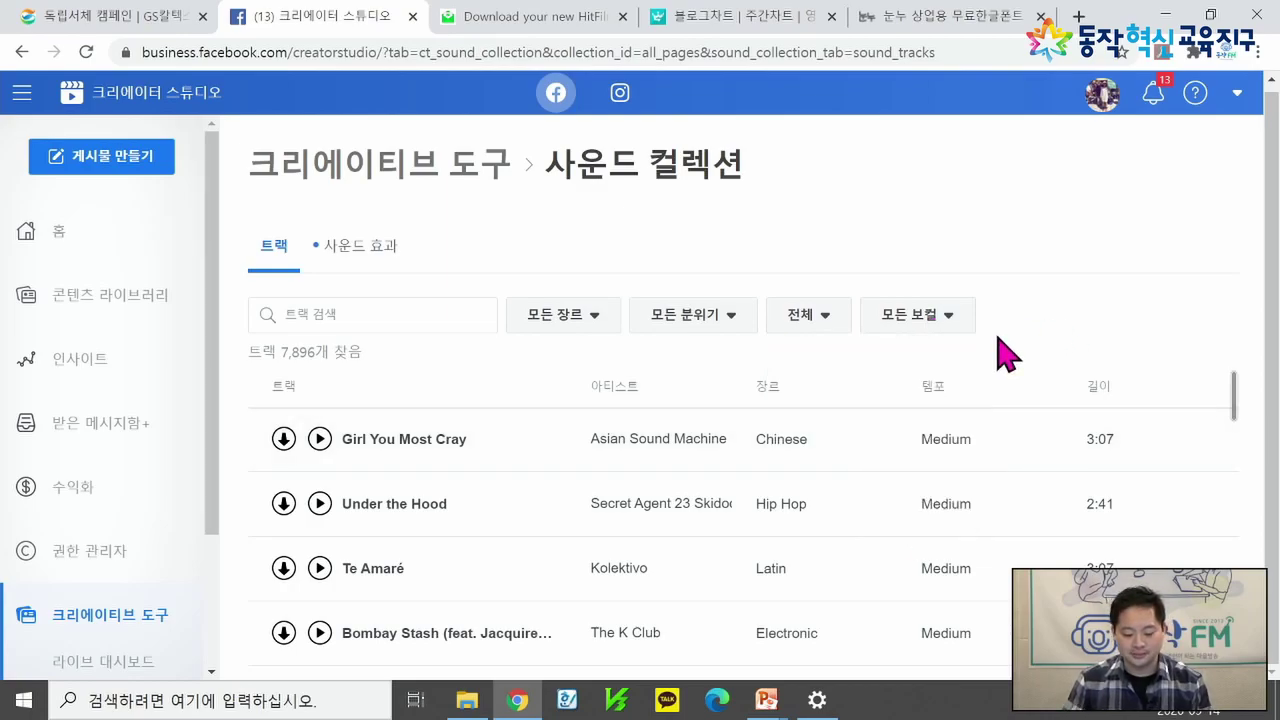
scroll(703, 425, down, 10)
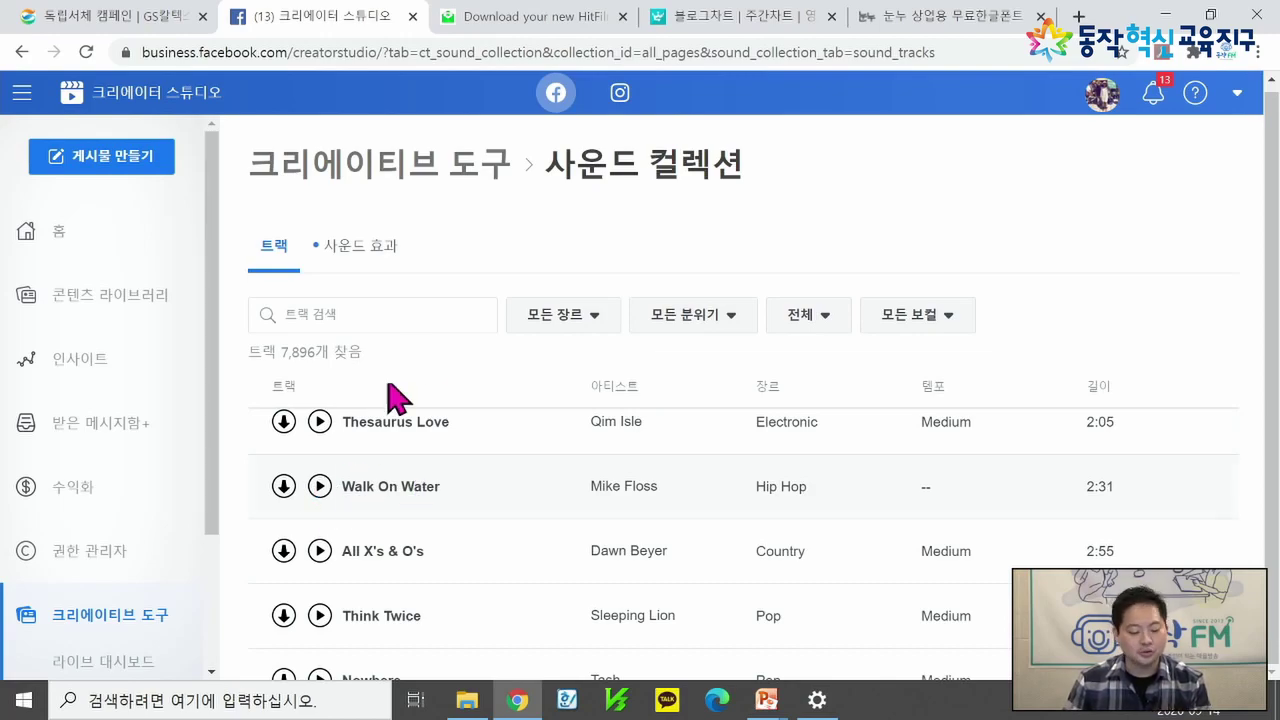
Step: Show the sound effects (사운드 효과) of the sound collection and browse the list of effects
click(372, 252)
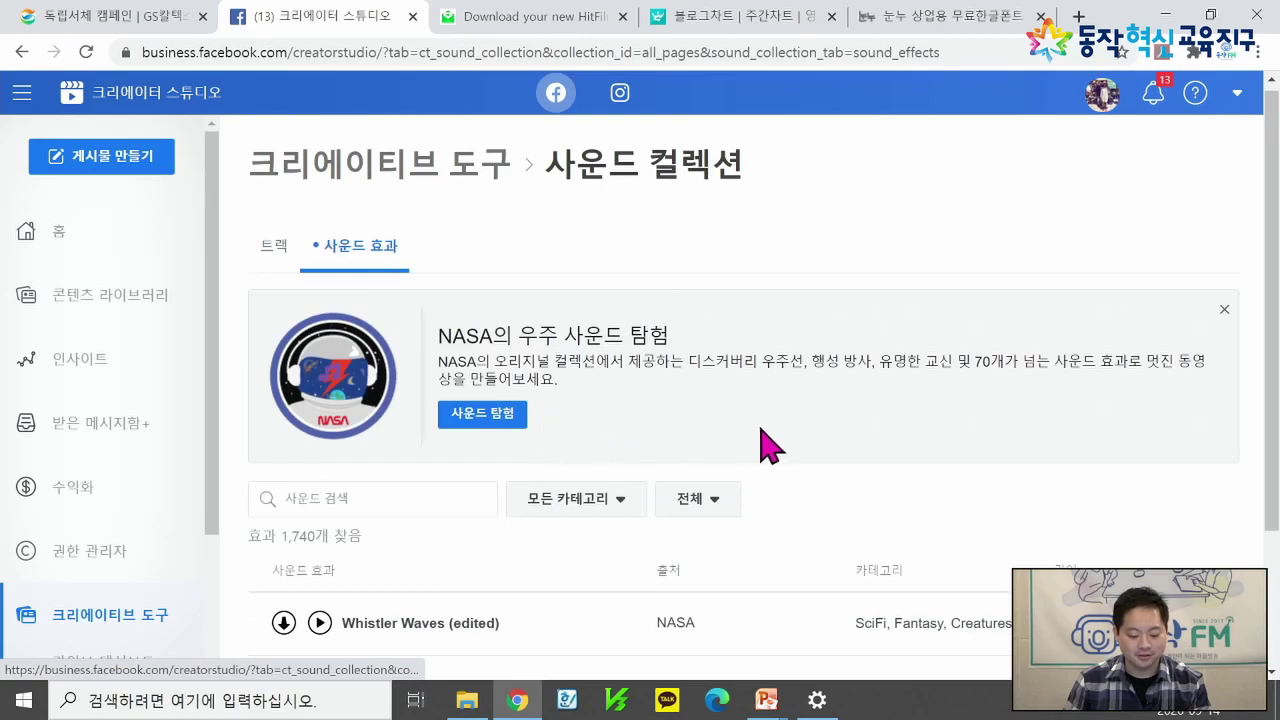
scroll(760, 447, down, 2)
scroll(589, 566, down, 3)
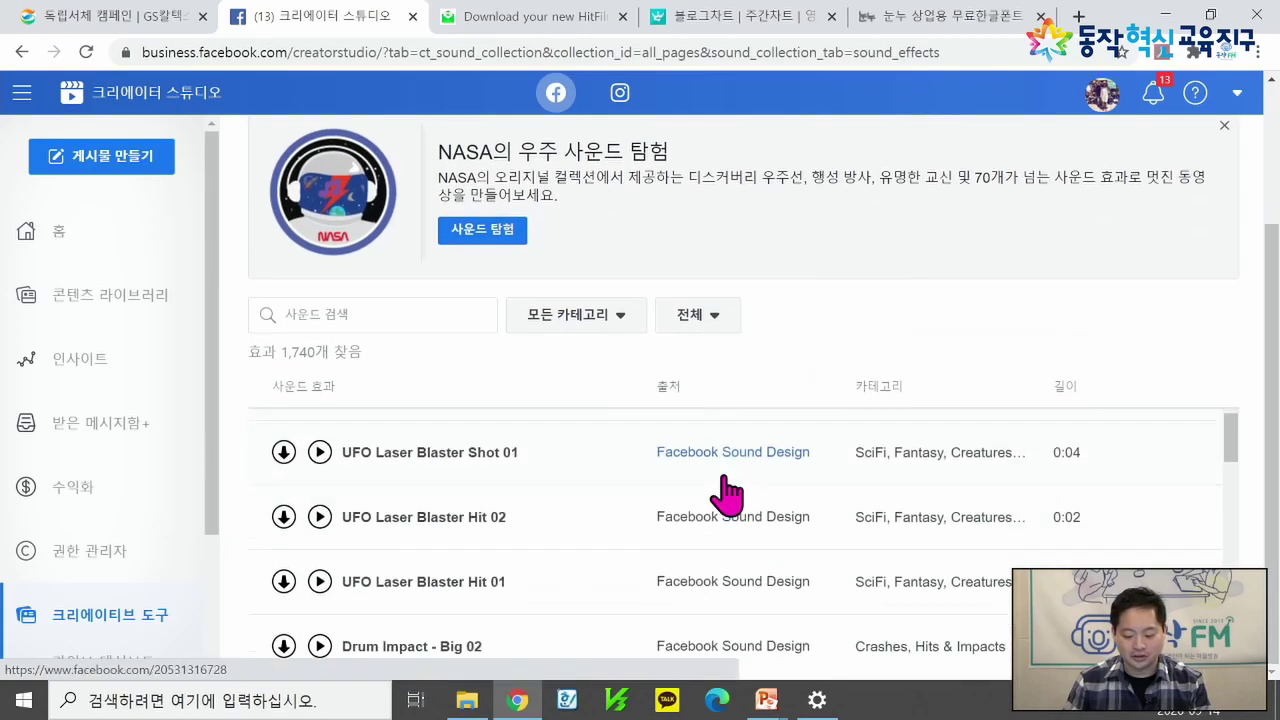
scroll(727, 490, down, 1)
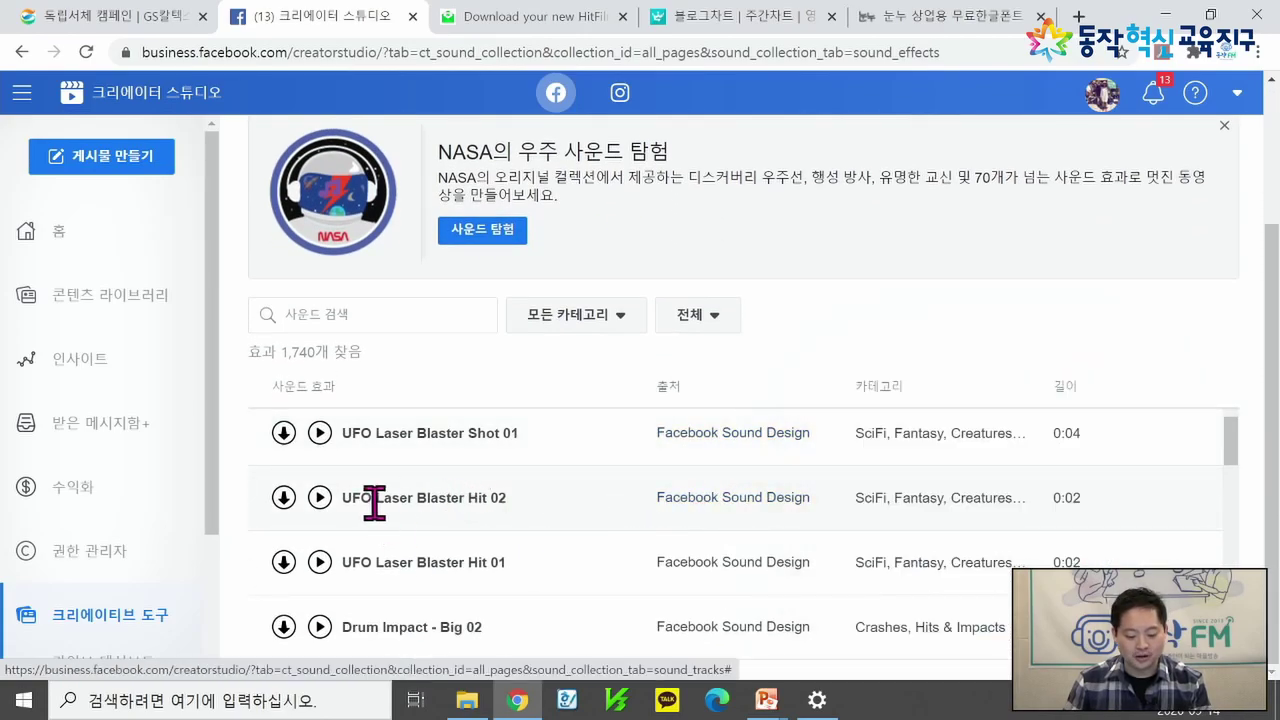
scroll(553, 482, down, 3)
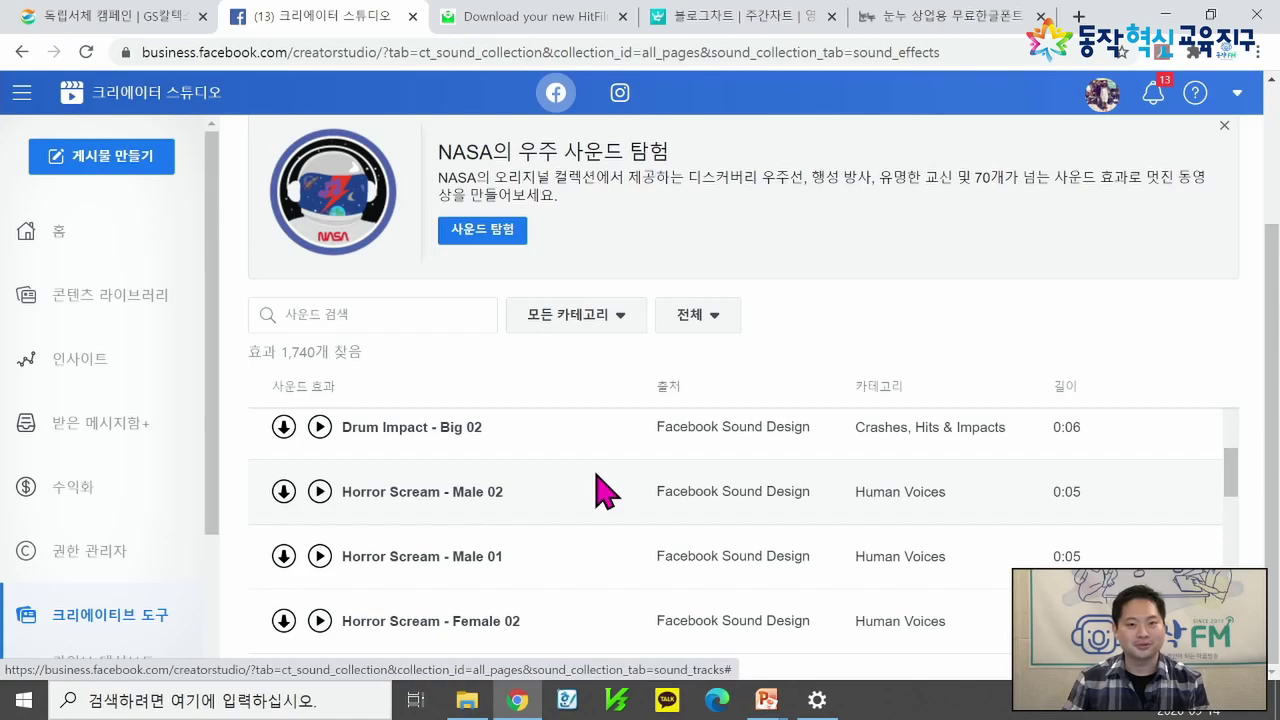
scroll(603, 490, up, 5)
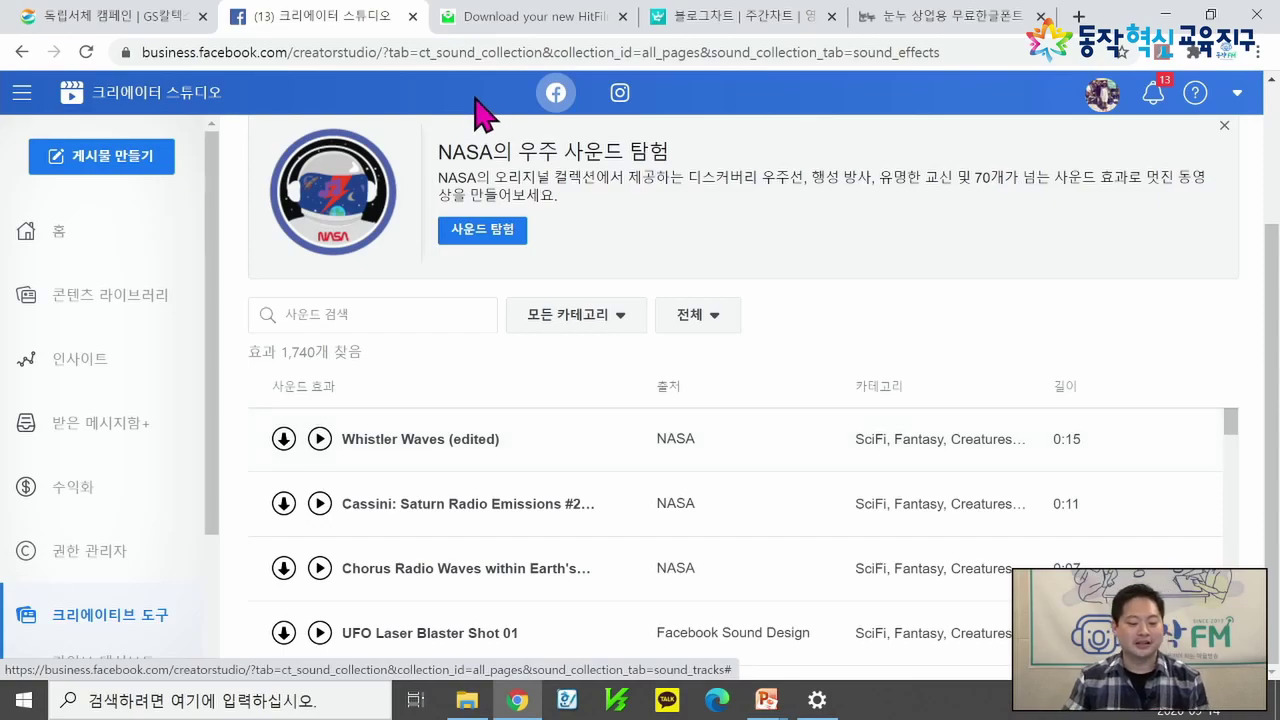
Step: Search Google for "에픽가드너"
click(468, 58)
text(ep)
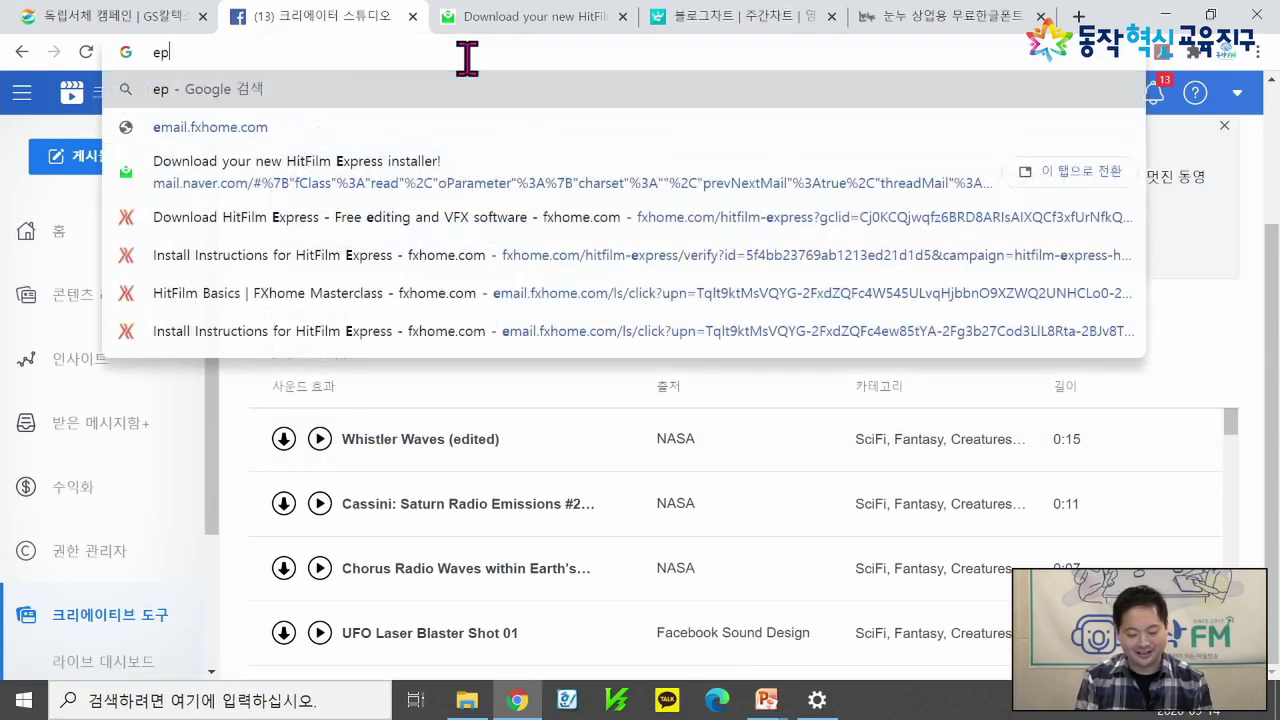
key(BackSpace)
key(BackSpace)
text(에픽)
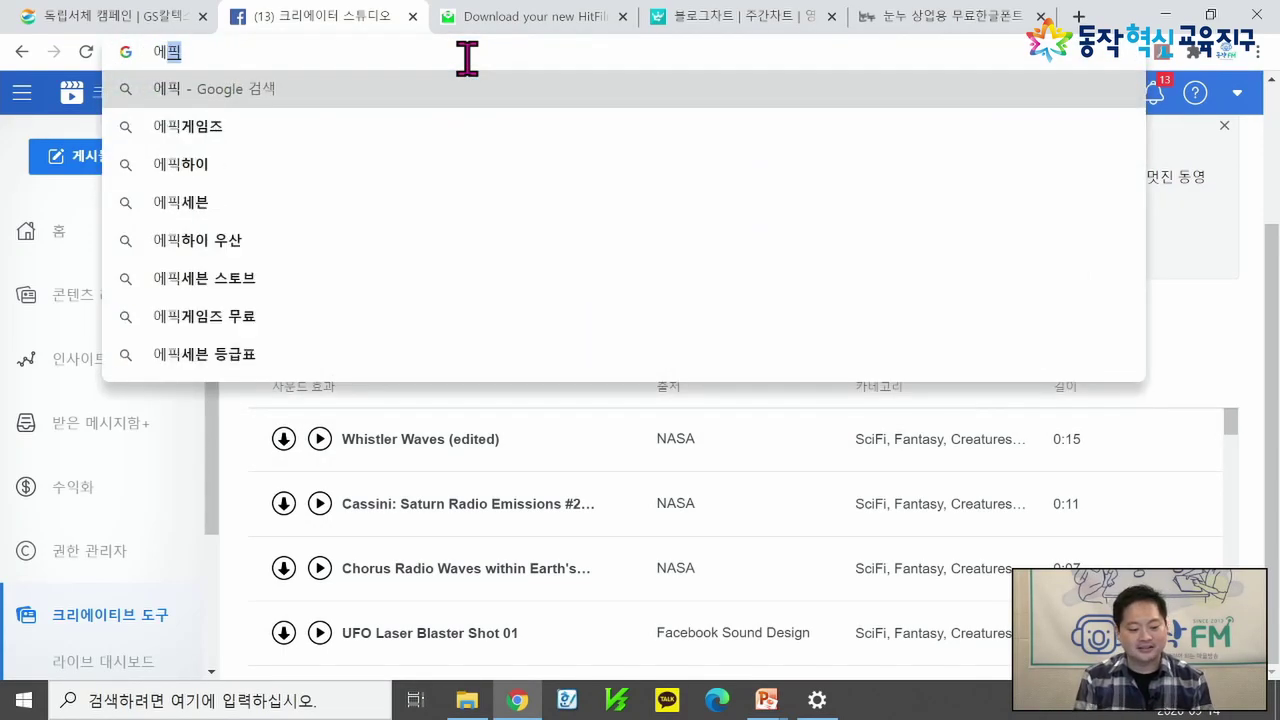
text(가드너)
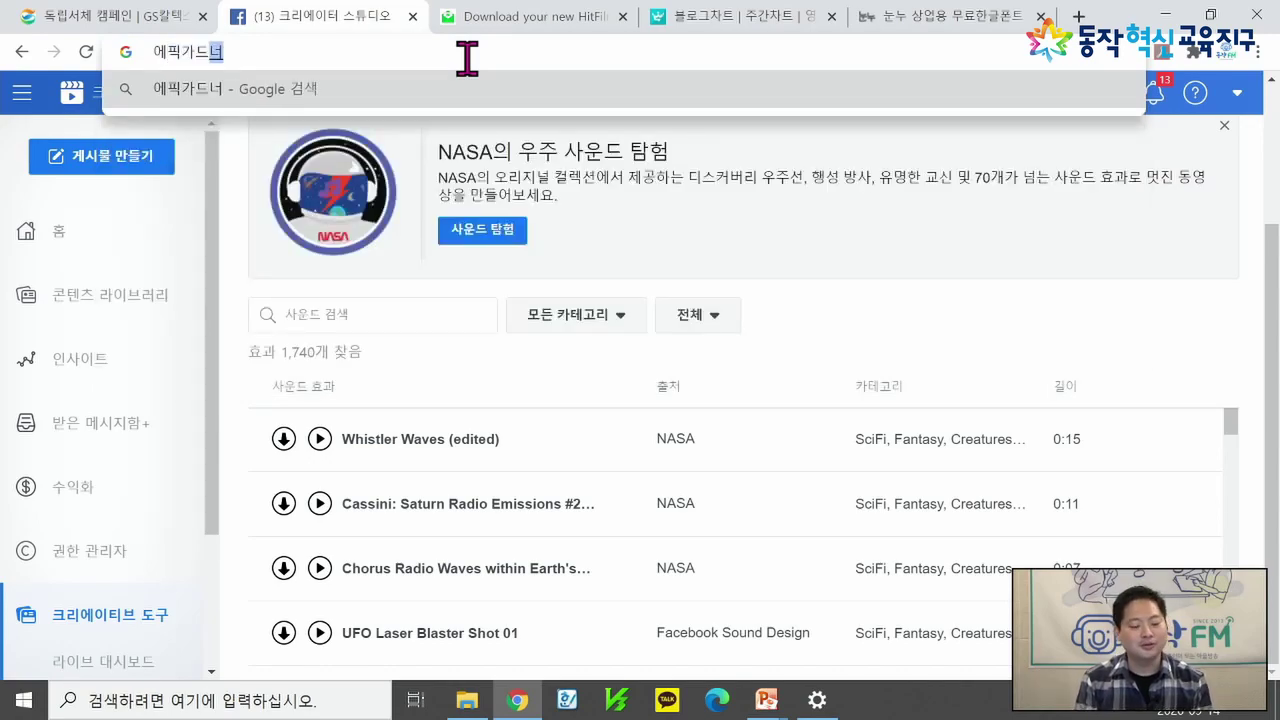
key(Return)
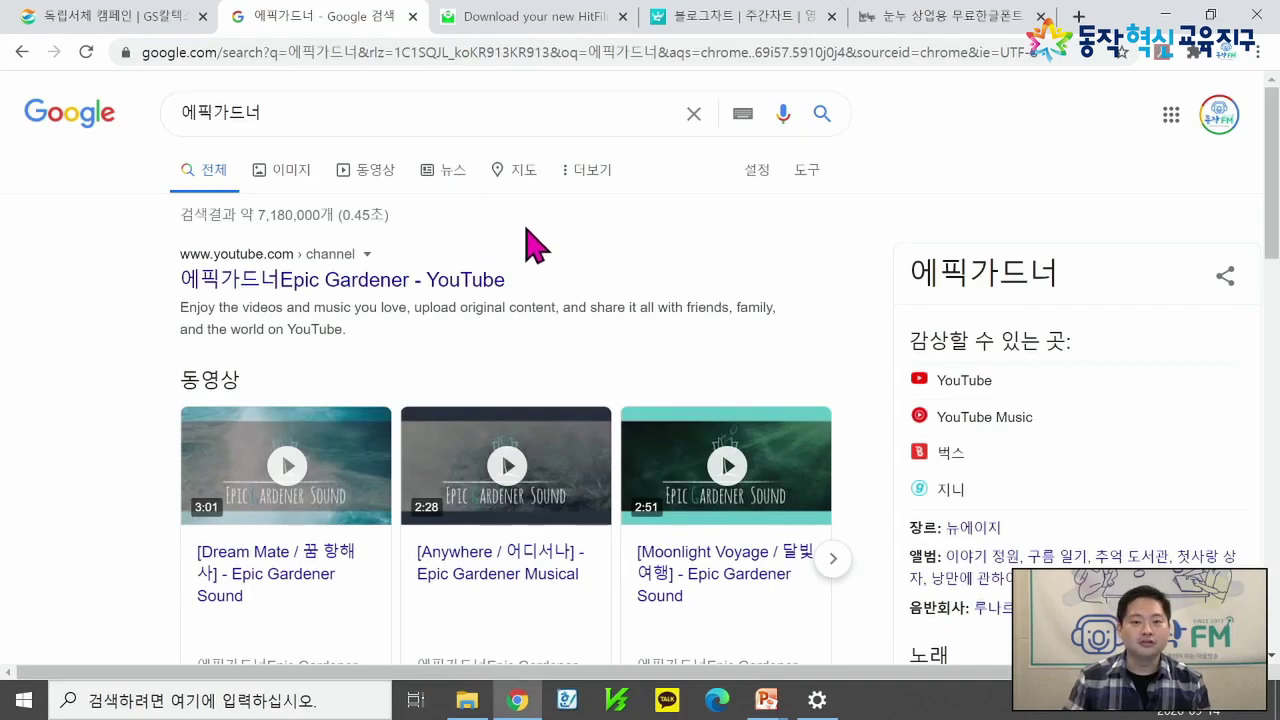
Step: Look through the search results and open the official epic-gardener.com website
scroll(535, 245, down, 3)
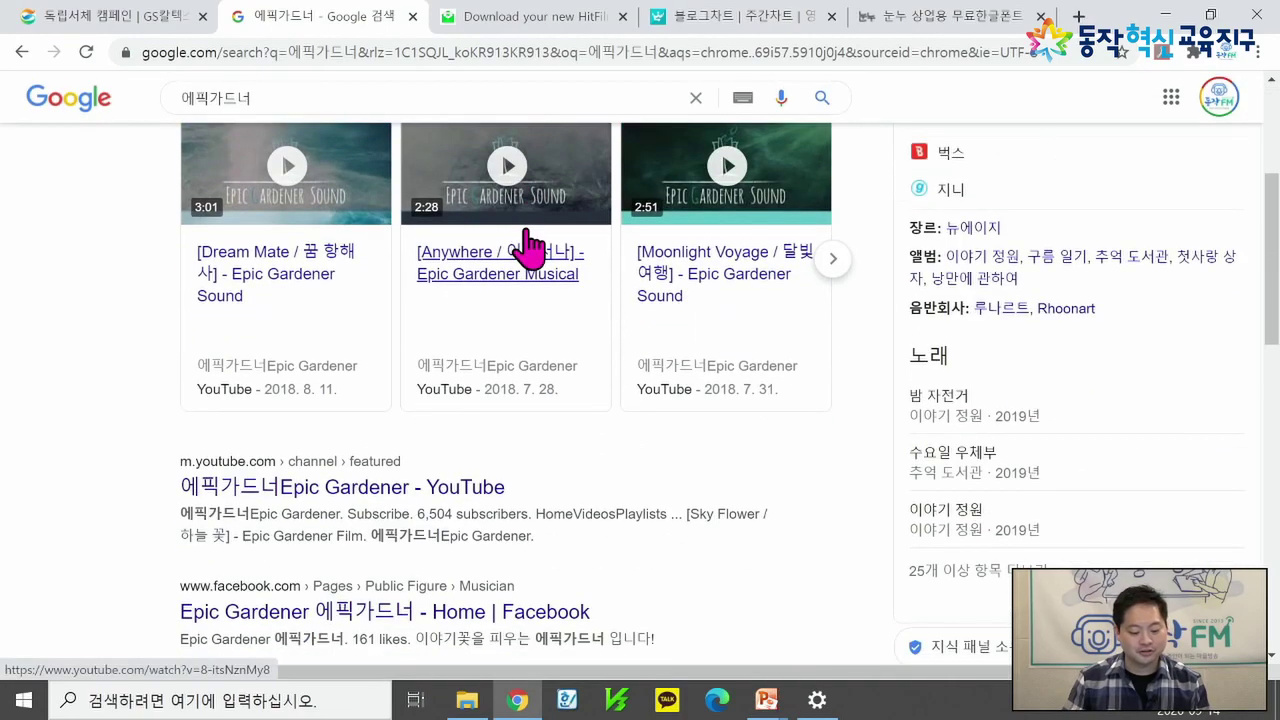
scroll(808, 332, down, 3)
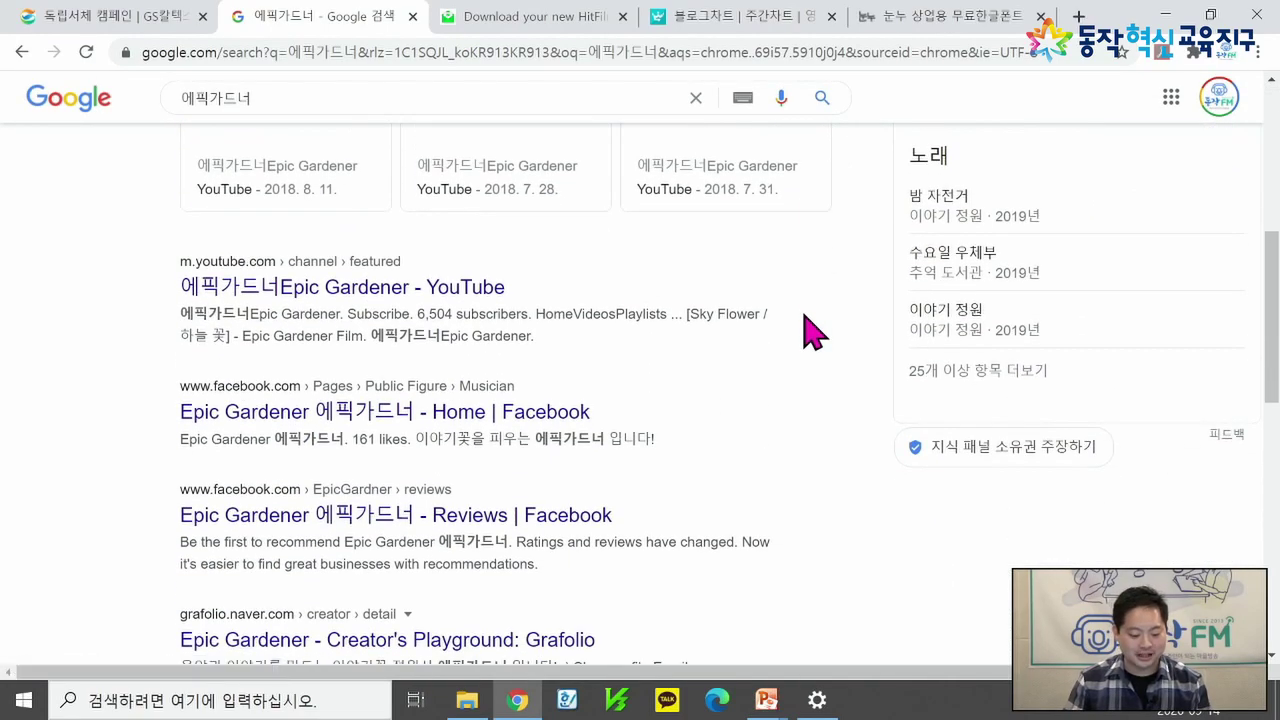
scroll(800, 330, down, 1)
scroll(800, 330, down, 1)
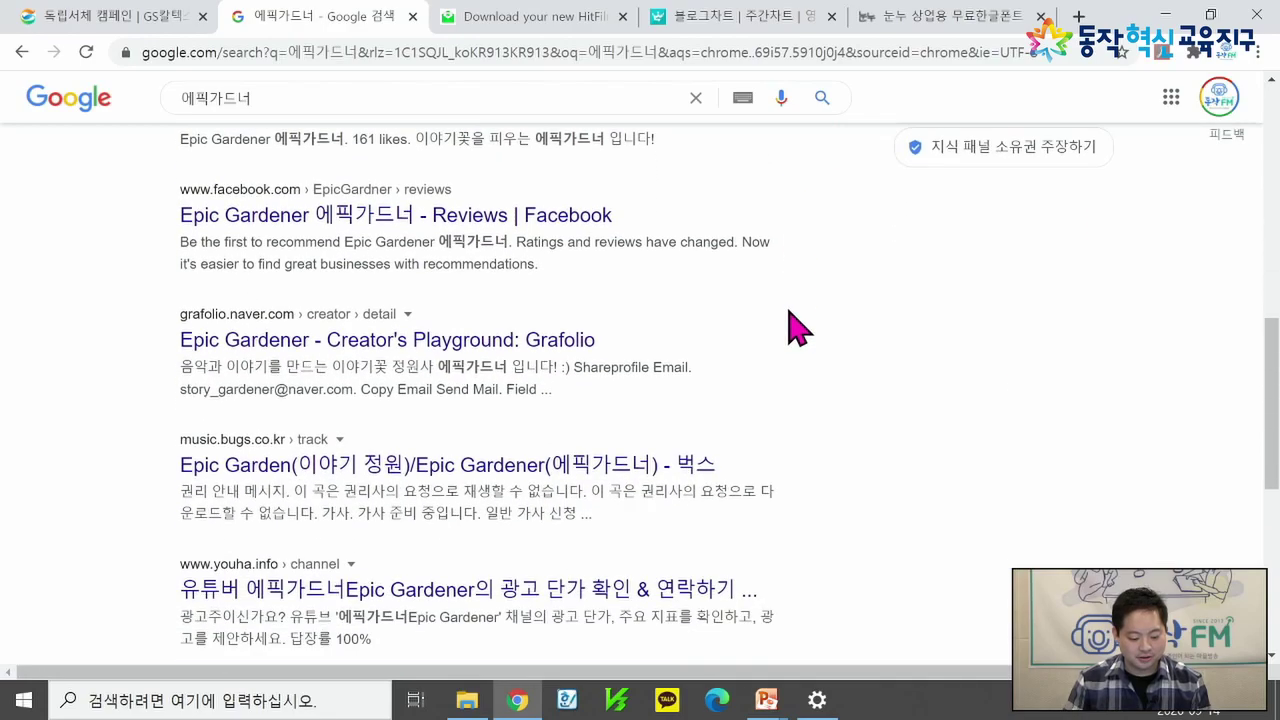
scroll(797, 329, up, 6)
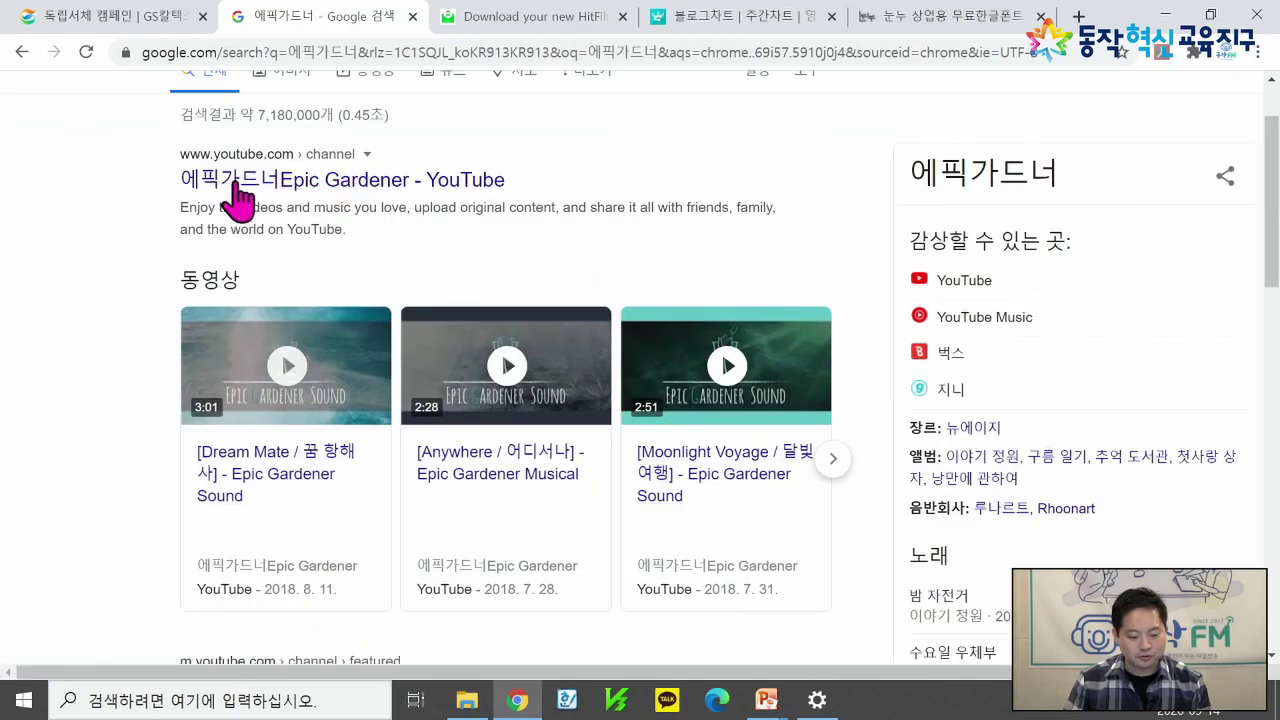
scroll(289, 371, down, 4)
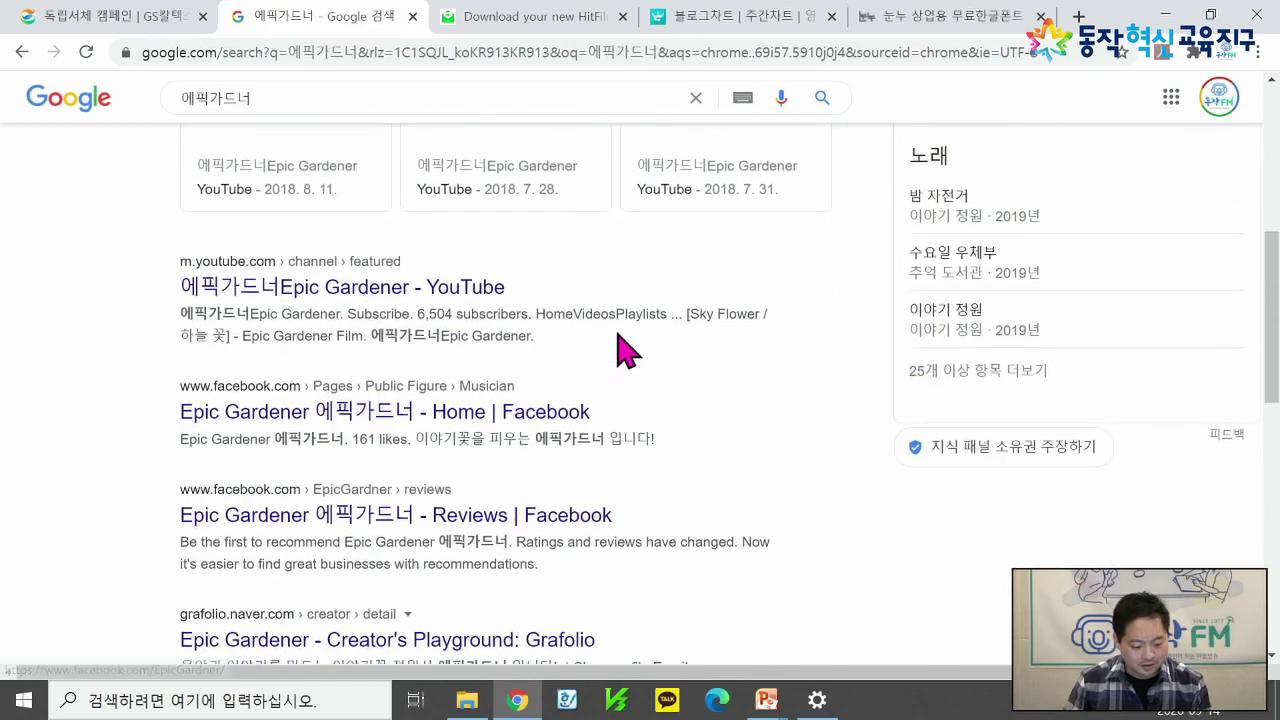
scroll(625, 350, down, 2)
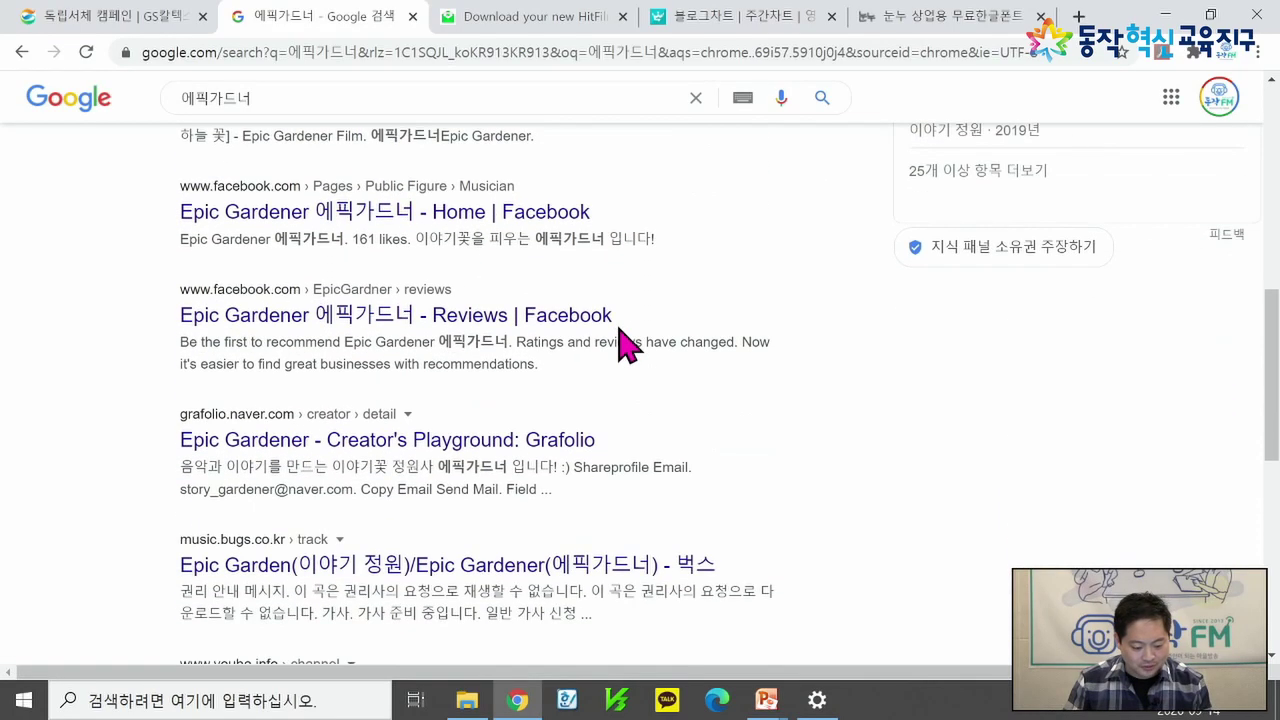
scroll(625, 345, down, 2)
scroll(625, 345, down, 1)
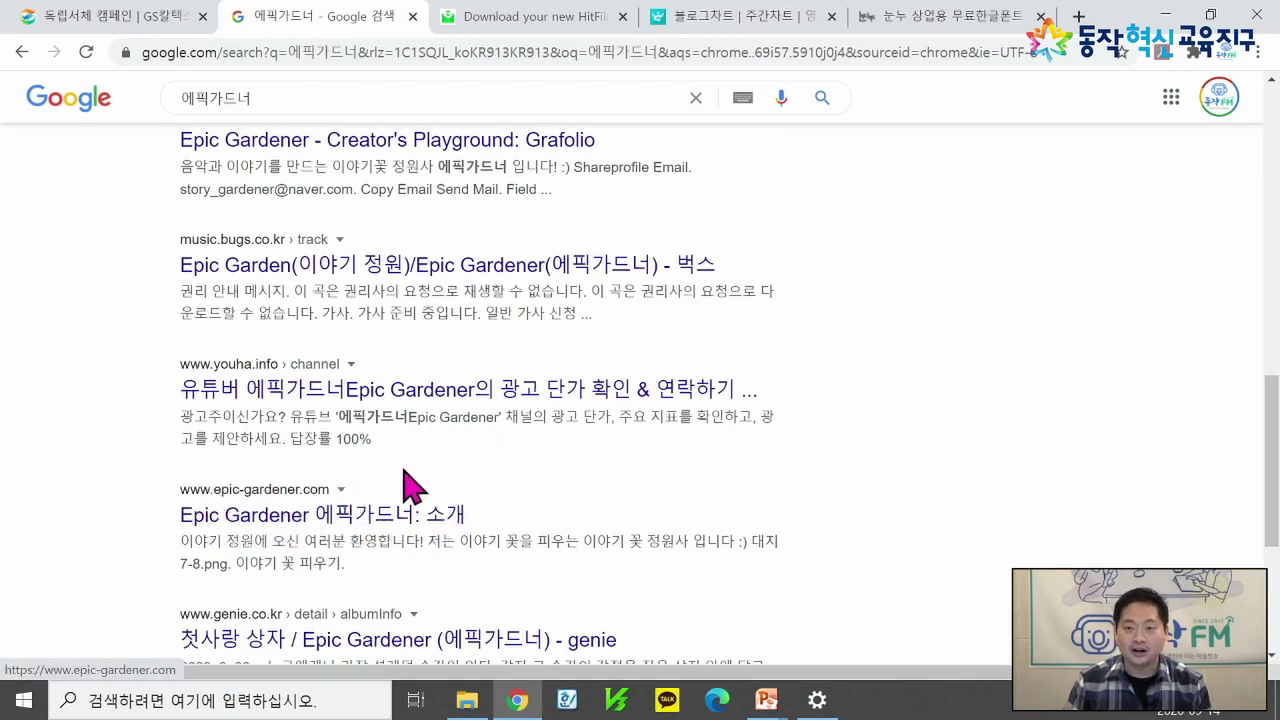
click(345, 516)
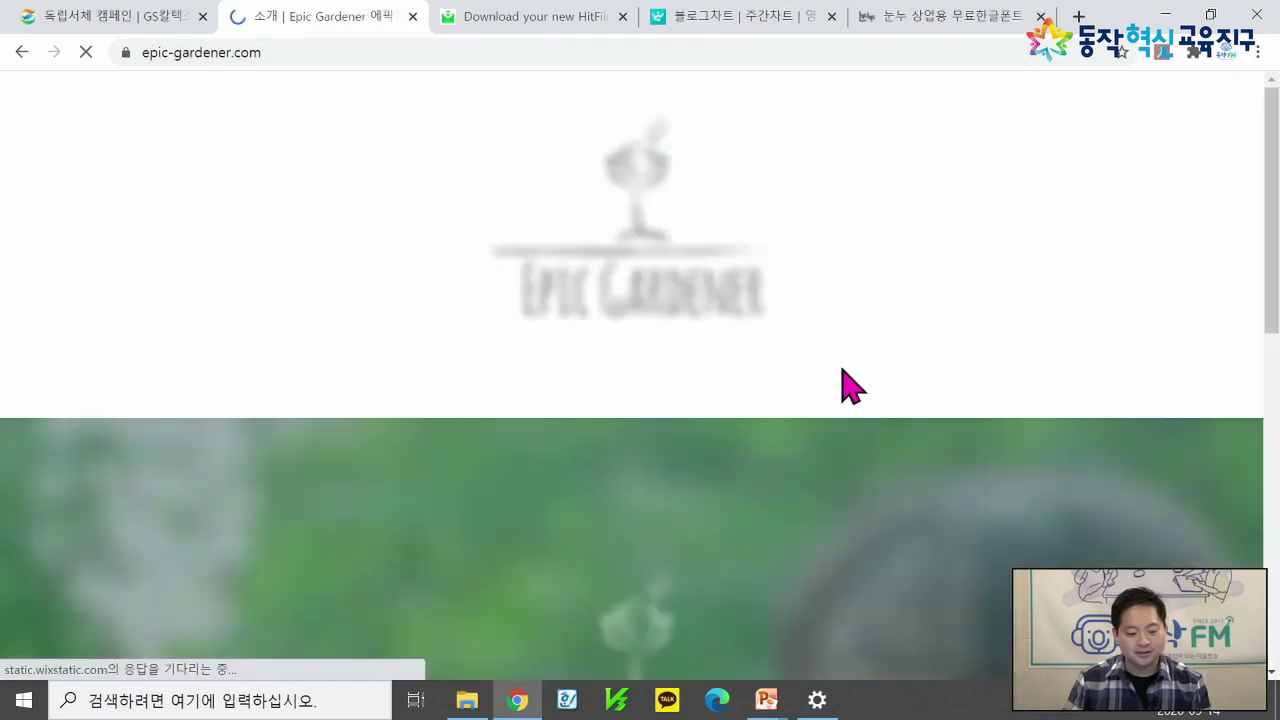
Step: Look over the Epic Gardener introduction page and follow its 이야기 꽃 피우기 link
scroll(830, 430, down, 3)
scroll(848, 458, down, 3)
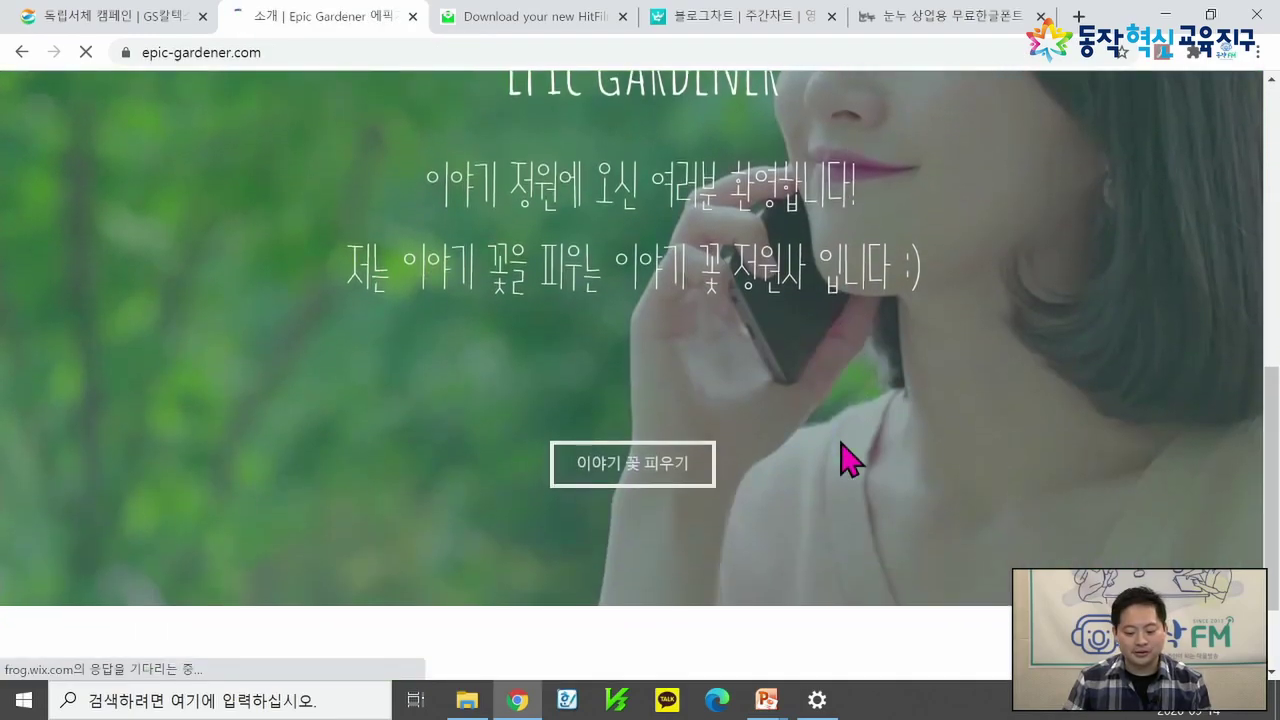
scroll(885, 392, down, 2)
scroll(893, 400, up, 3)
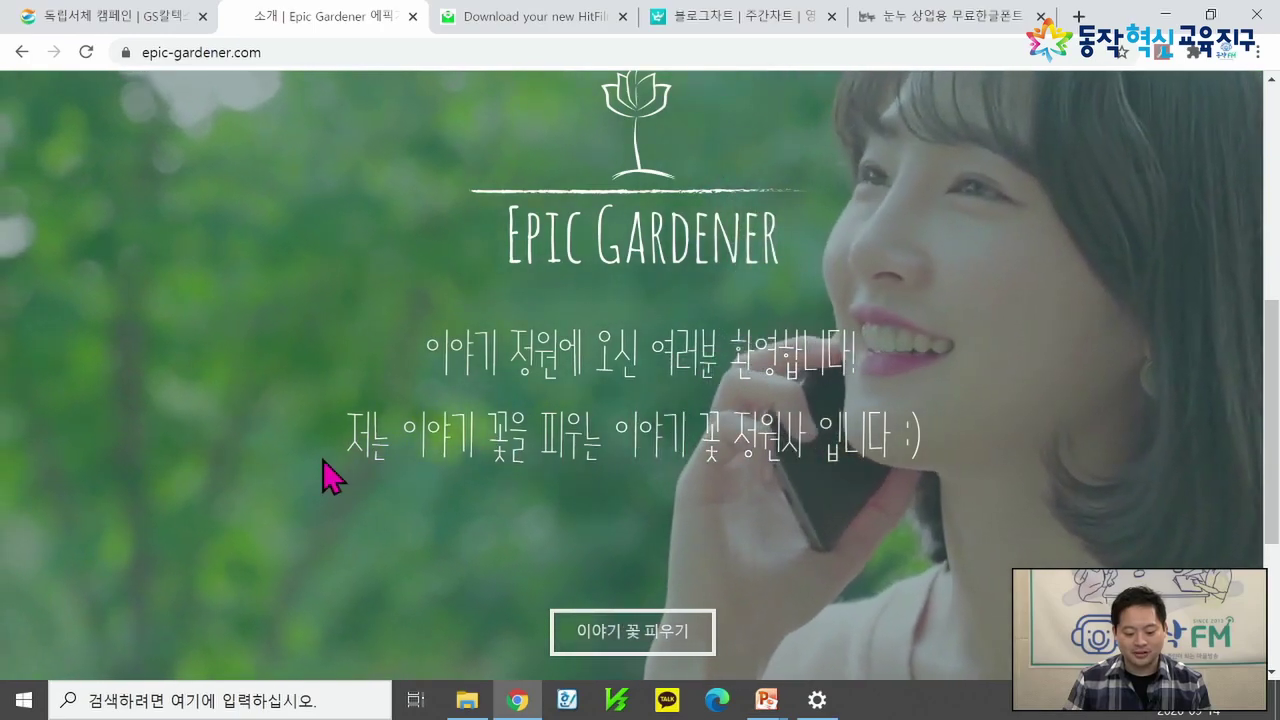
drag(347, 438, 931, 440)
click(933, 440)
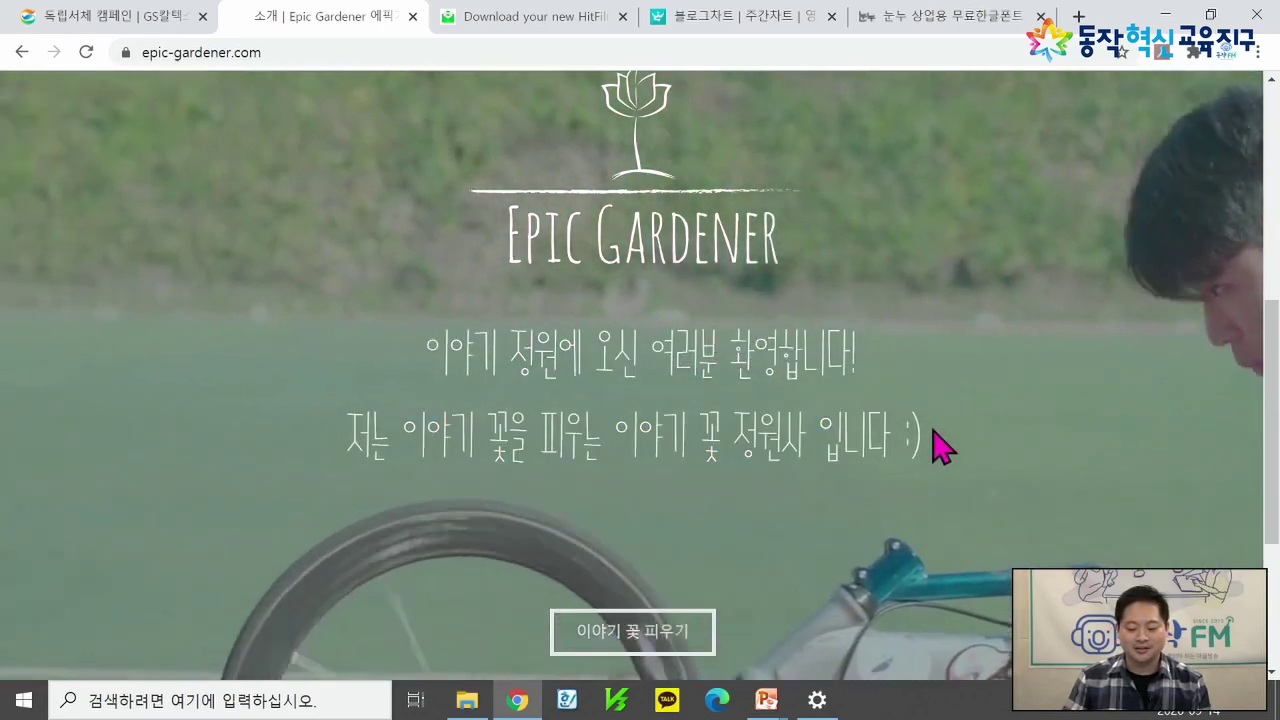
scroll(932, 437, down, 3)
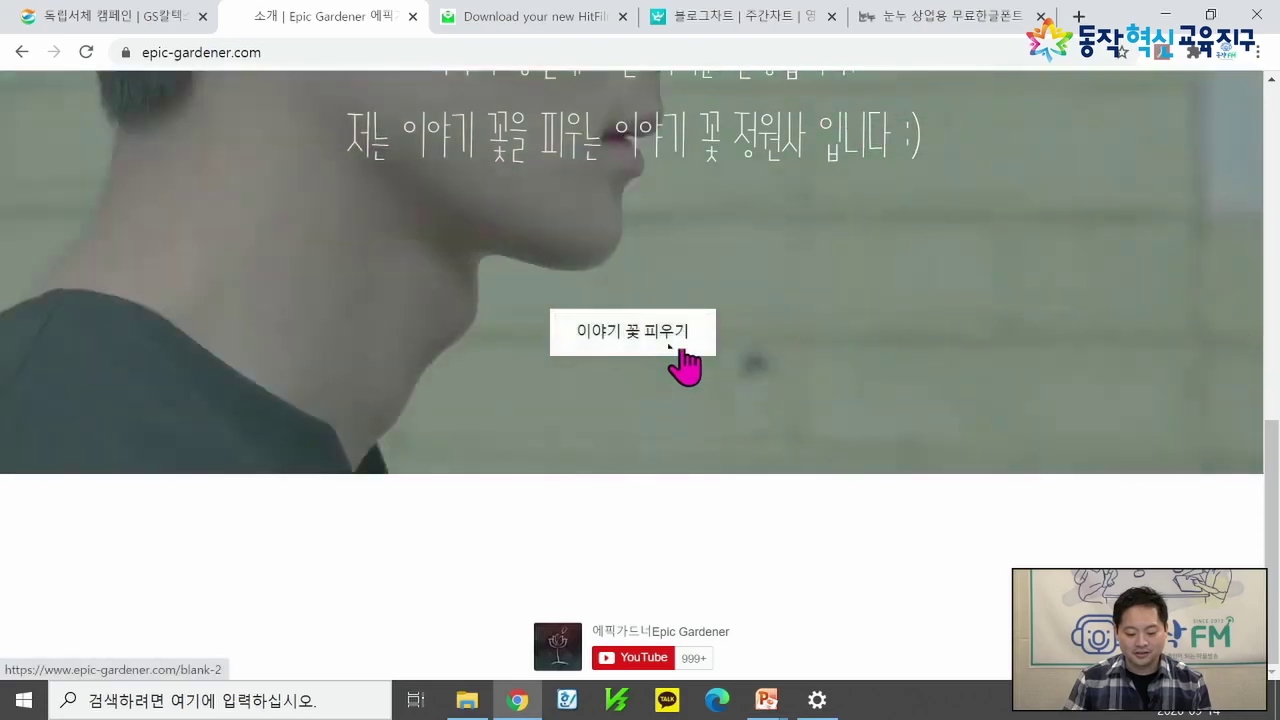
click(656, 345)
scroll(1044, 390, up, 3)
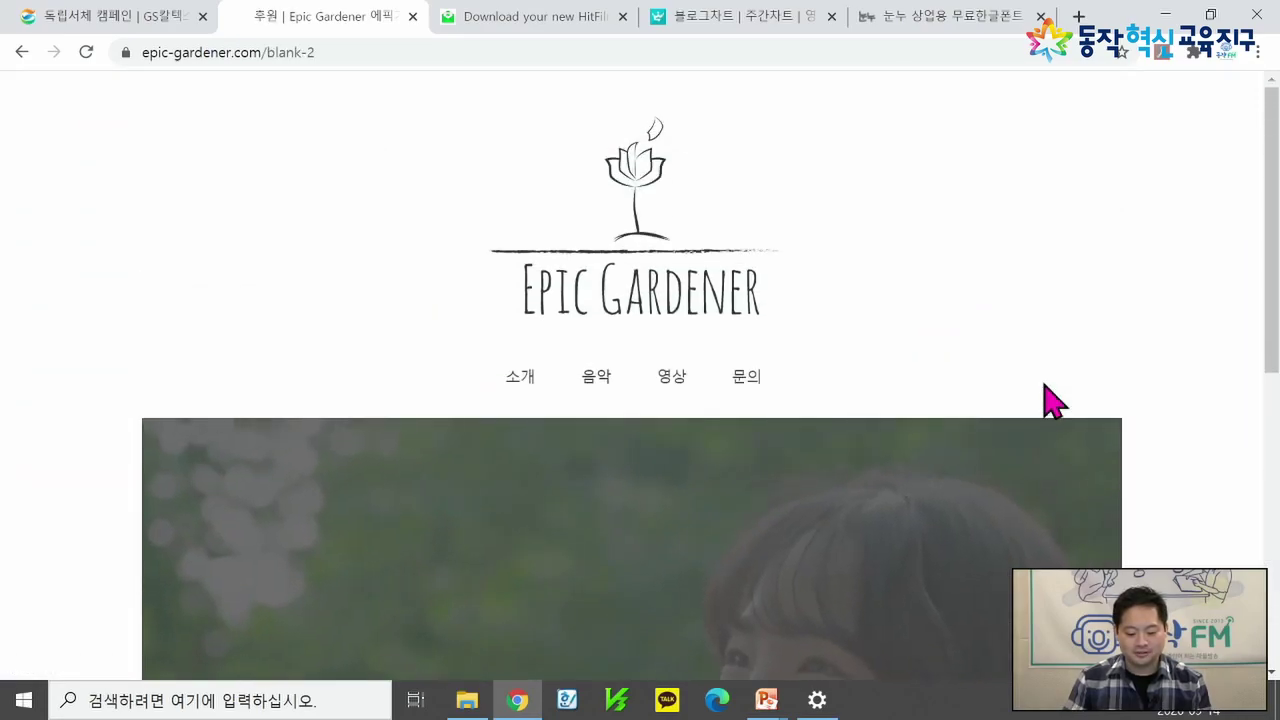
Step: Open the site's music page (음악), browse its tracks and go to the next page of tracks
click(599, 382)
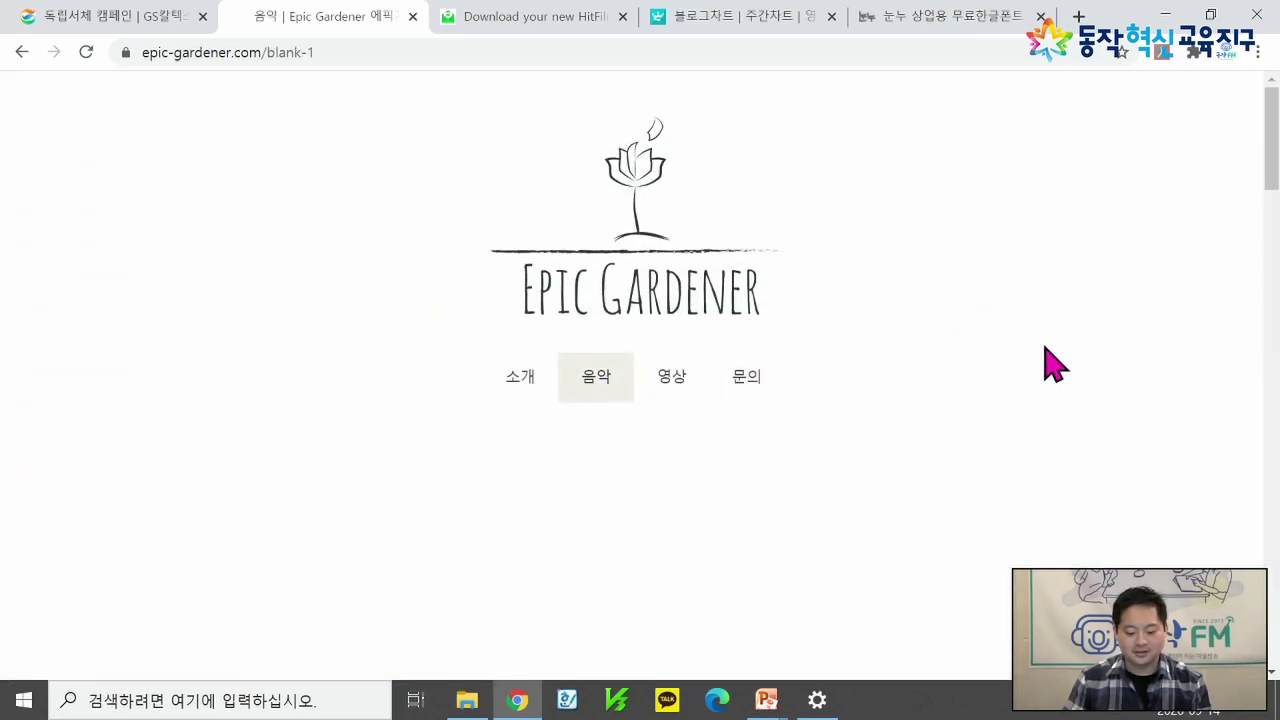
scroll(1043, 409, down, 2)
scroll(1148, 408, down, 2)
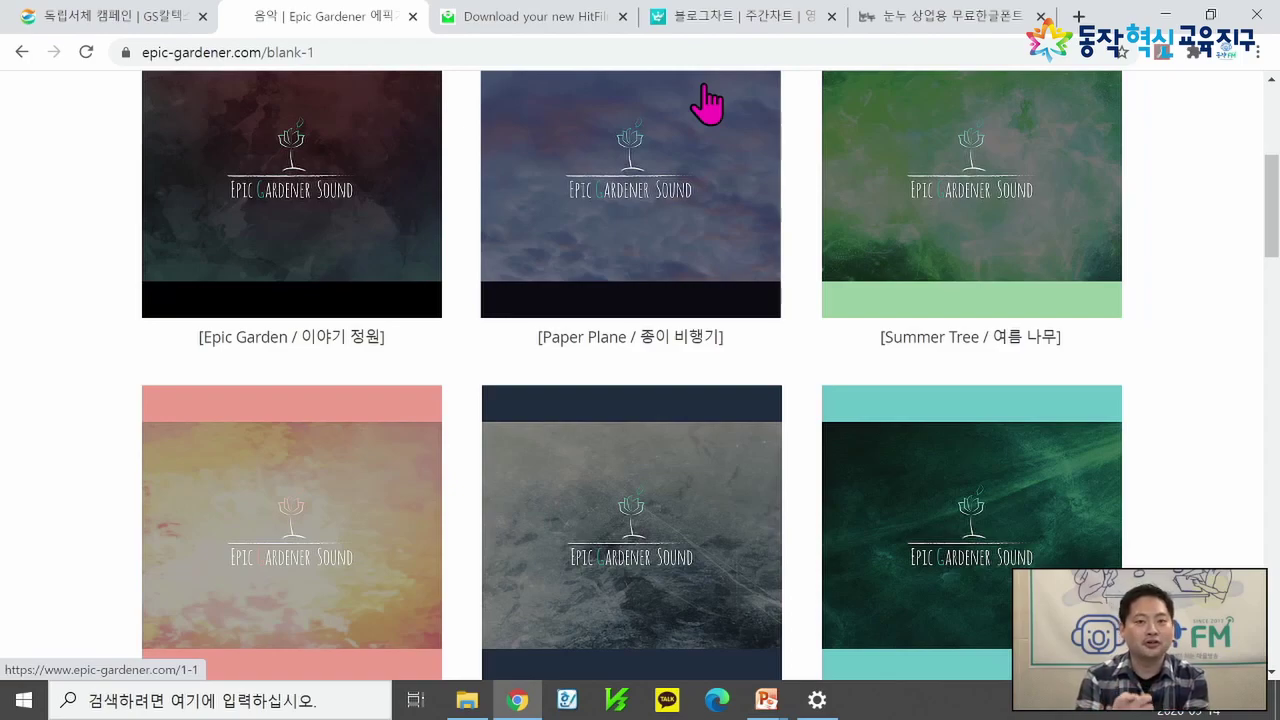
scroll(714, 128, down, 11)
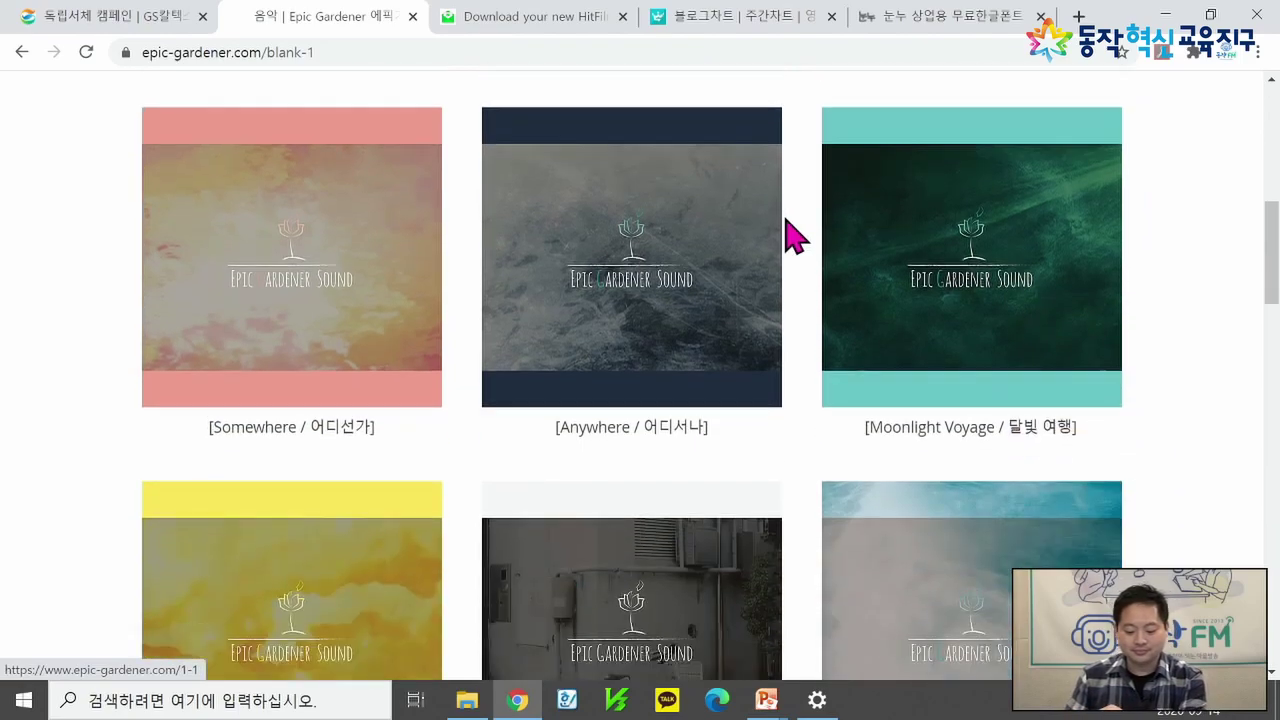
scroll(366, 309, down, 4)
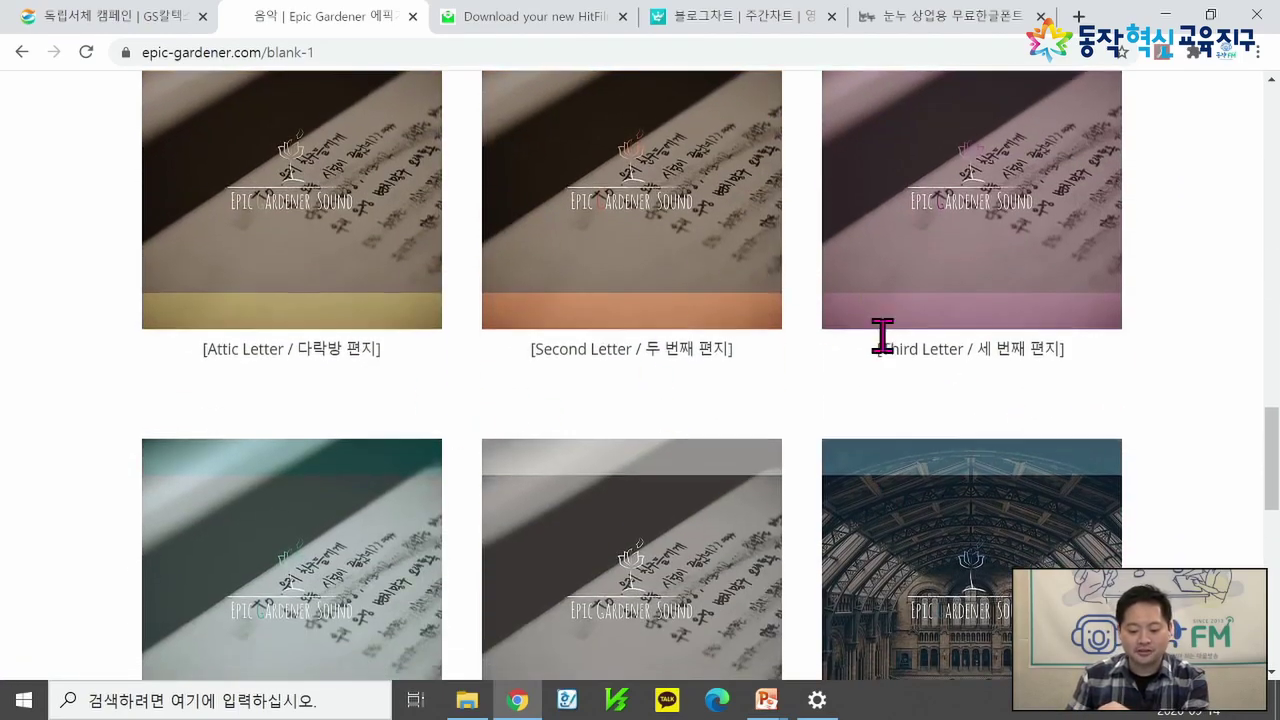
scroll(660, 349, down, 6)
scroll(770, 330, down, 2)
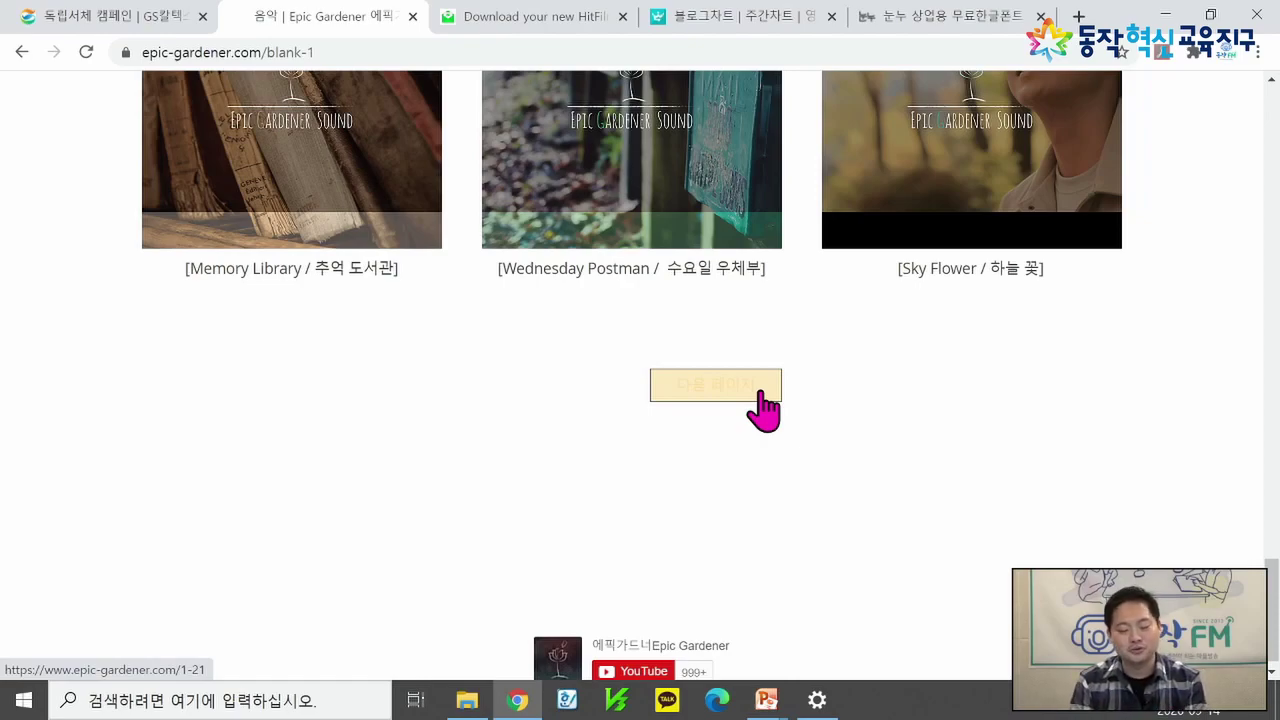
click(757, 405)
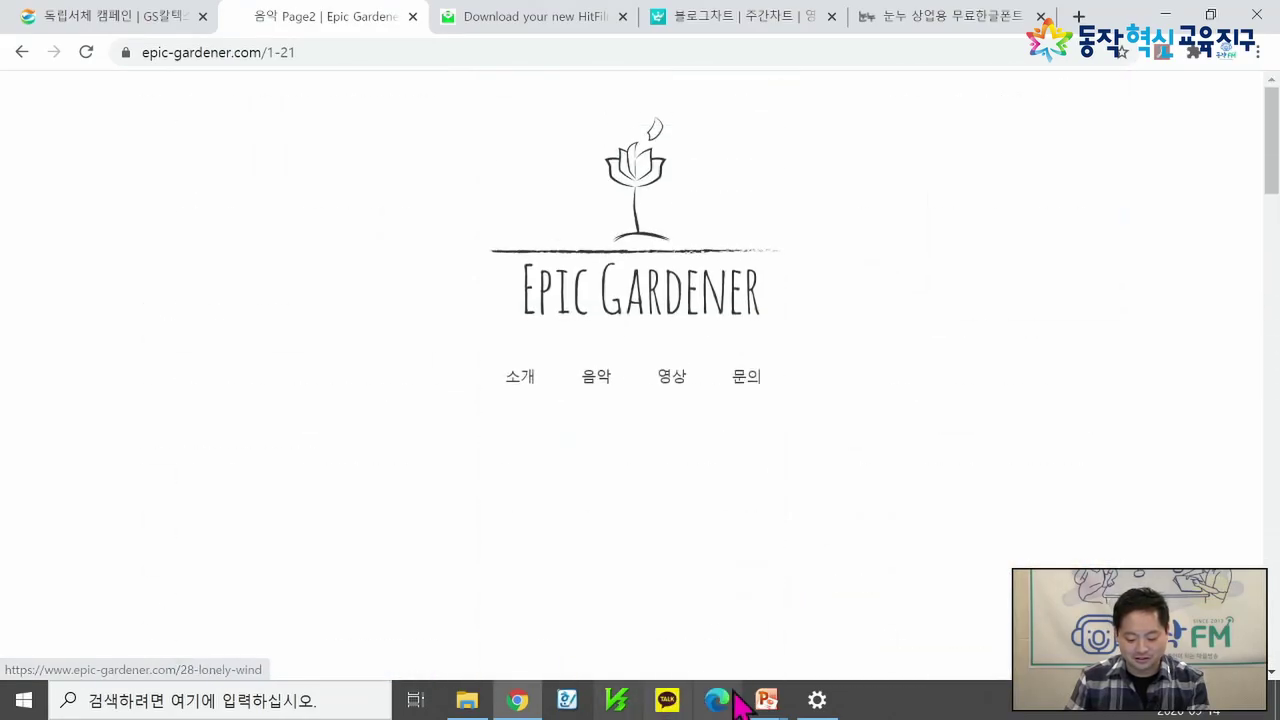
Step: Switch to the PowerPoint slide show and advance to the "히트 필름 익스프레스" slide
mouse_move(770, 697)
click(782, 650)
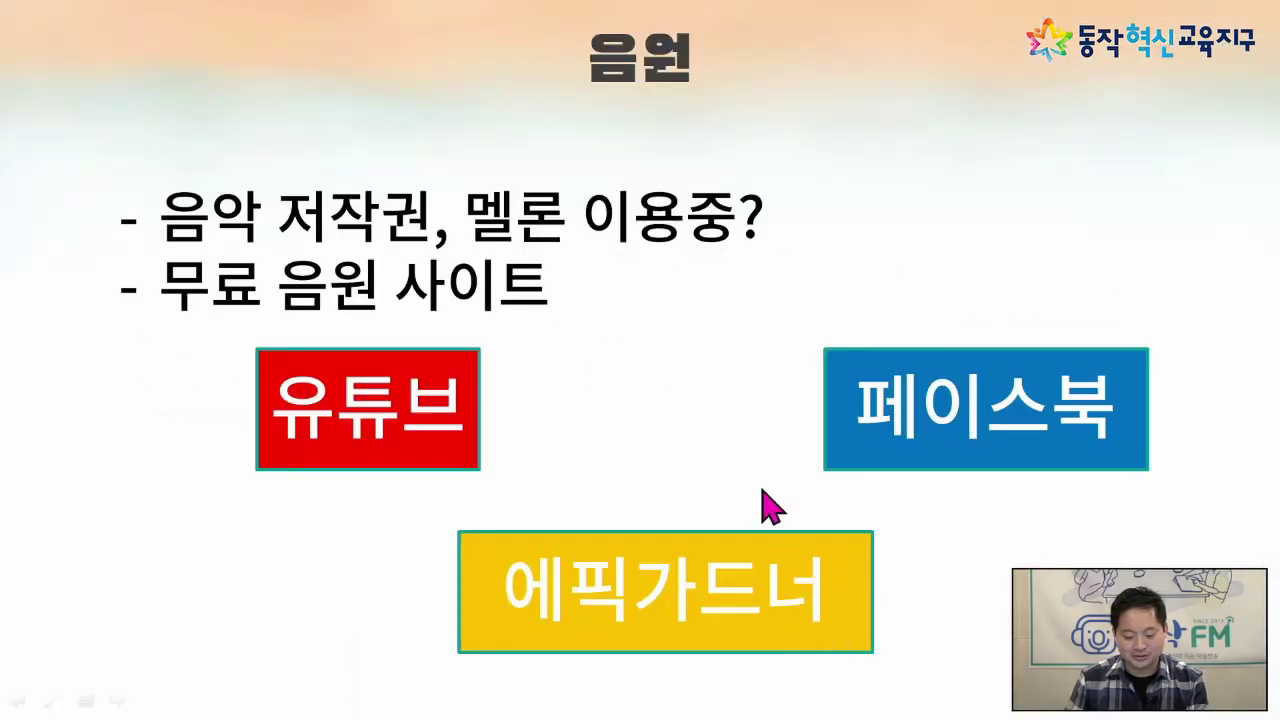
click(808, 258)
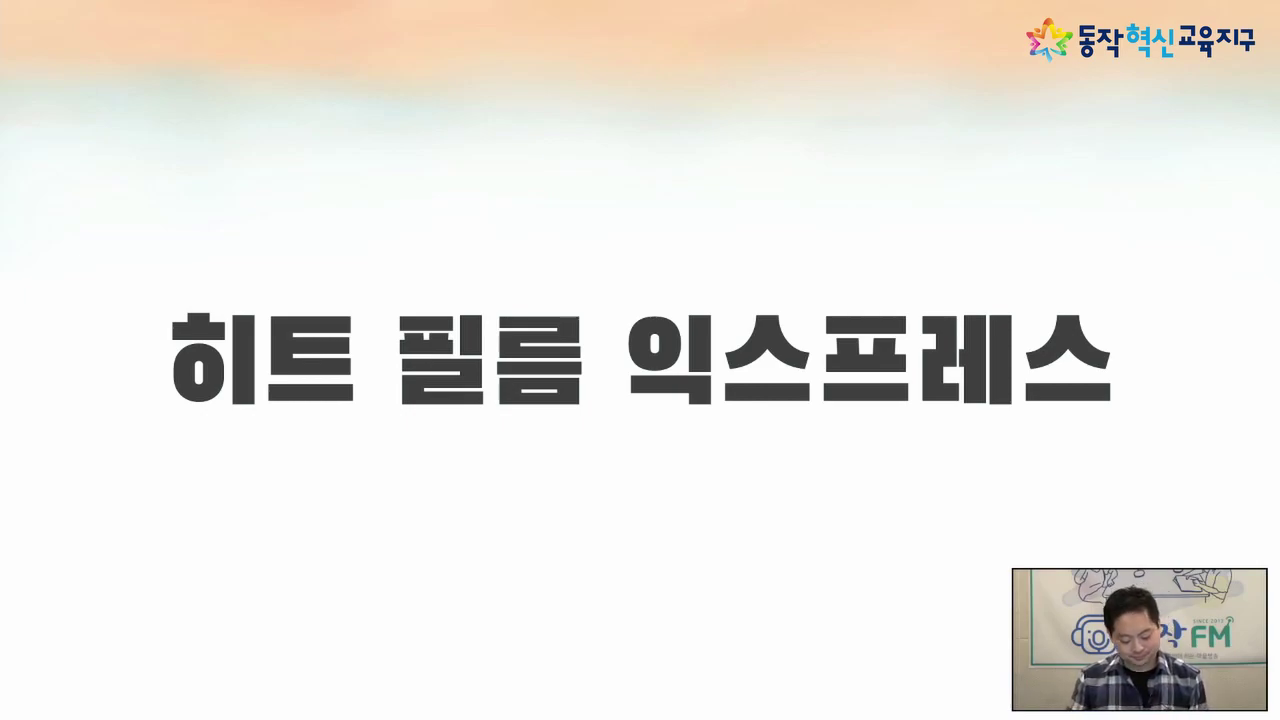
Step: Switch back to Chrome and search Google for "히트 필름 익스프레스"
key(alt+Tab)
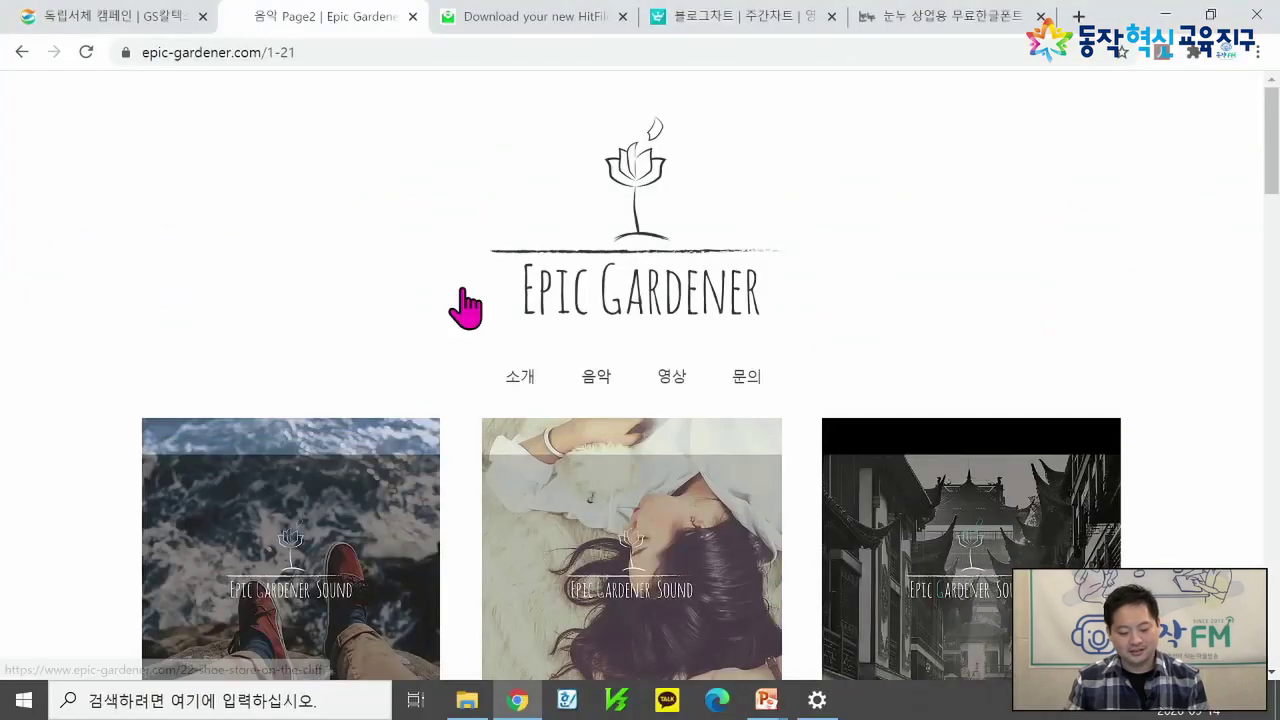
click(301, 53)
text(gk)
key(BackSpace)
key(BackSpace)
text(g)
key(BackSpace)
key(BackSpace)
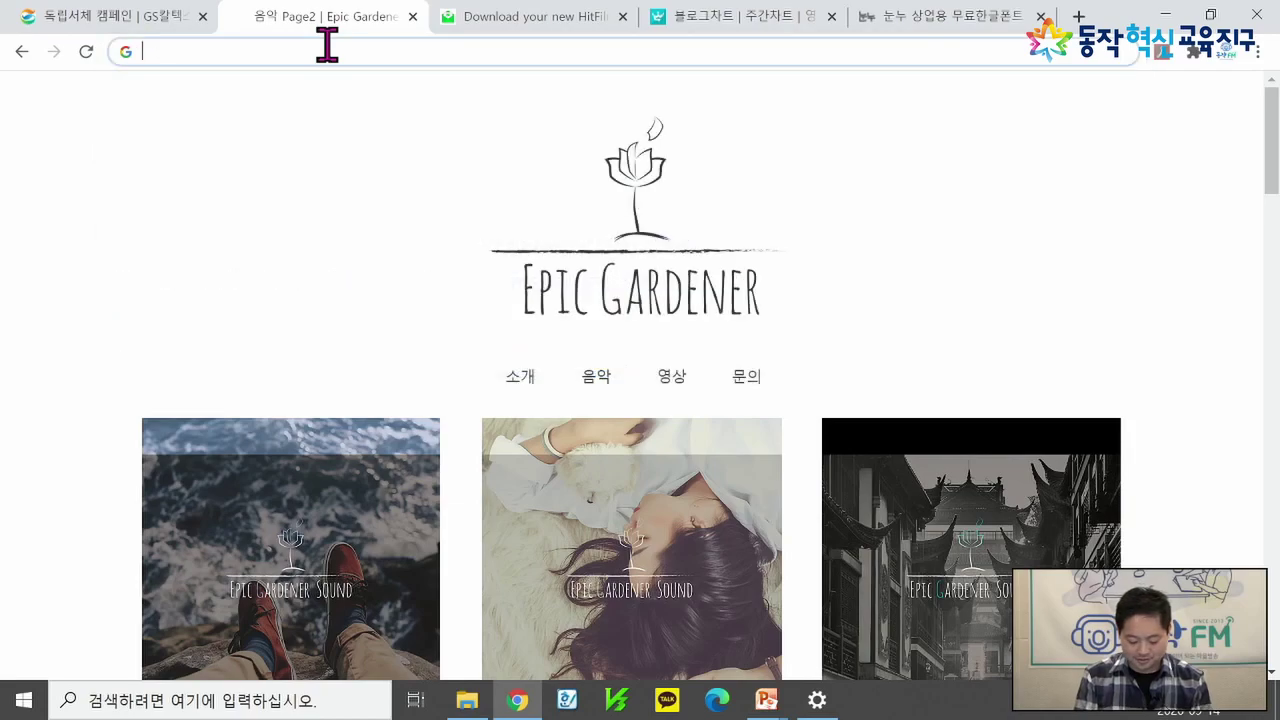
text(히트 )
text(필름 이그프)
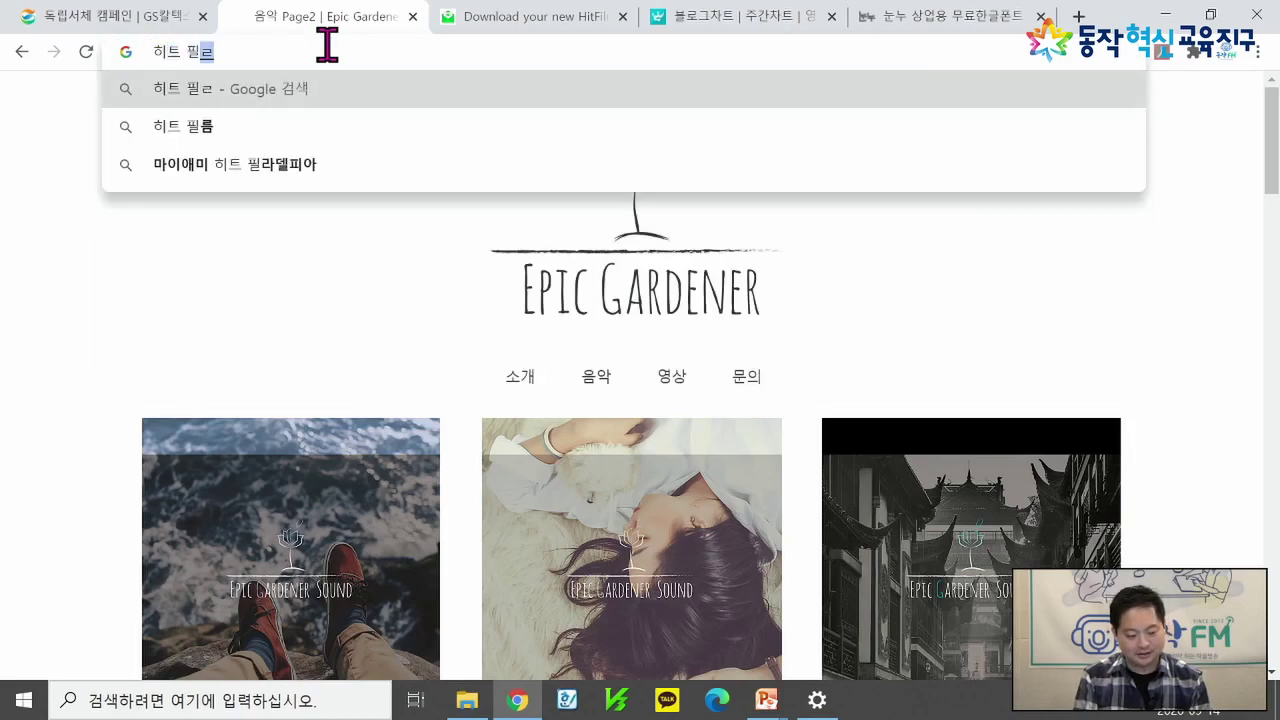
key(BackSpace)
key(BackSpace)
key(BackSpace)
key(BackSpace)
key(BackSpace)
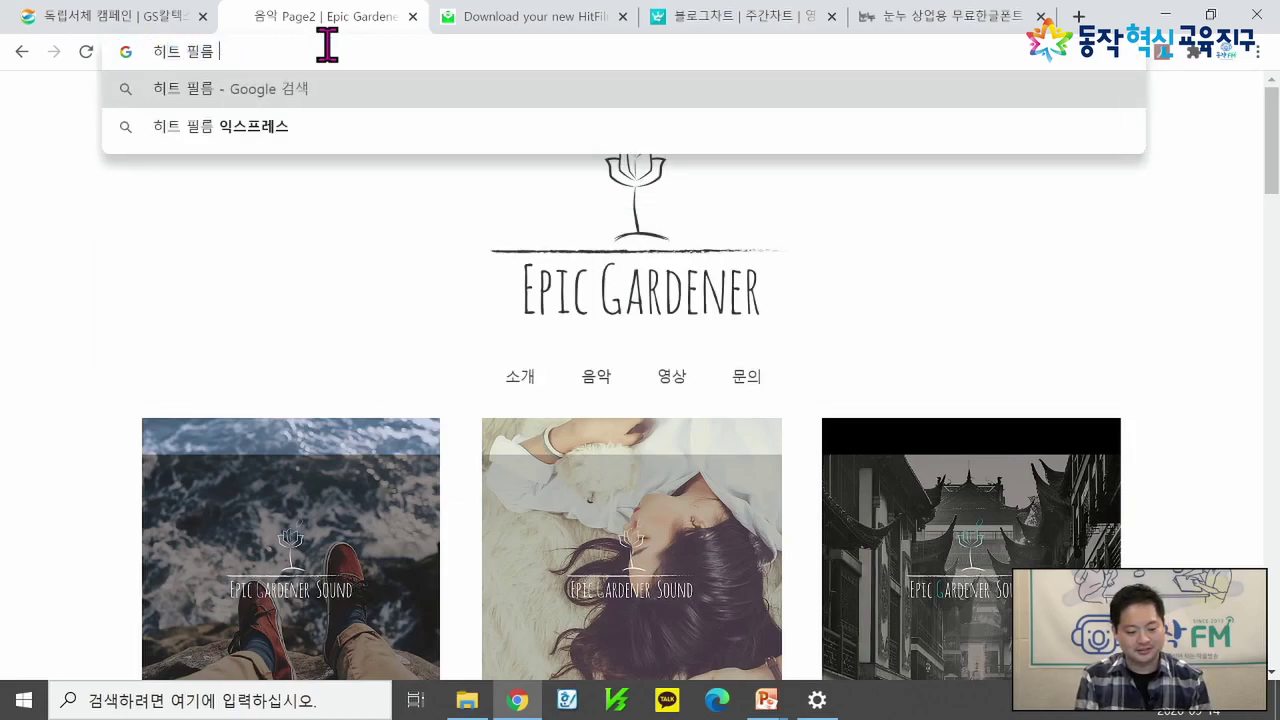
text(익스프렛)
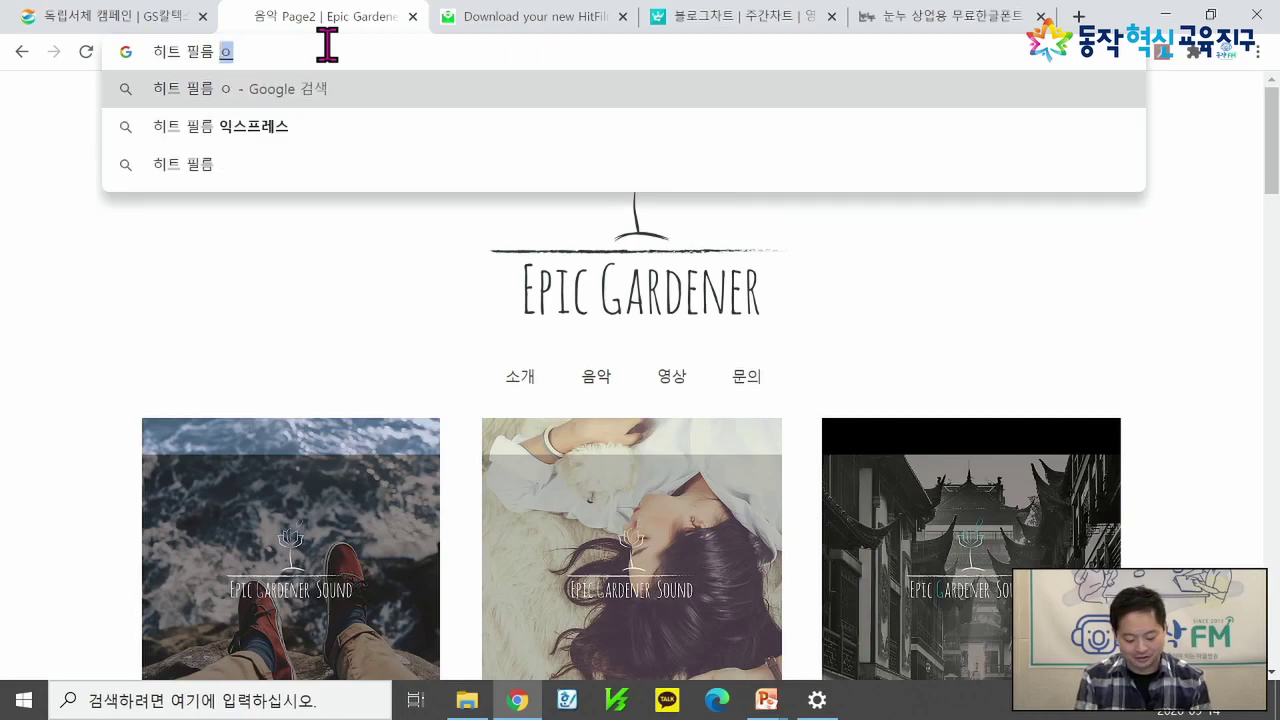
text(스프레스)
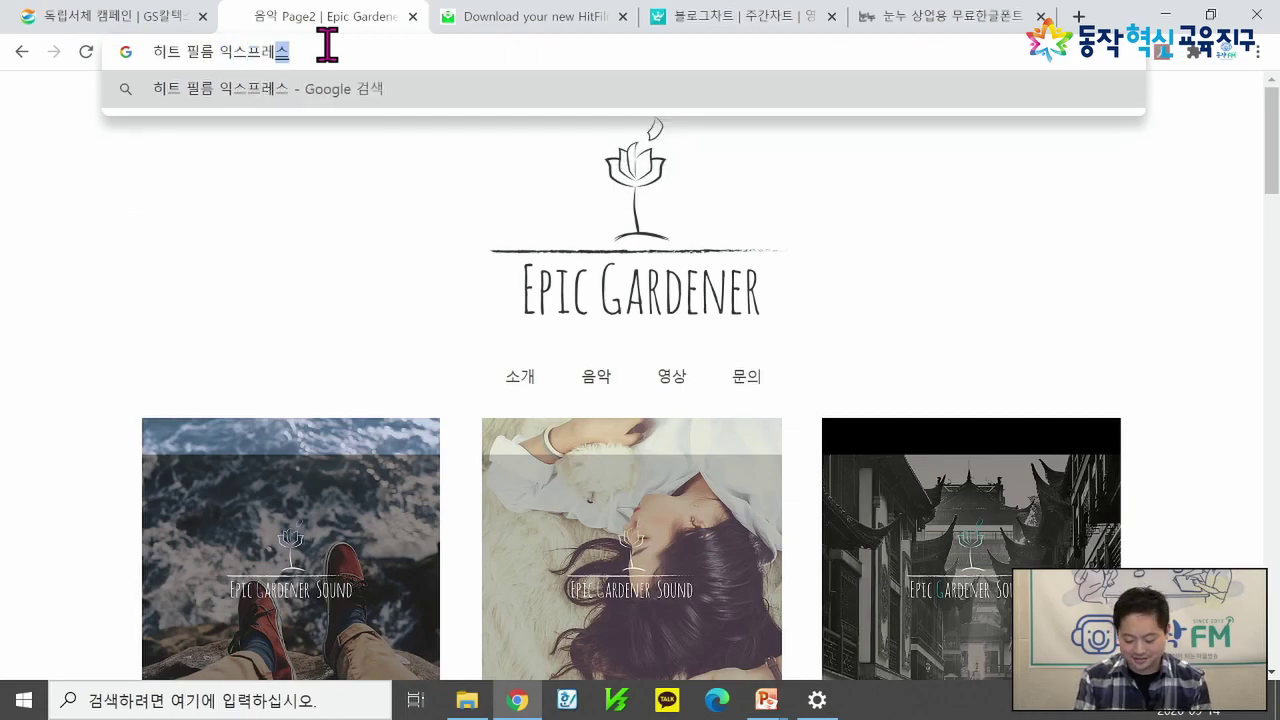
key(Return)
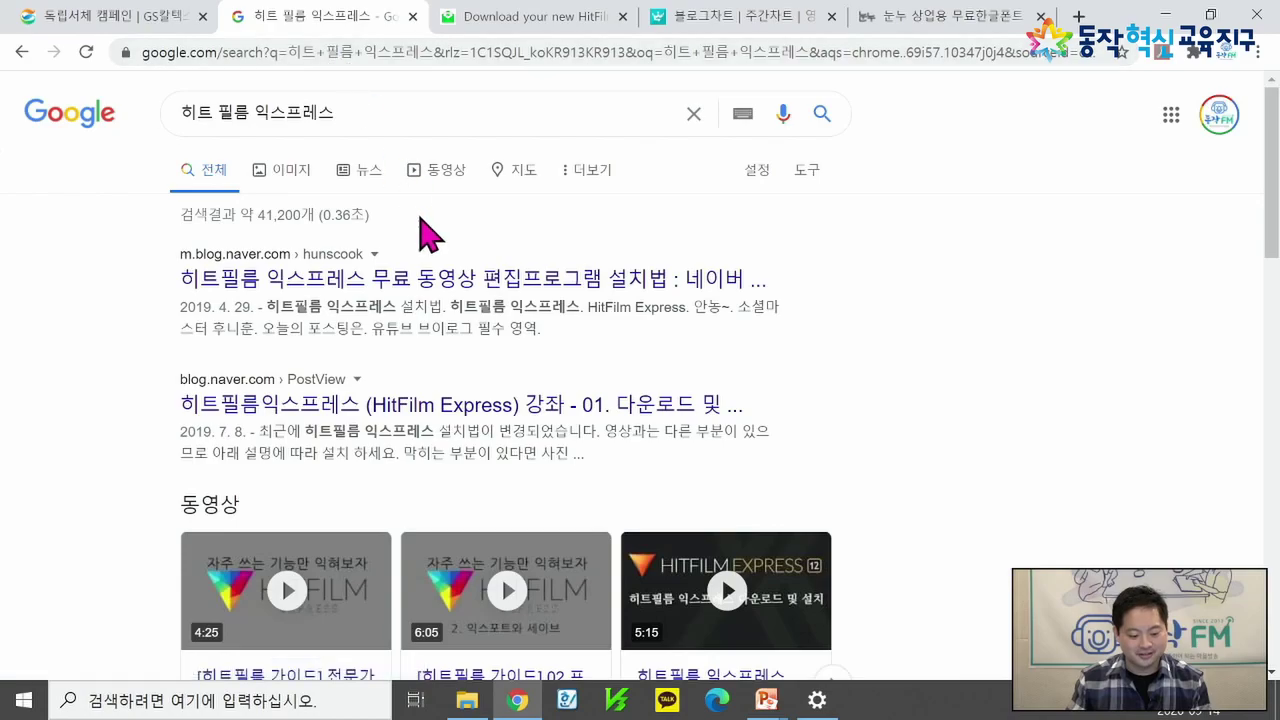
Step: Find the fxhome.com result "Download HitFilm Express" in the search results and open it
scroll(394, 360, down, 4)
scroll(476, 320, down, 1)
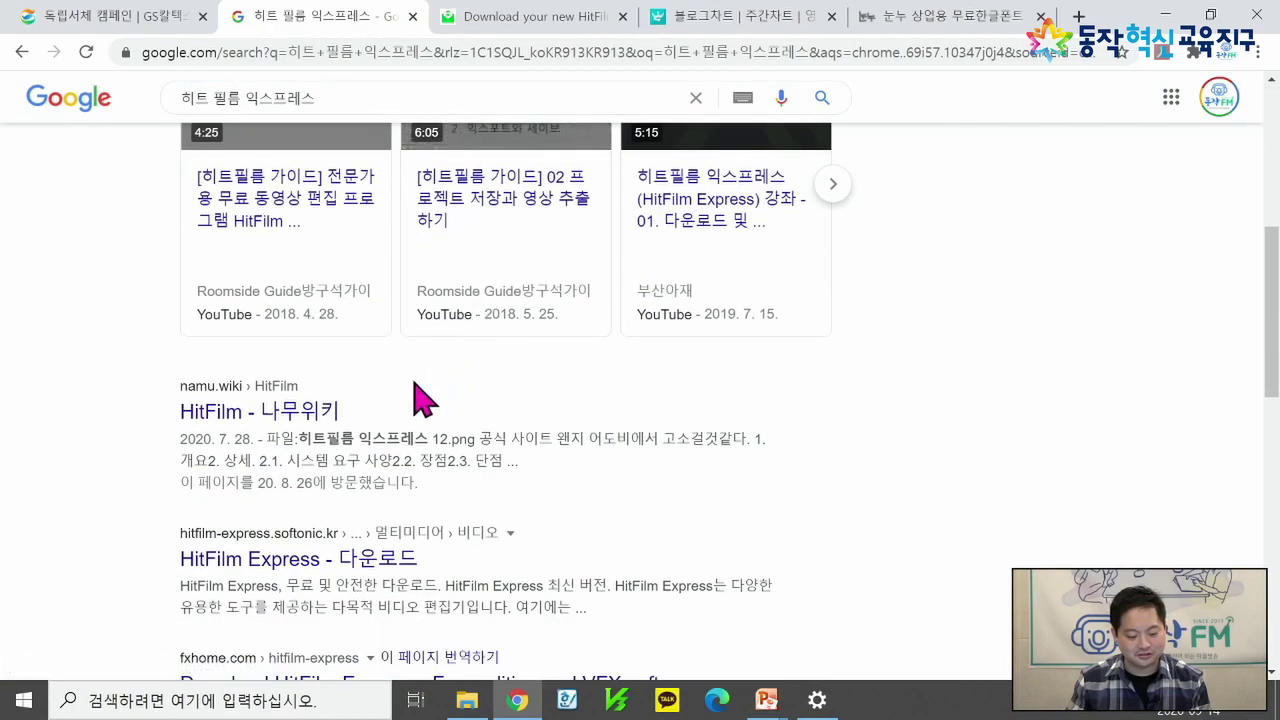
scroll(490, 405, down, 2)
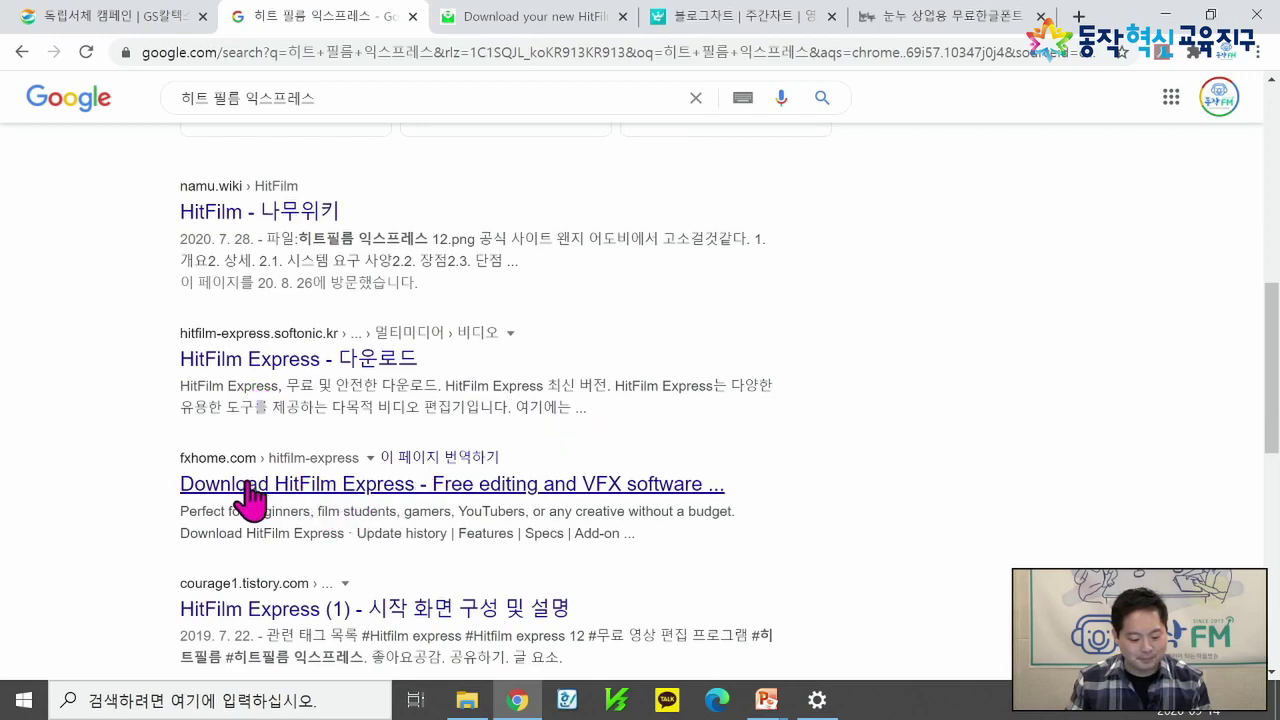
drag(174, 465, 266, 462)
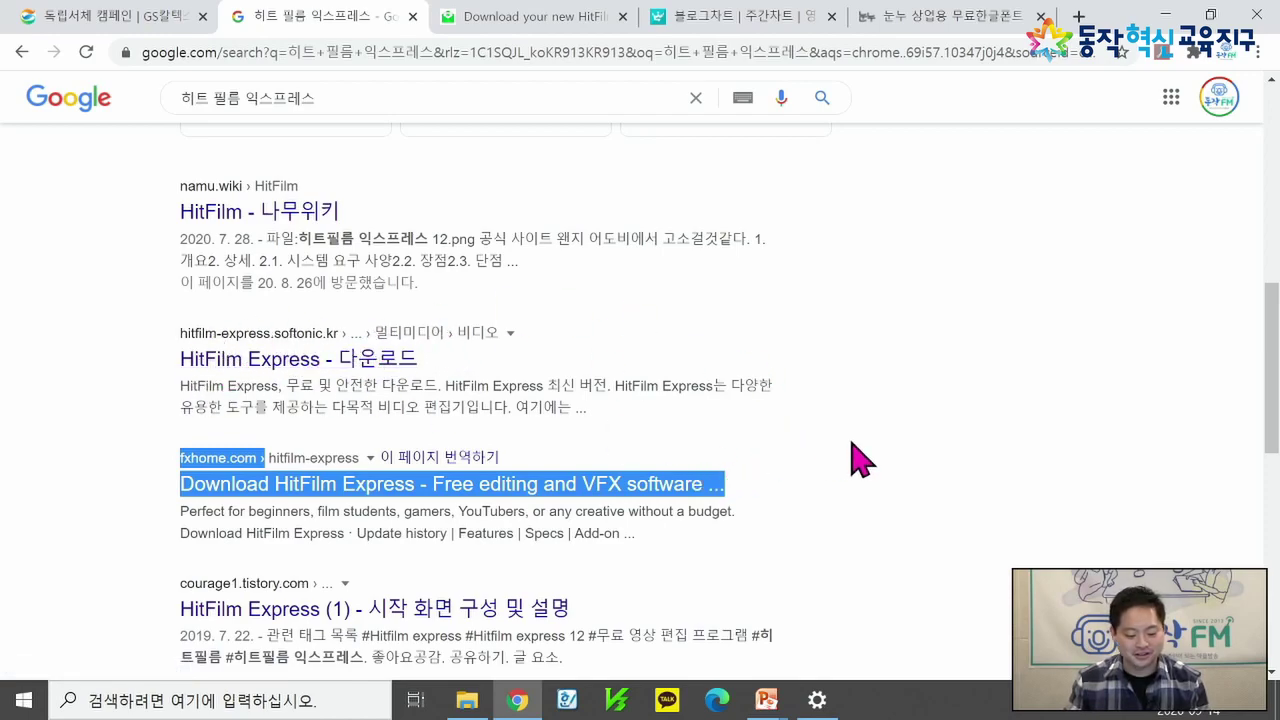
click(338, 527)
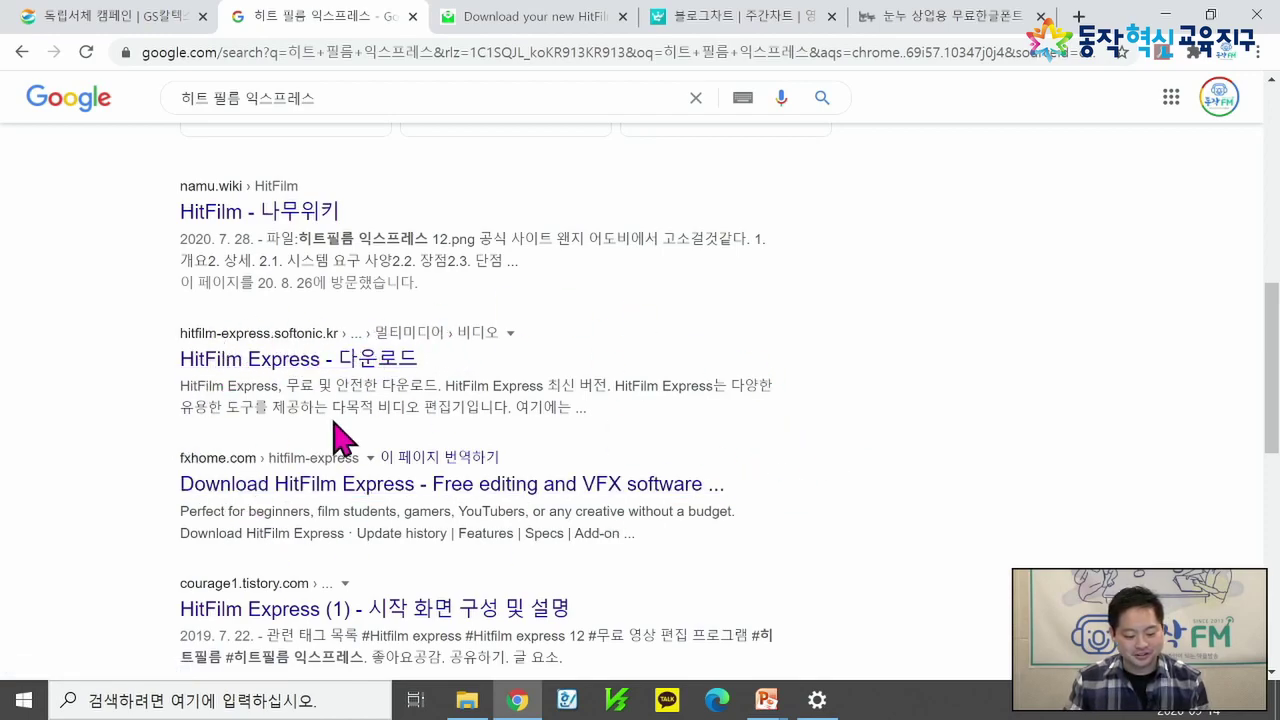
click(265, 510)
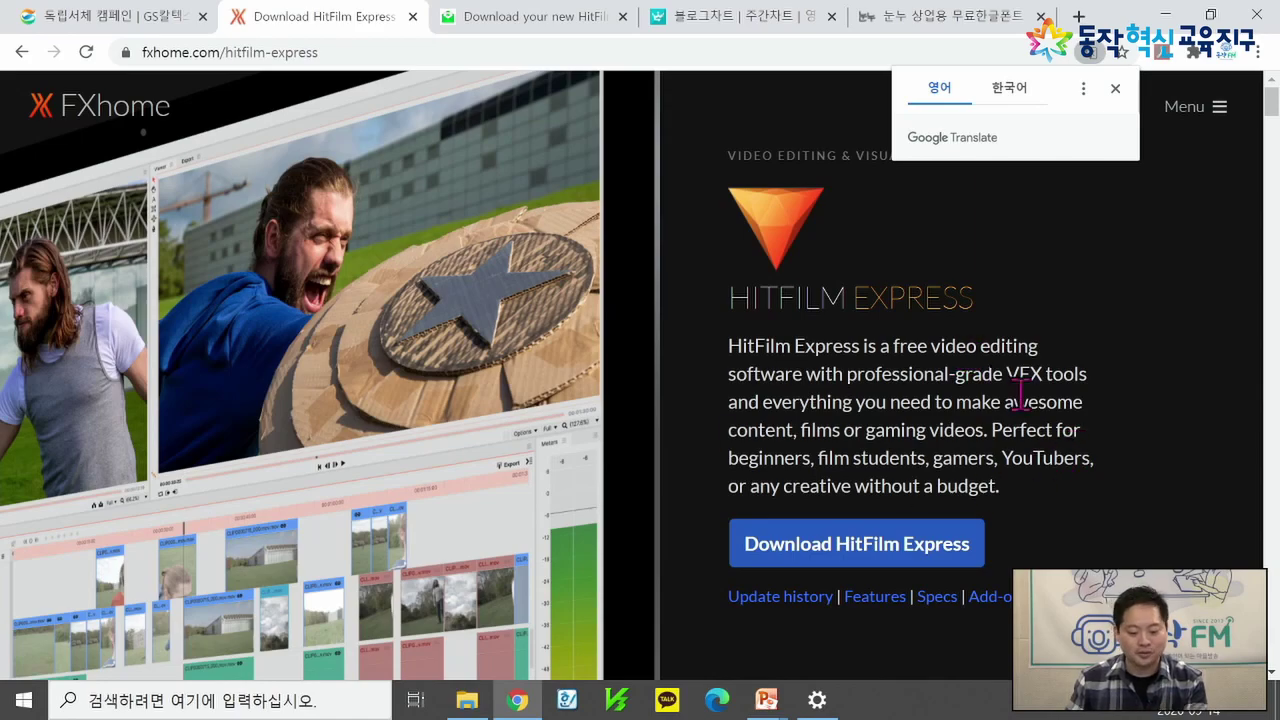
Step: Open the HitFilm Express download page and examine the Pay What You Want bundles: Starter, Content Creator and VFX Artist
click(900, 558)
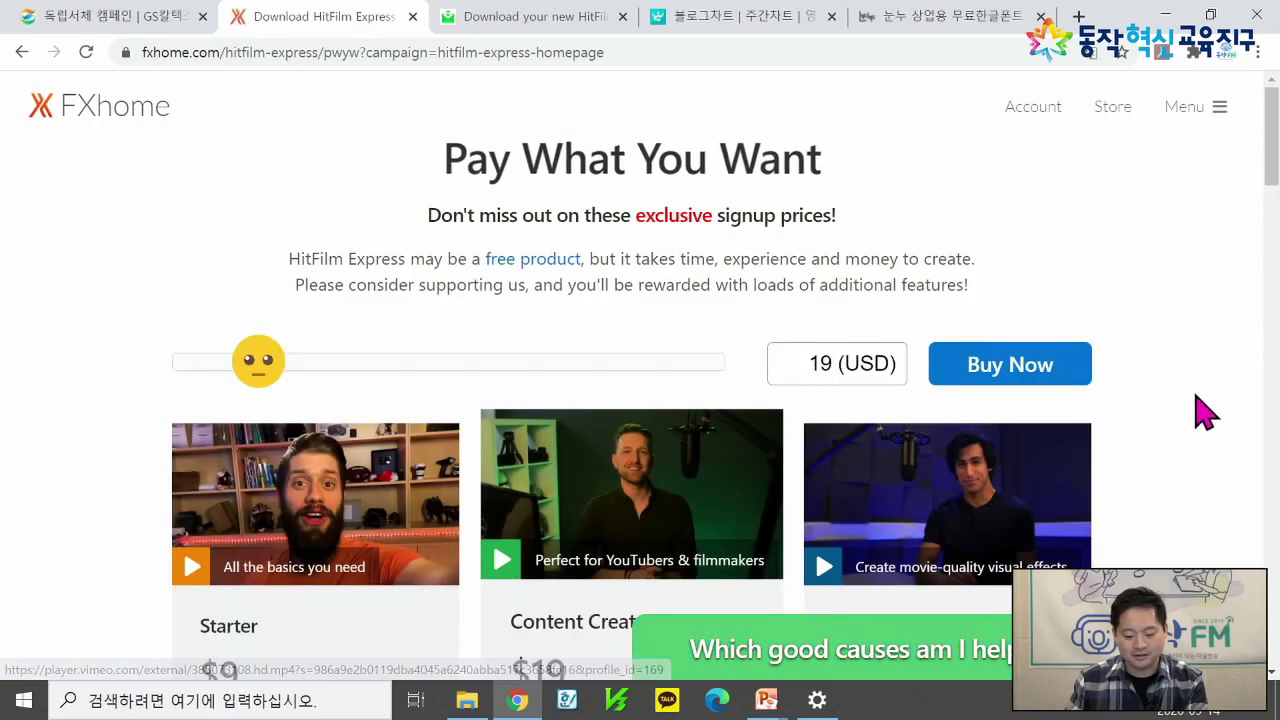
scroll(1166, 383, down, 7)
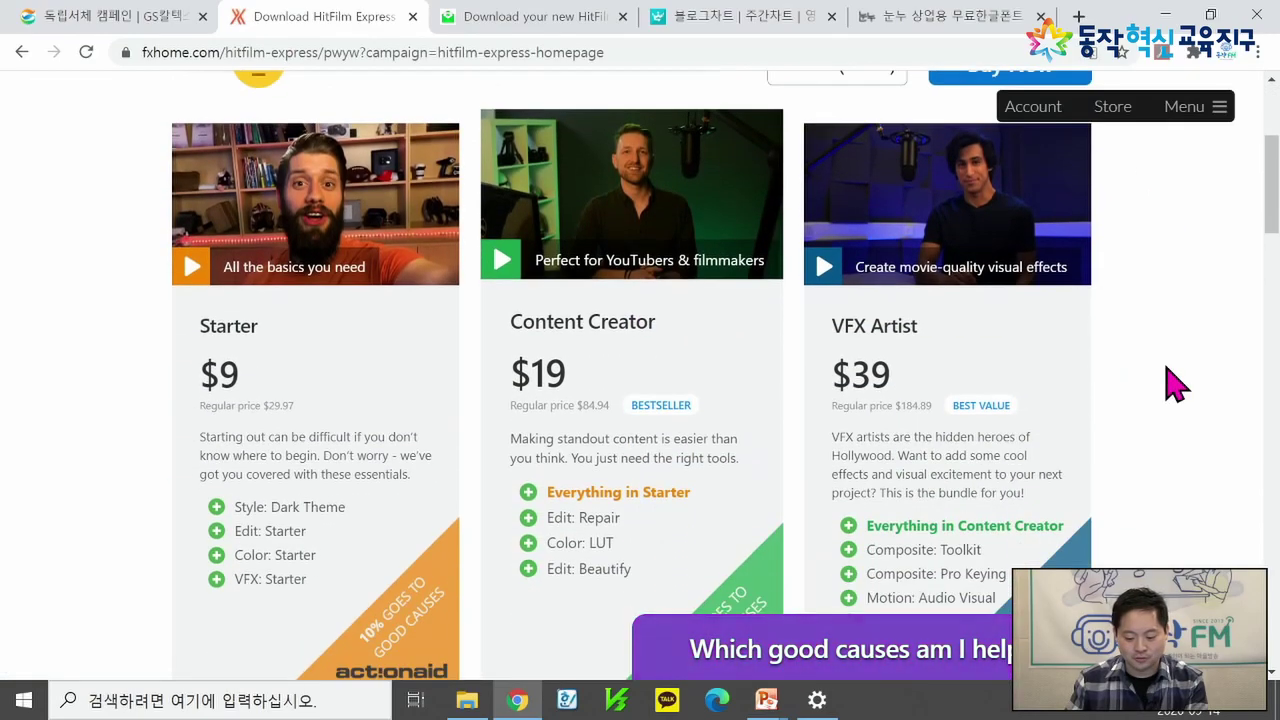
scroll(1171, 380, up, 3)
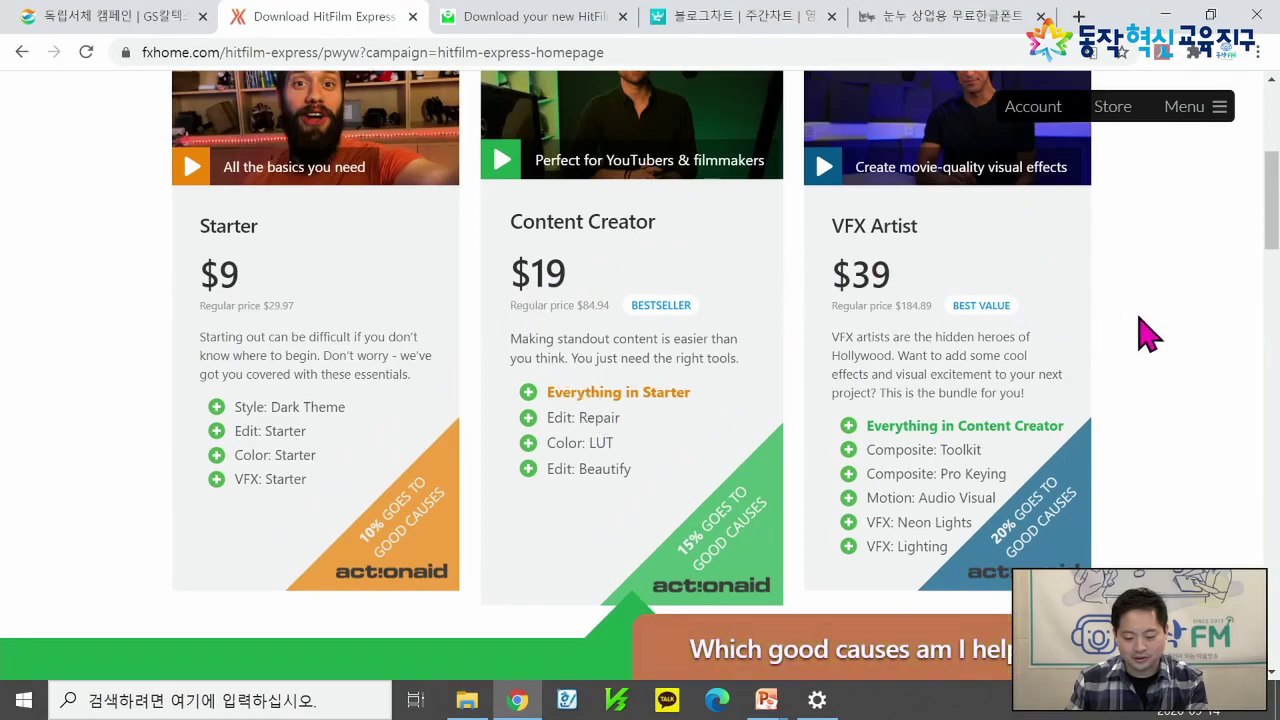
scroll(1137, 329, down, 4)
scroll(1157, 341, down, 2)
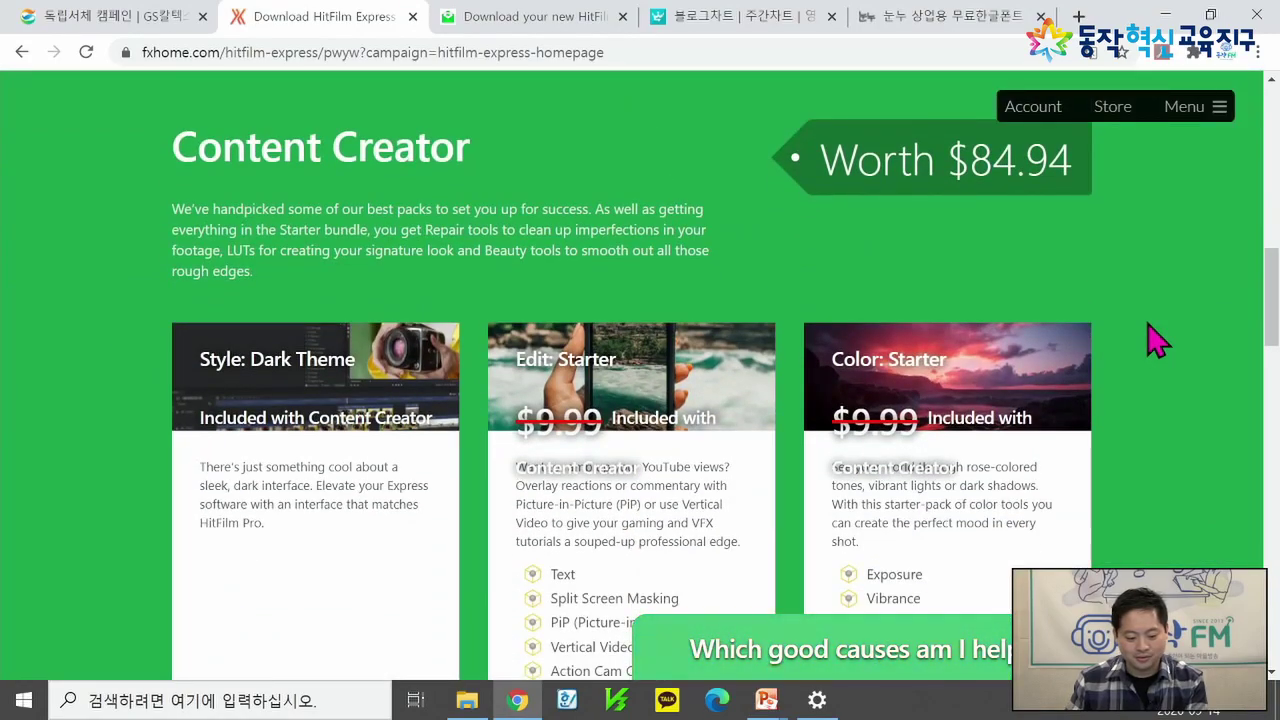
scroll(1157, 341, down, 14)
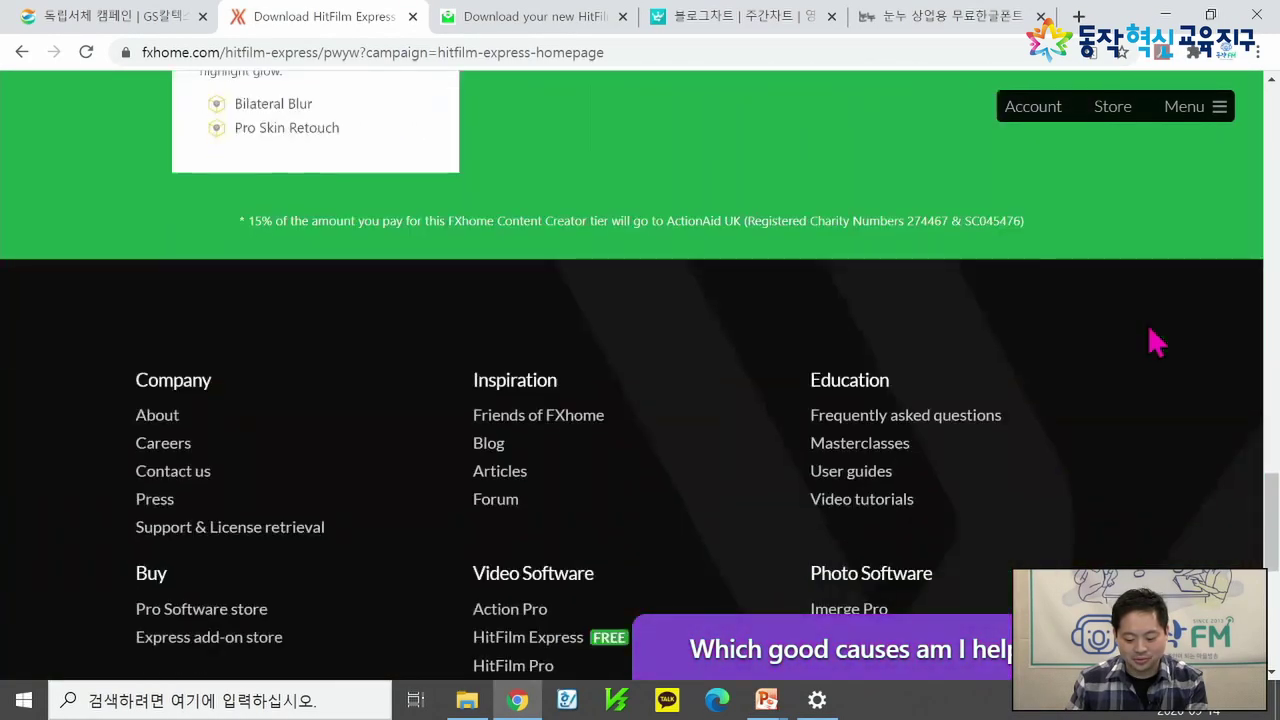
scroll(1157, 341, down, 4)
scroll(1157, 341, up, 13)
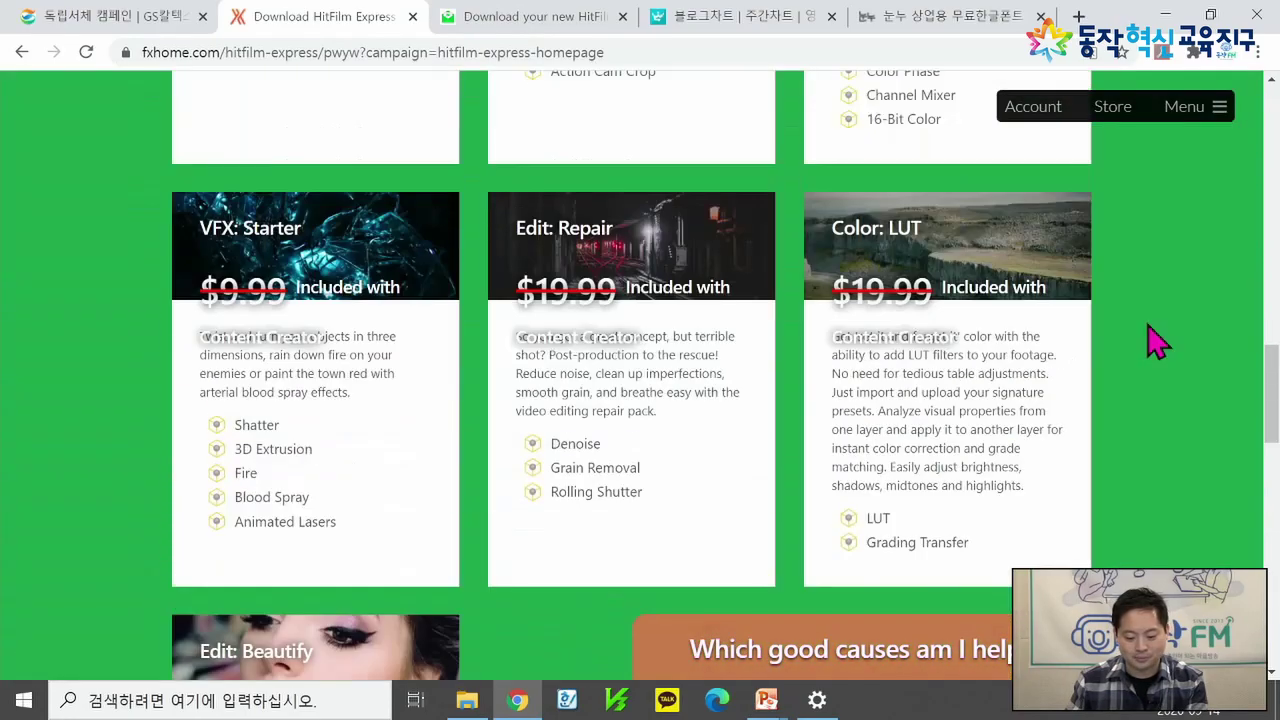
scroll(1157, 341, up, 12)
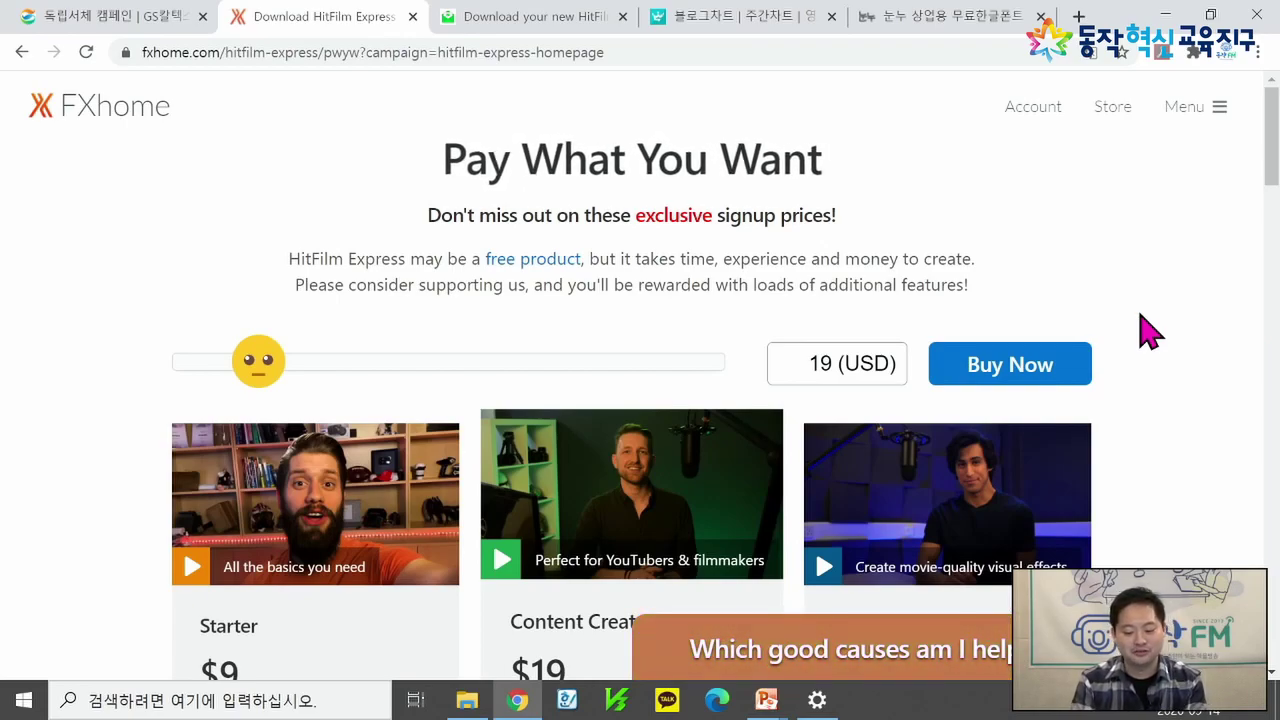
Step: Set the Pay What You Want amount to 0 USD and proceed to the sign-up form for the free download
click(1032, 378)
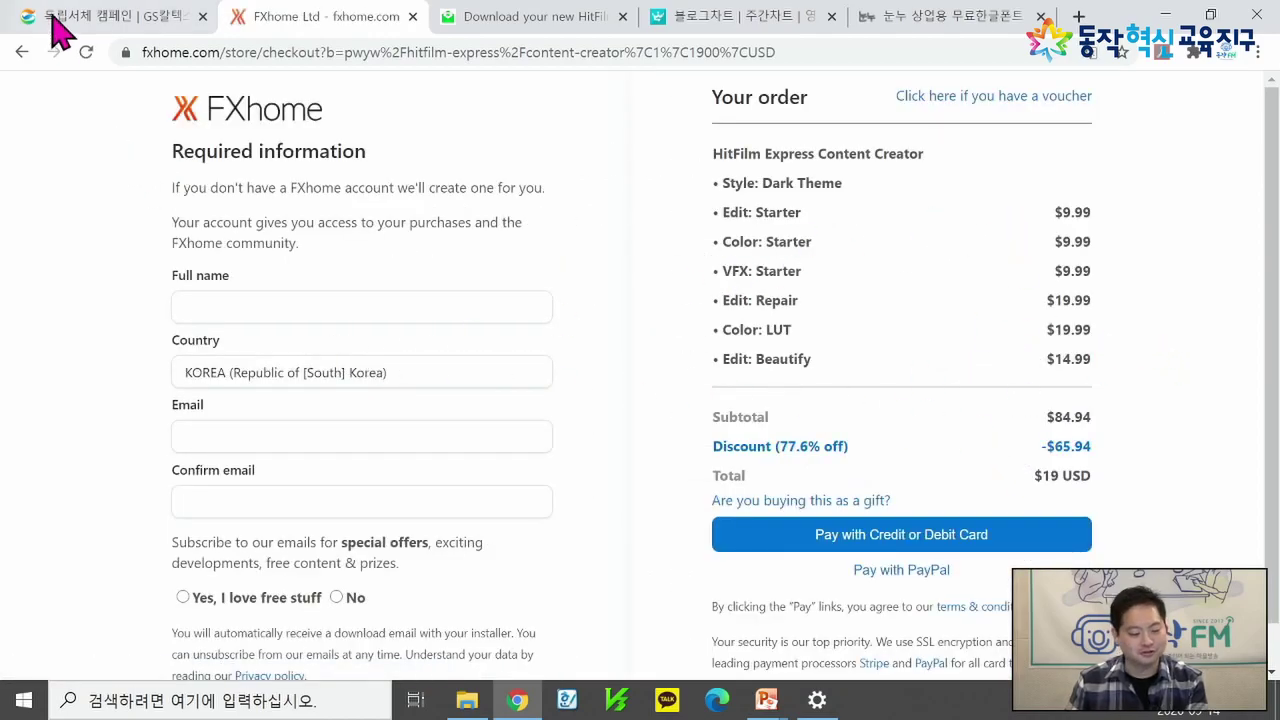
click(21, 52)
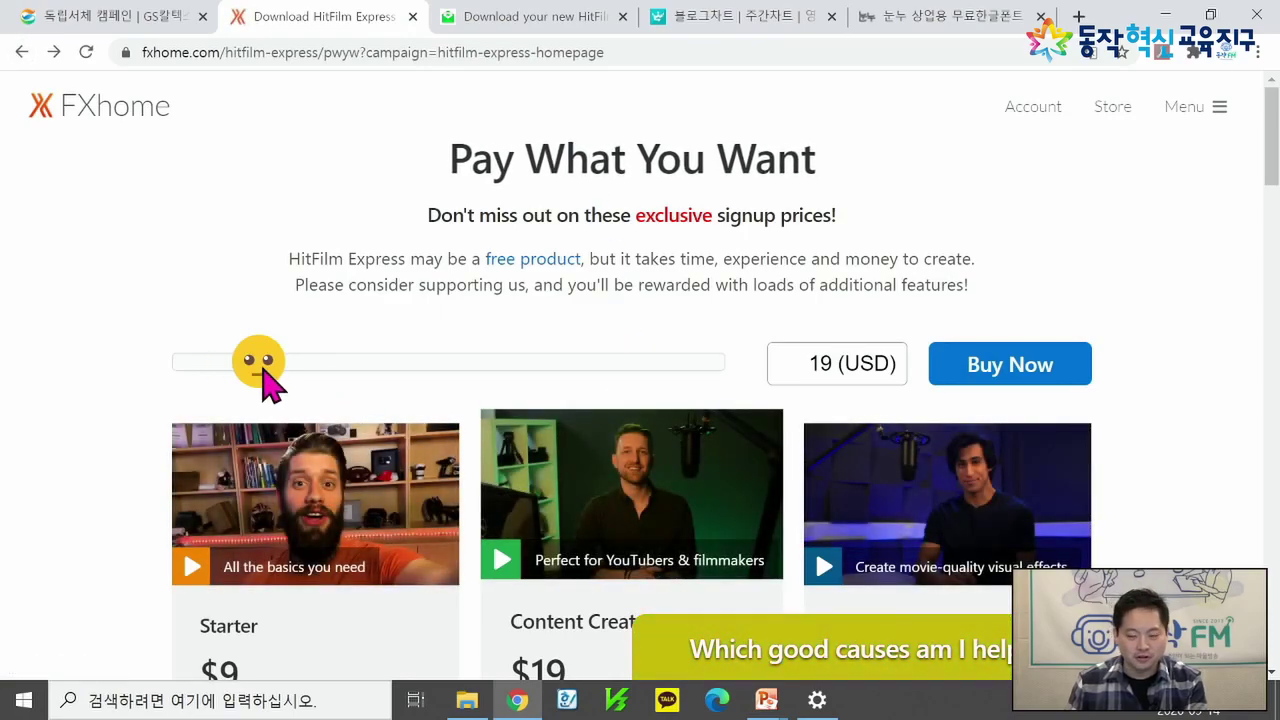
drag(262, 366, 157, 376)
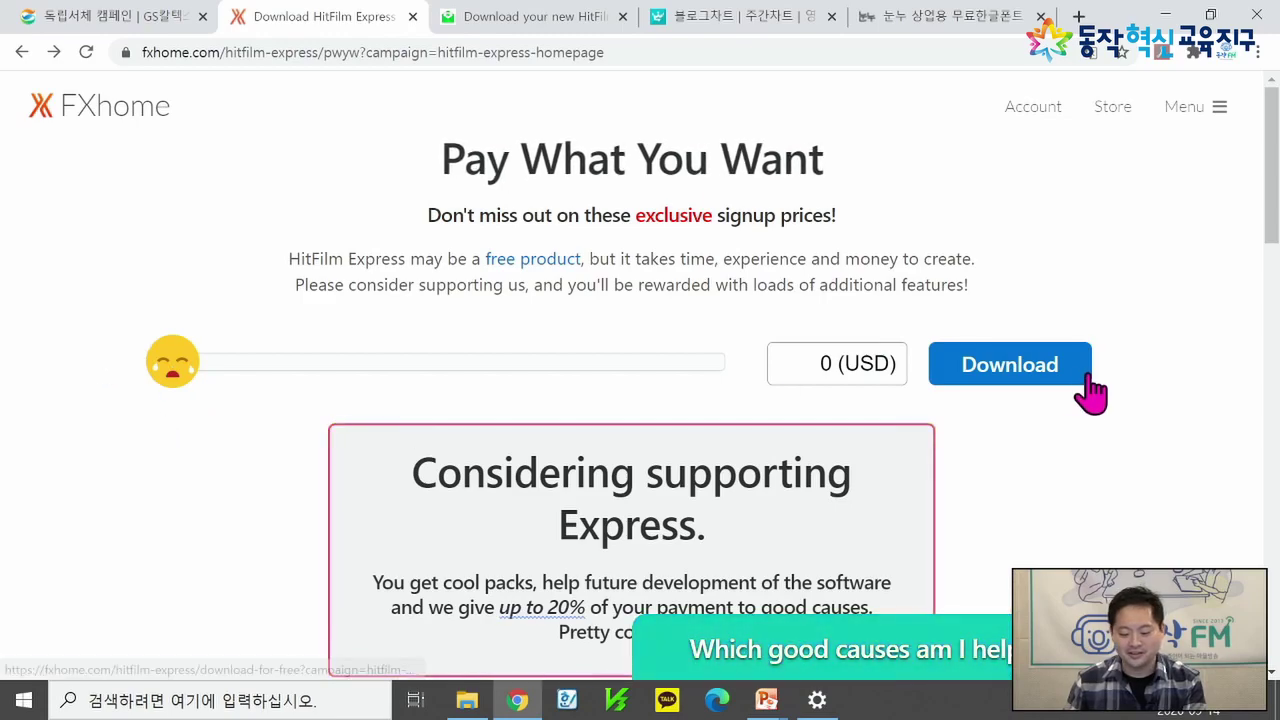
click(1008, 372)
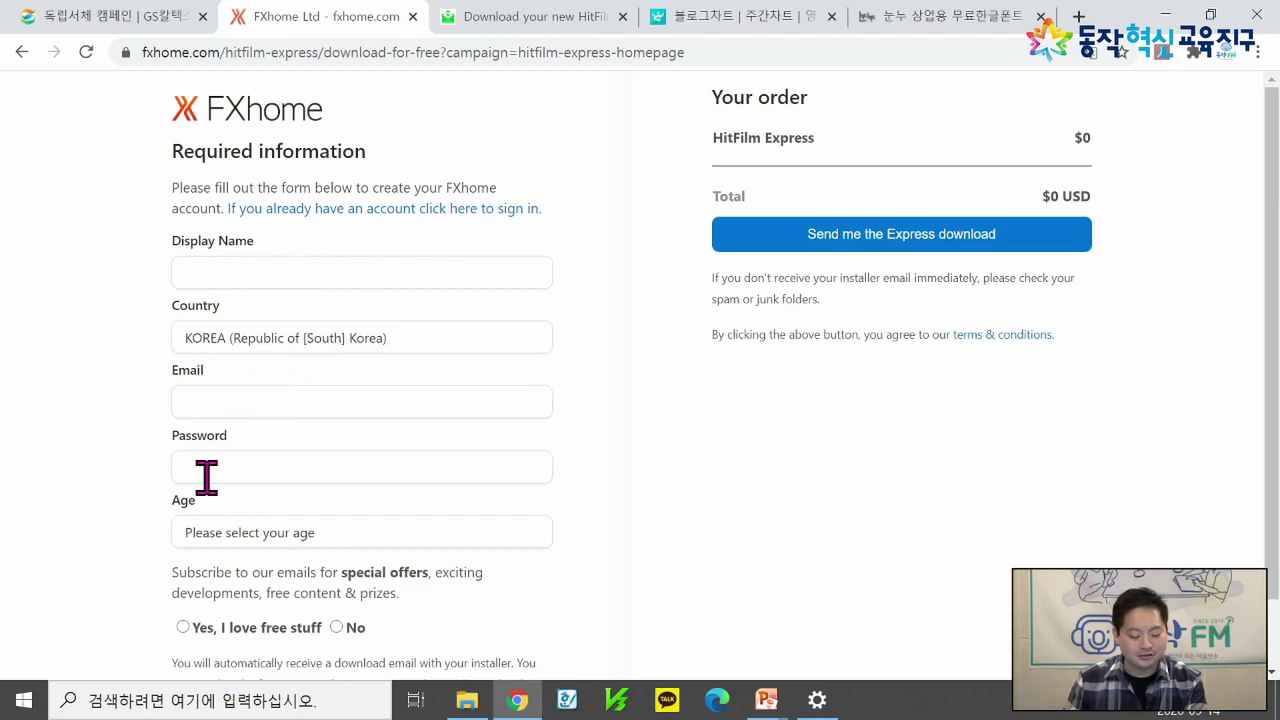
click(333, 271)
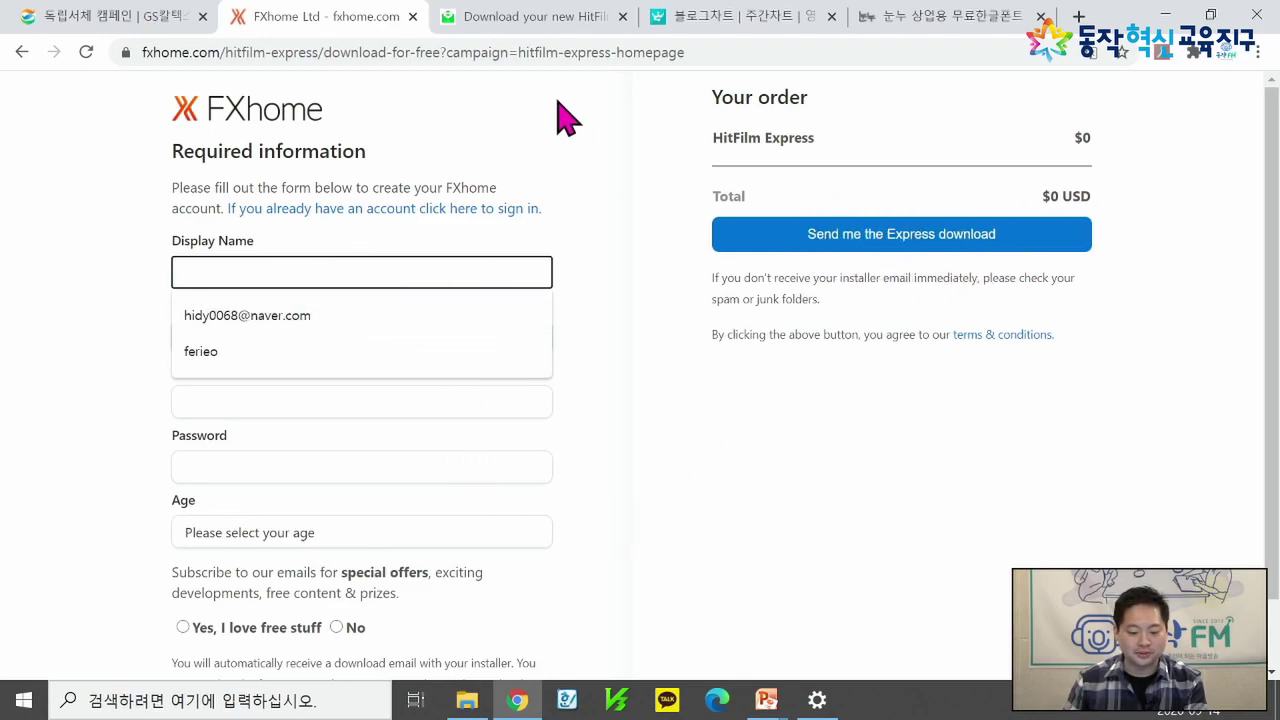
Step: Switch to Naver Mail, open the FXhome message "Download your new HitFilm Express installer!" from the inbox and find the installer link
click(531, 25)
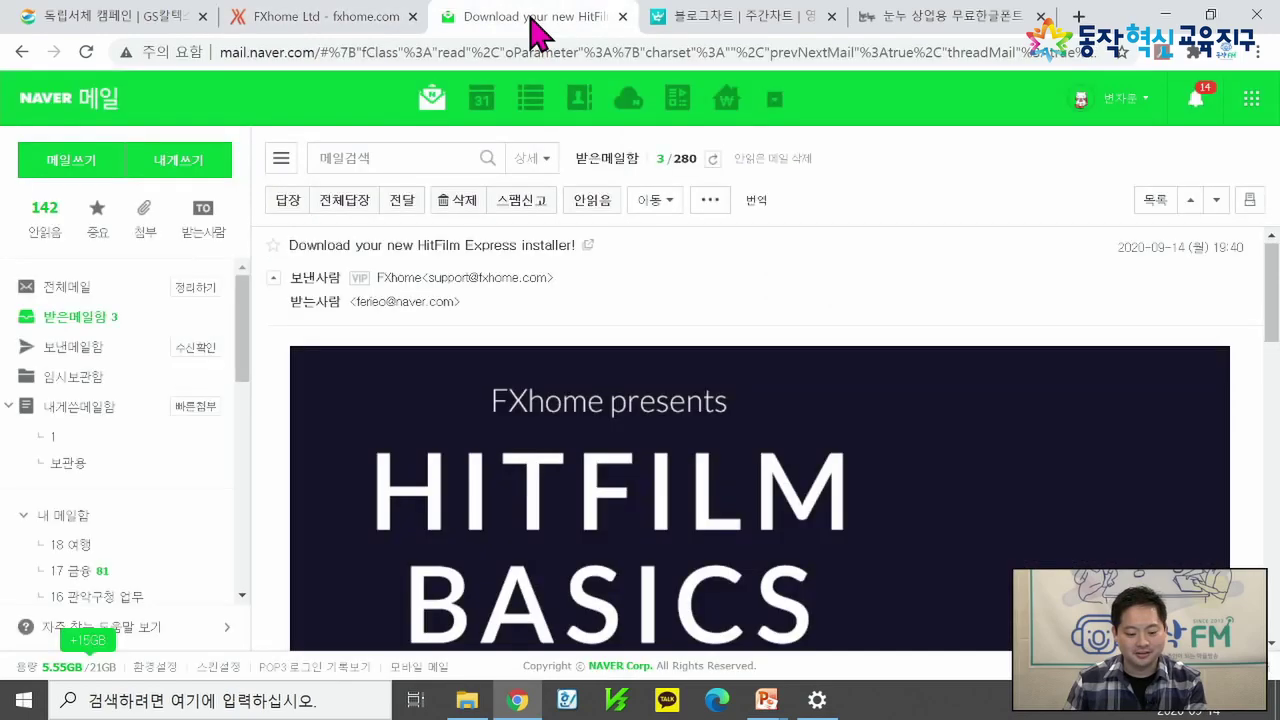
click(117, 310)
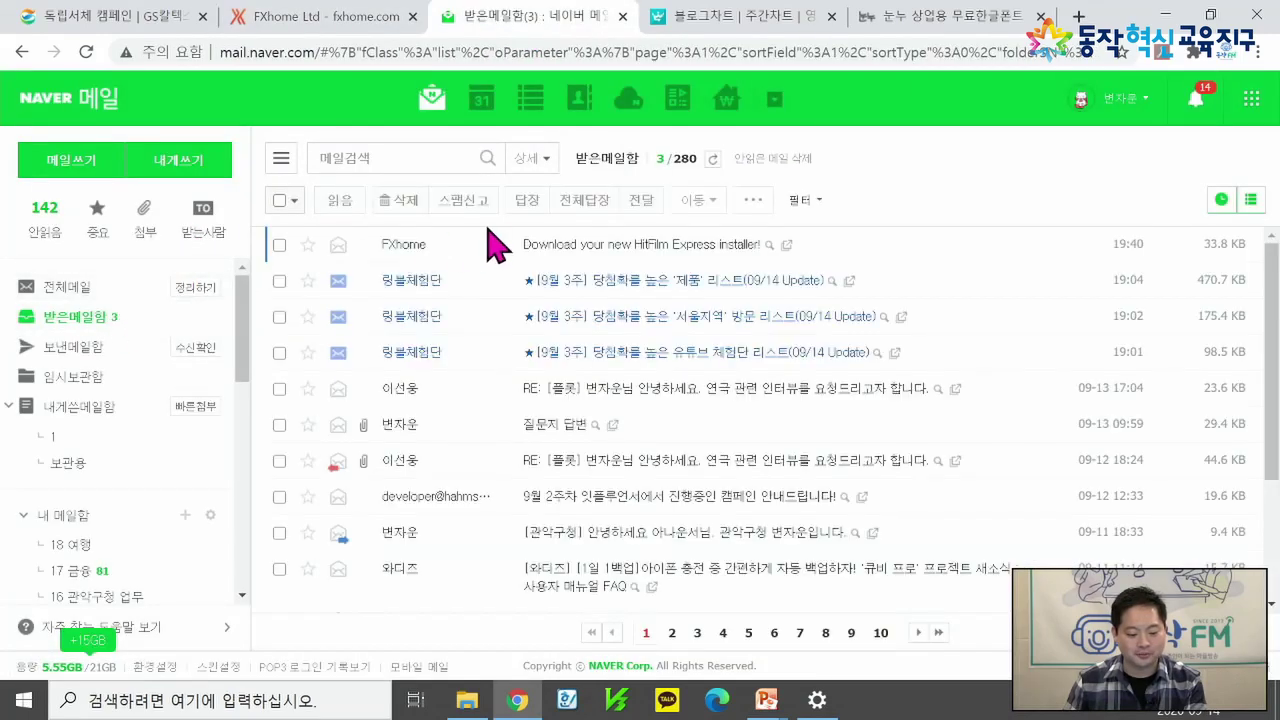
click(633, 250)
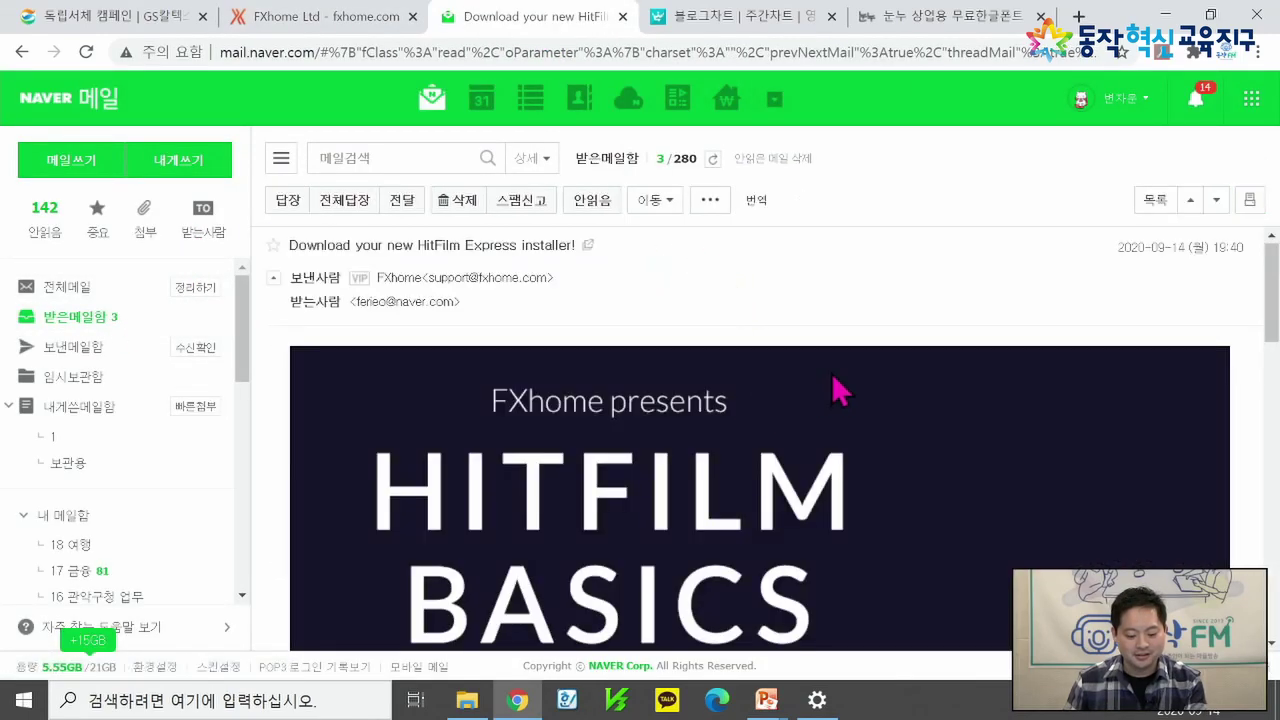
scroll(770, 565, down, 2)
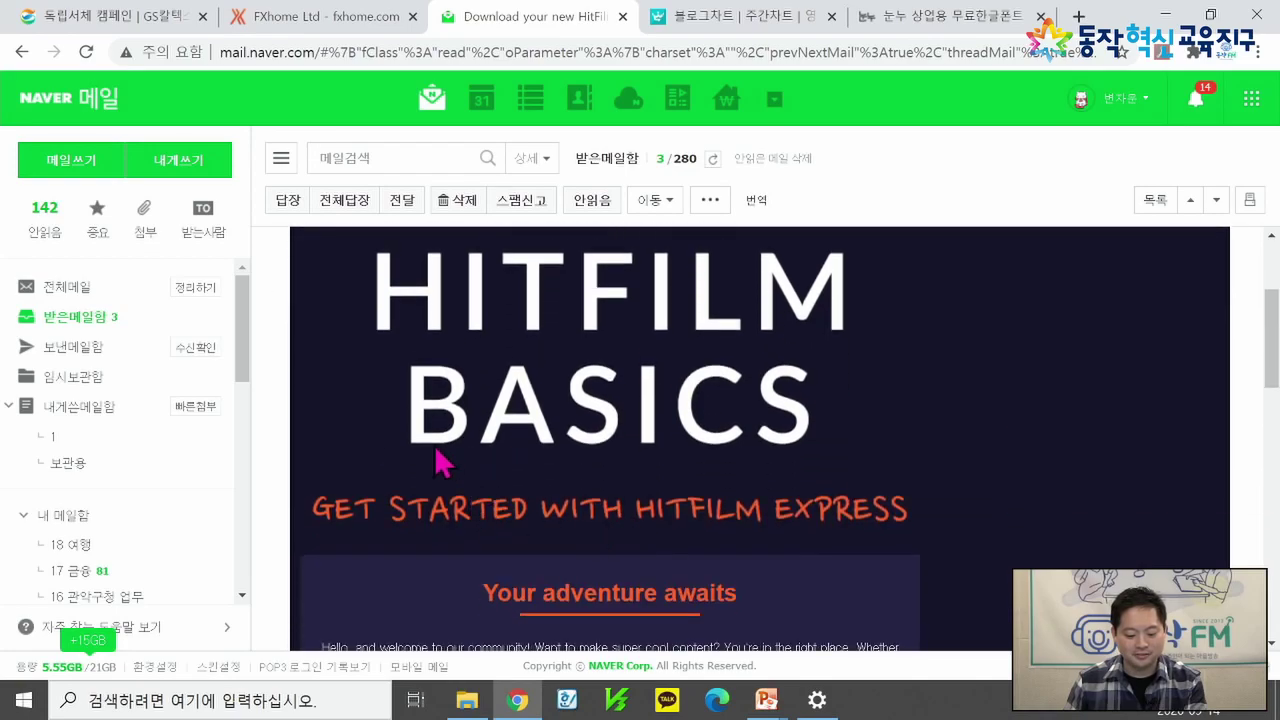
scroll(860, 449, down, 5)
scroll(850, 440, up, 3)
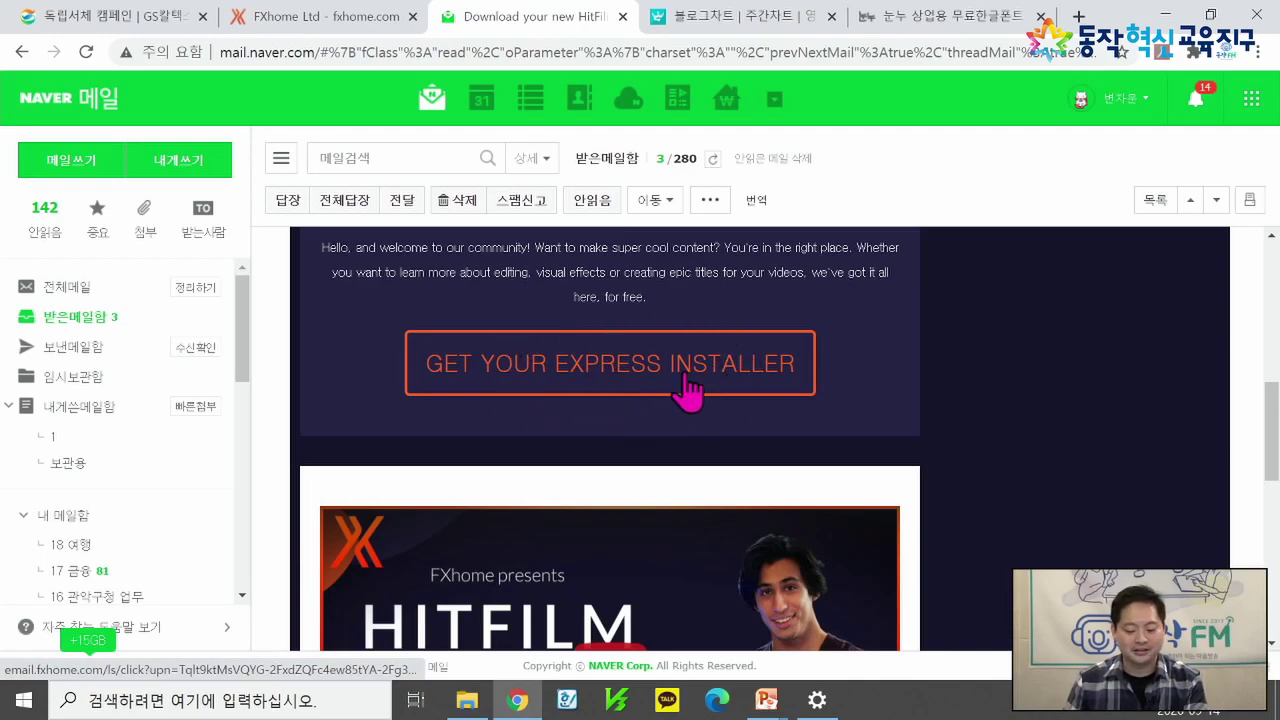
Step: Follow the email's Express installer link and download the Windows installer, version 15.1.10413
click(691, 384)
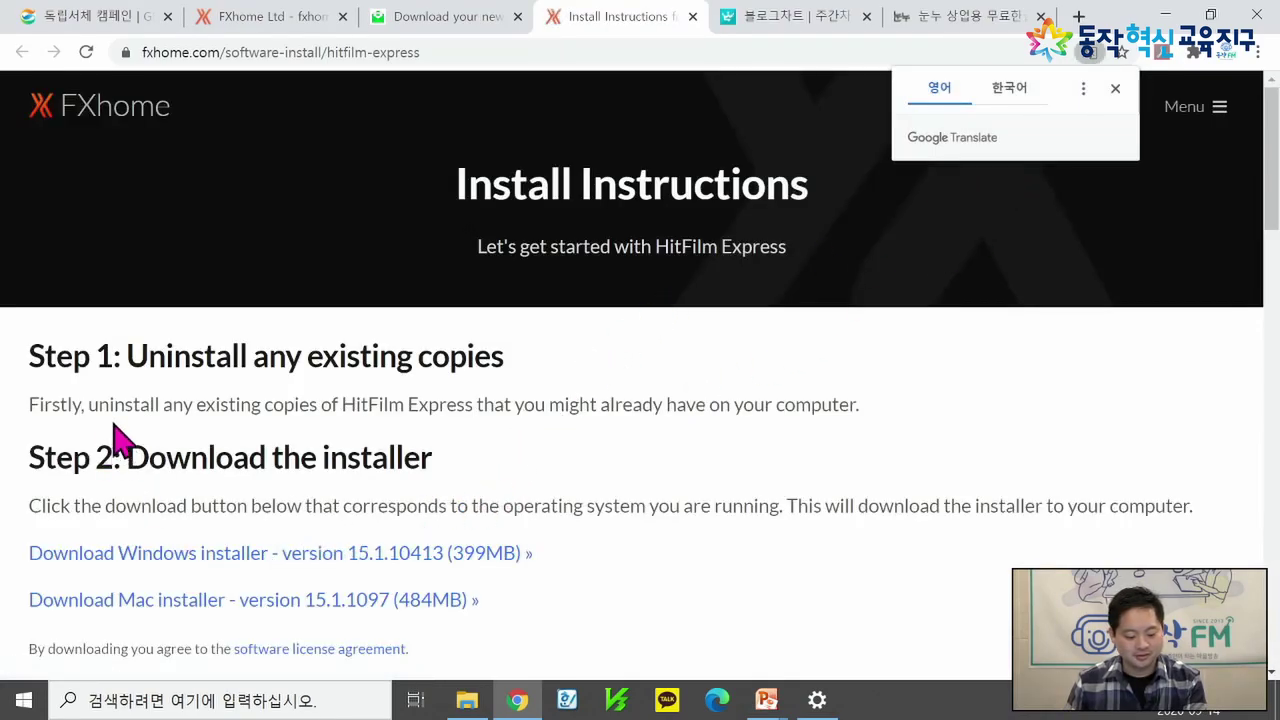
scroll(407, 456, down, 1)
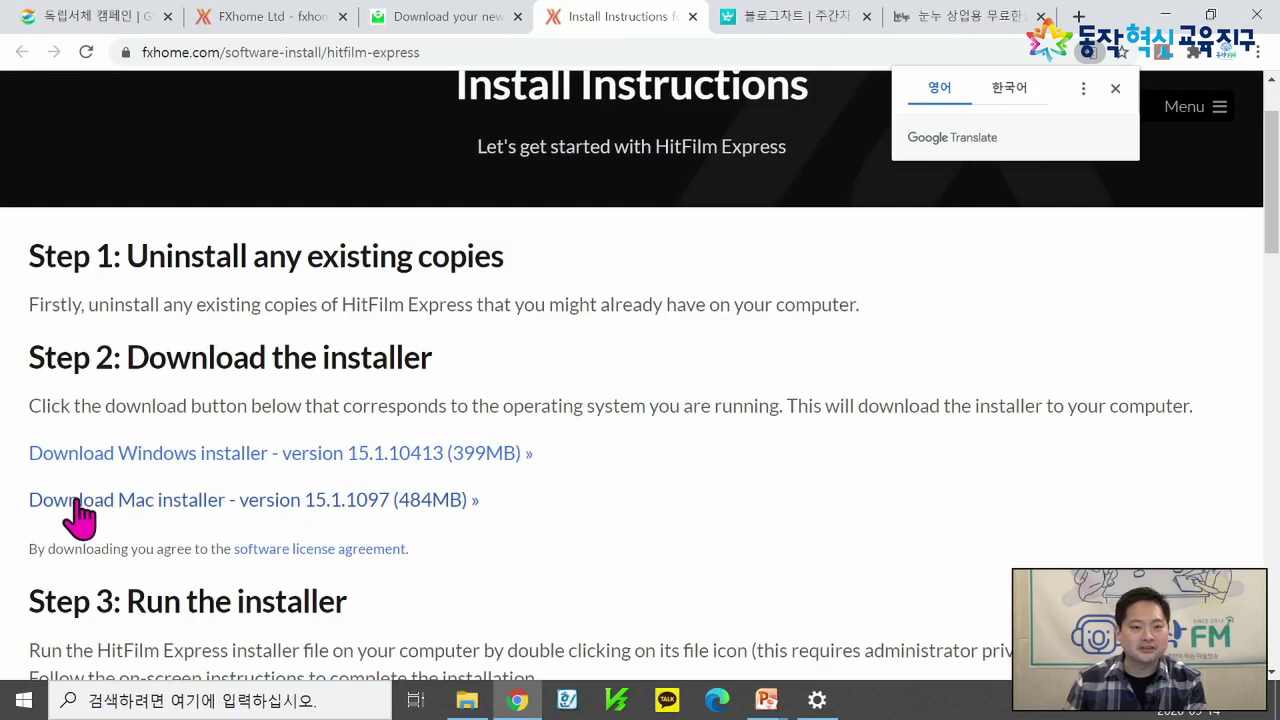
click(206, 478)
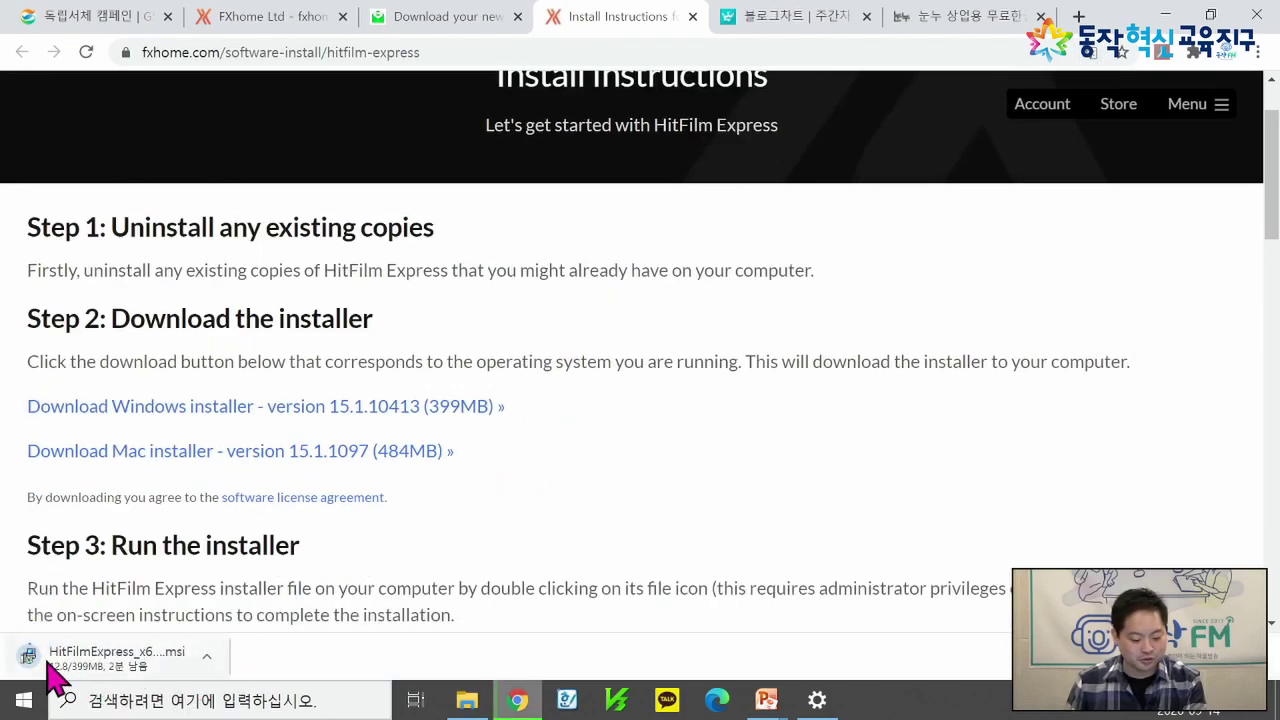
Step: Run the HitFilm Express 15.1.10413.07203 installer from the Downloads folder (다운로드) and close the folder window
click(470, 702)
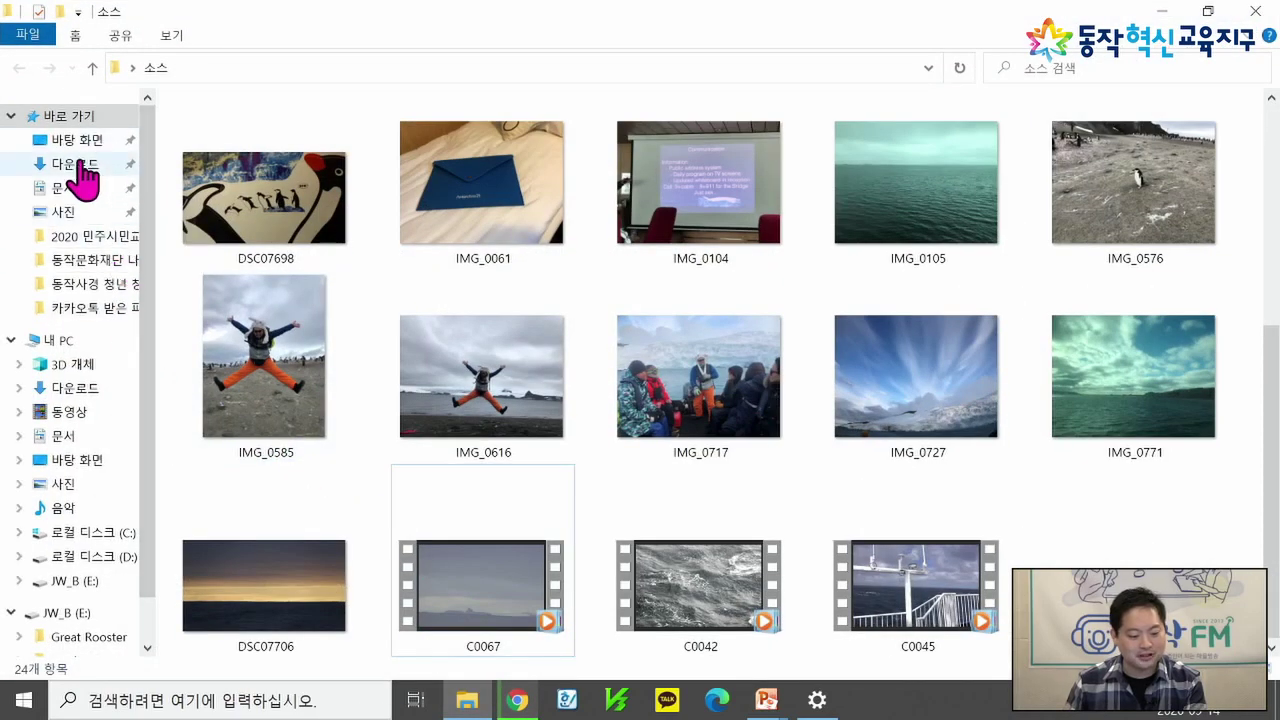
click(125, 164)
double_click(305, 182)
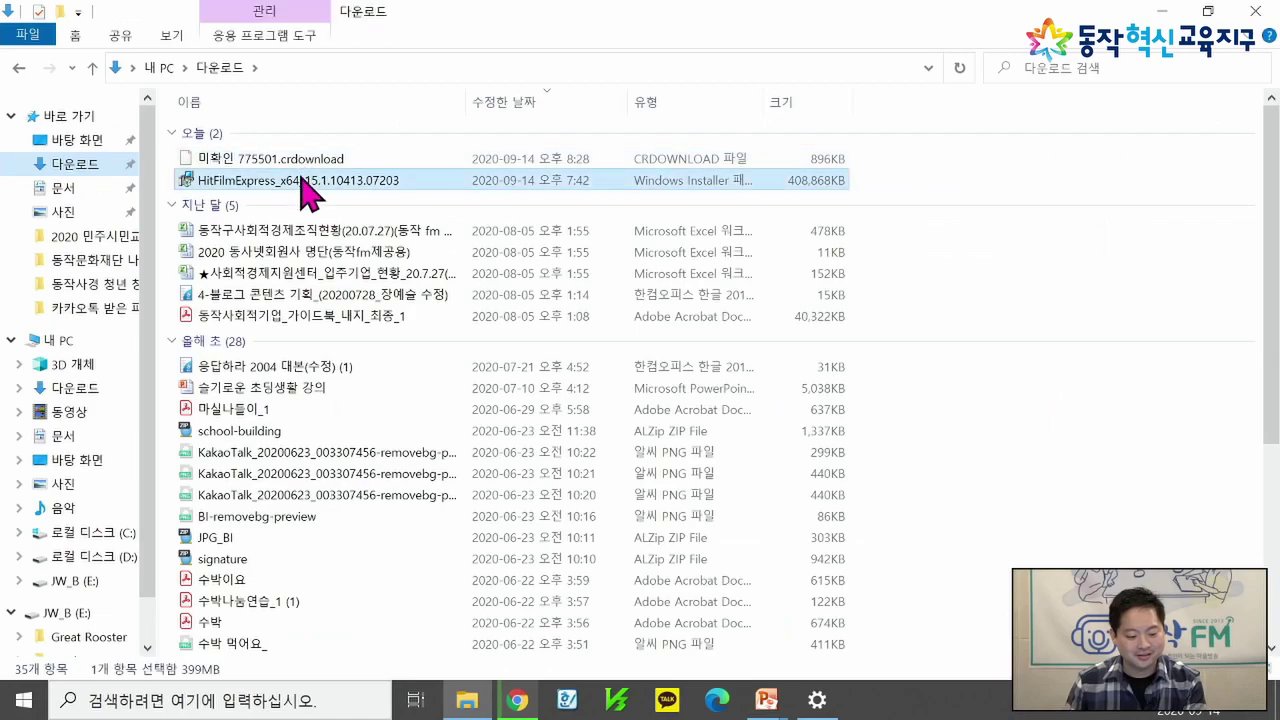
click(1256, 12)
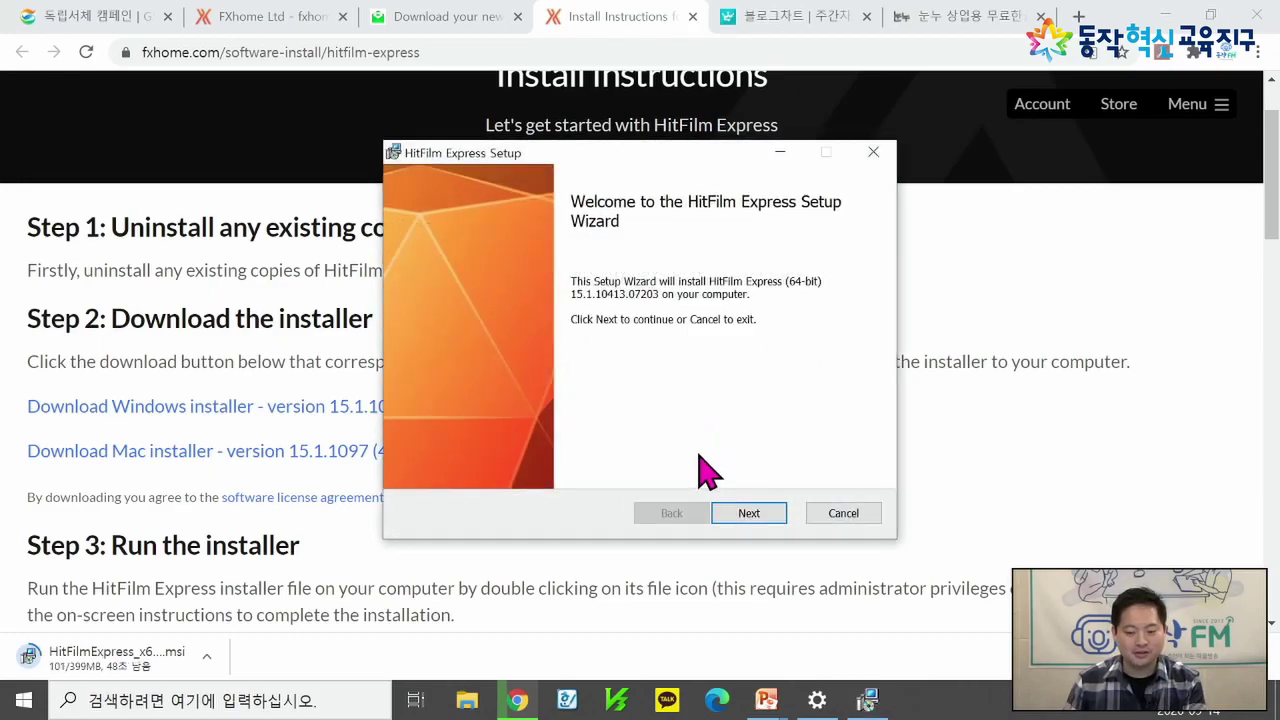
Step: Accept the license, install HitFilm Express with the Typical setup, allow the system change, launch the program and dismiss the resolution warning
click(750, 513)
click(617, 464)
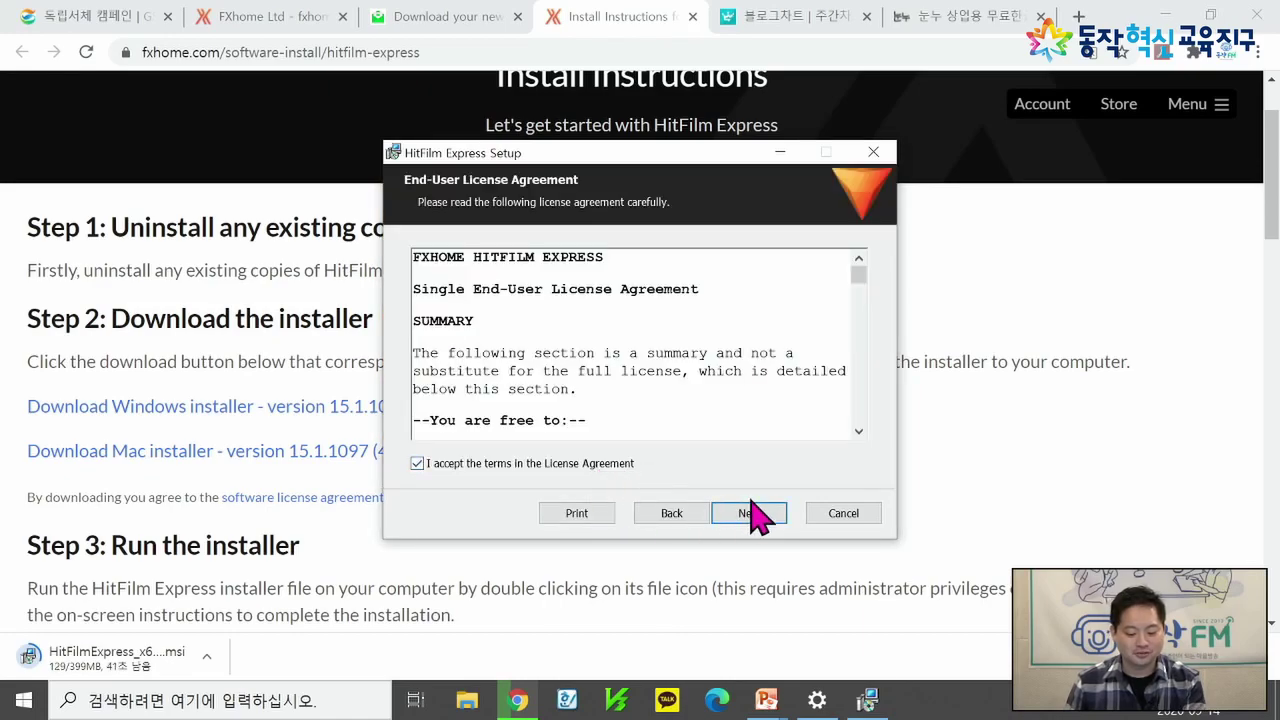
click(750, 515)
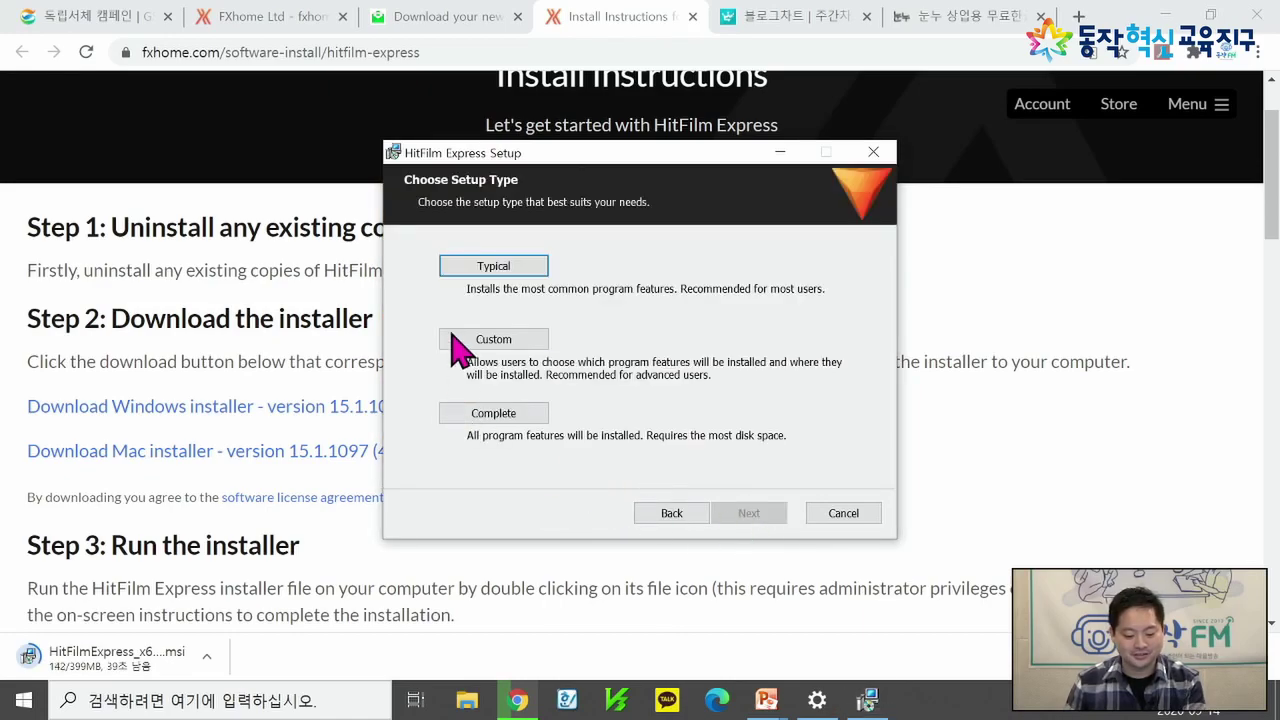
click(535, 268)
click(752, 515)
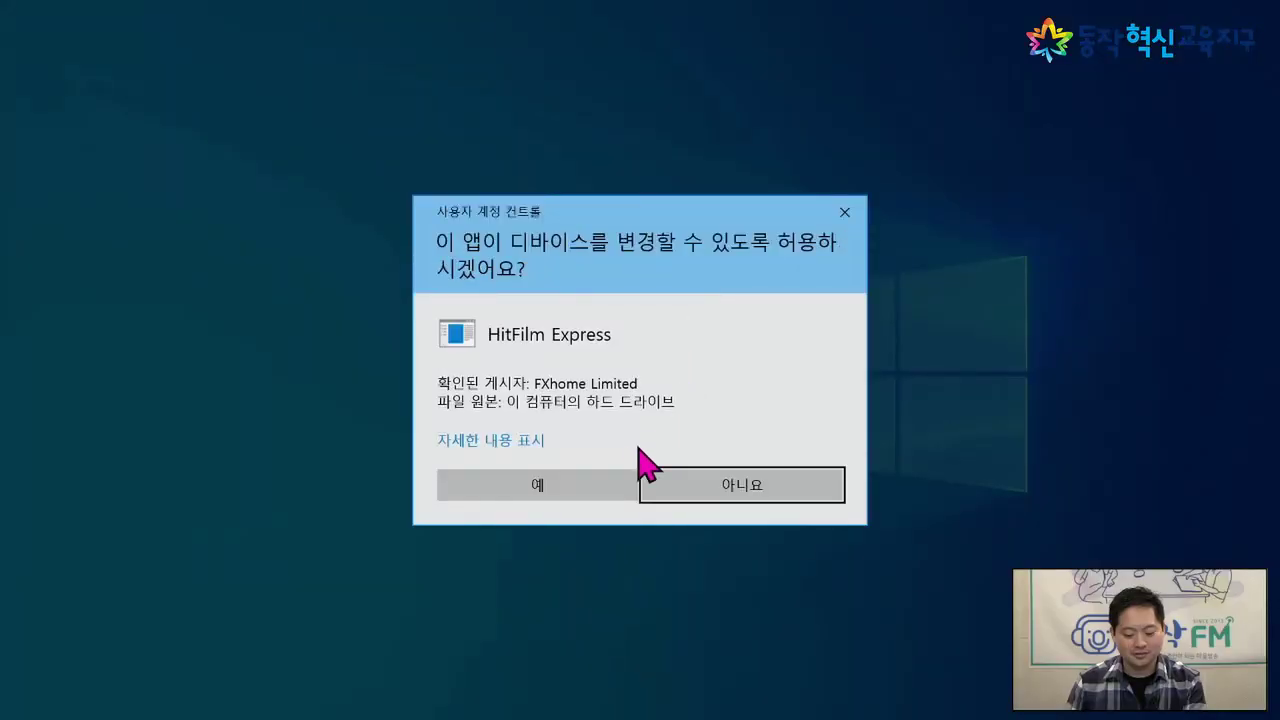
click(592, 488)
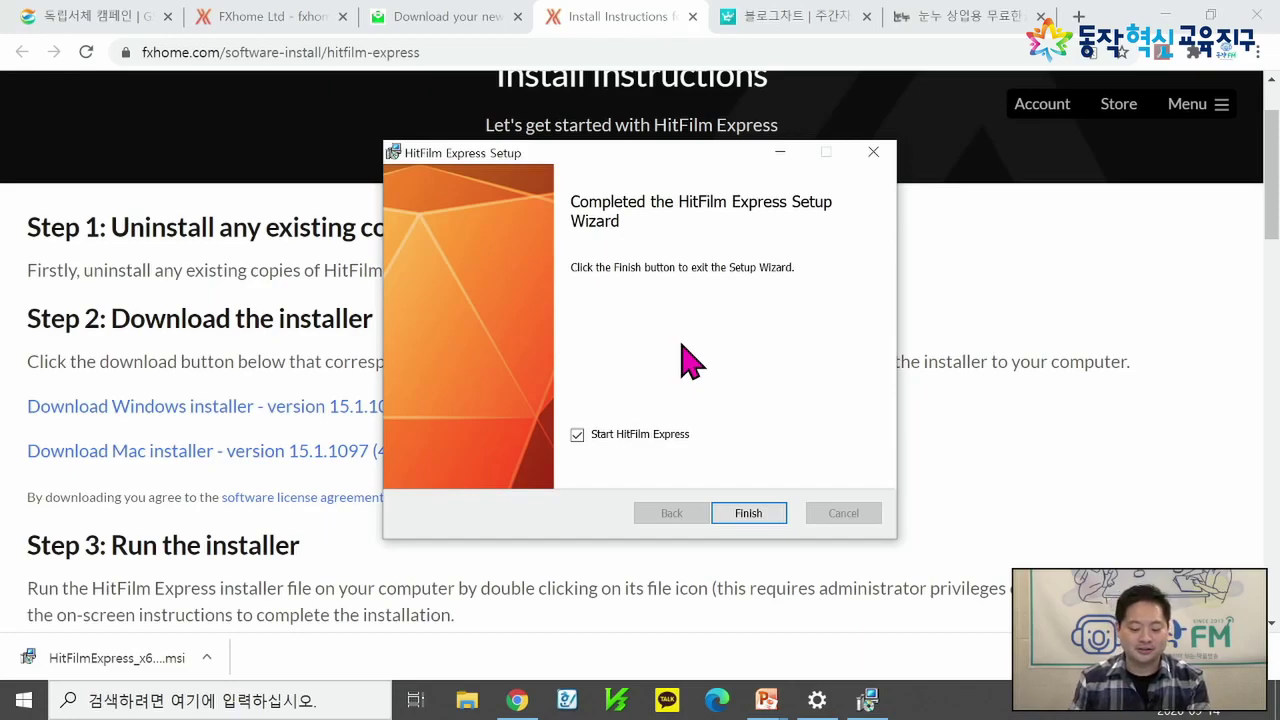
click(762, 512)
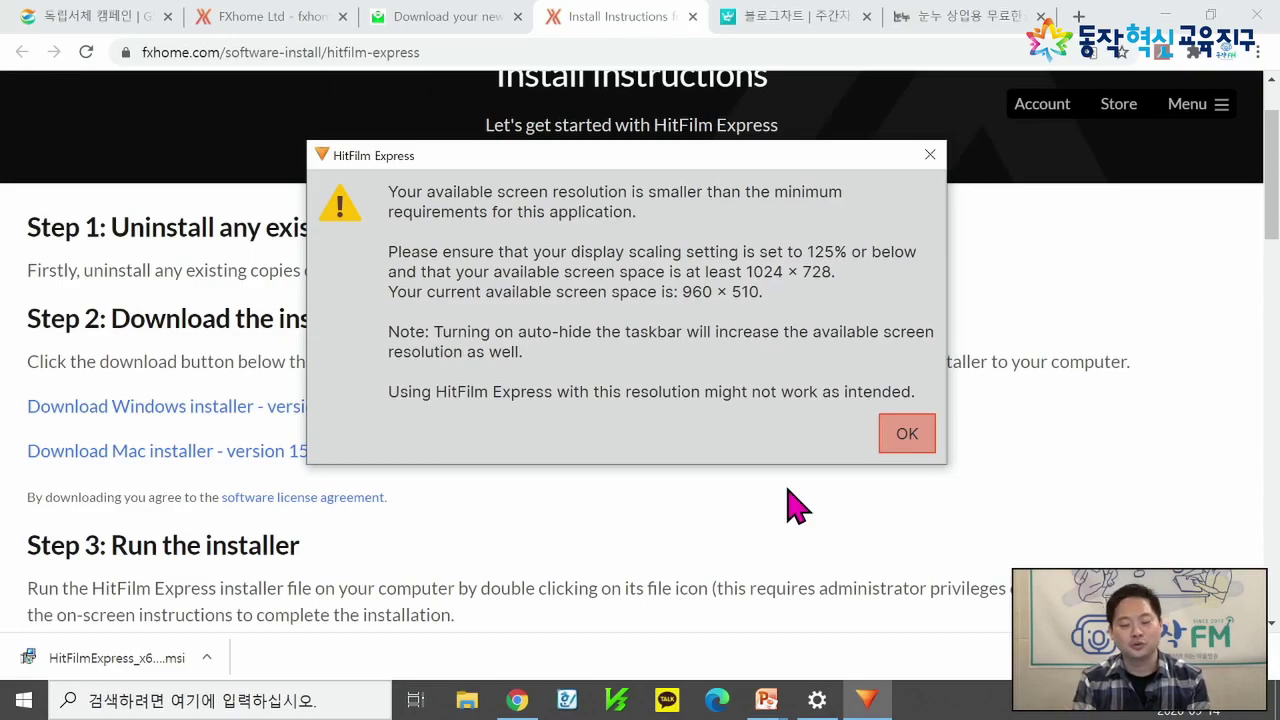
click(907, 436)
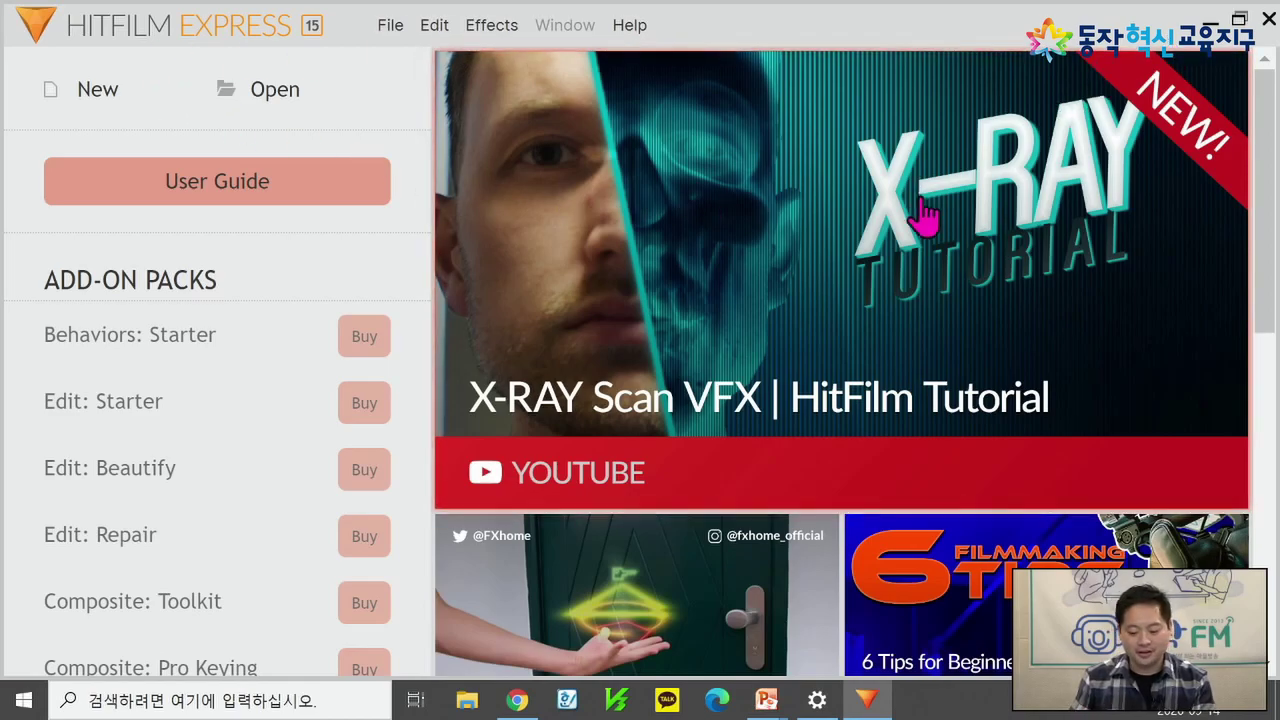
Step: Look through the list of add-on packs on the HitFilm Express home screen
scroll(229, 340, down, 4)
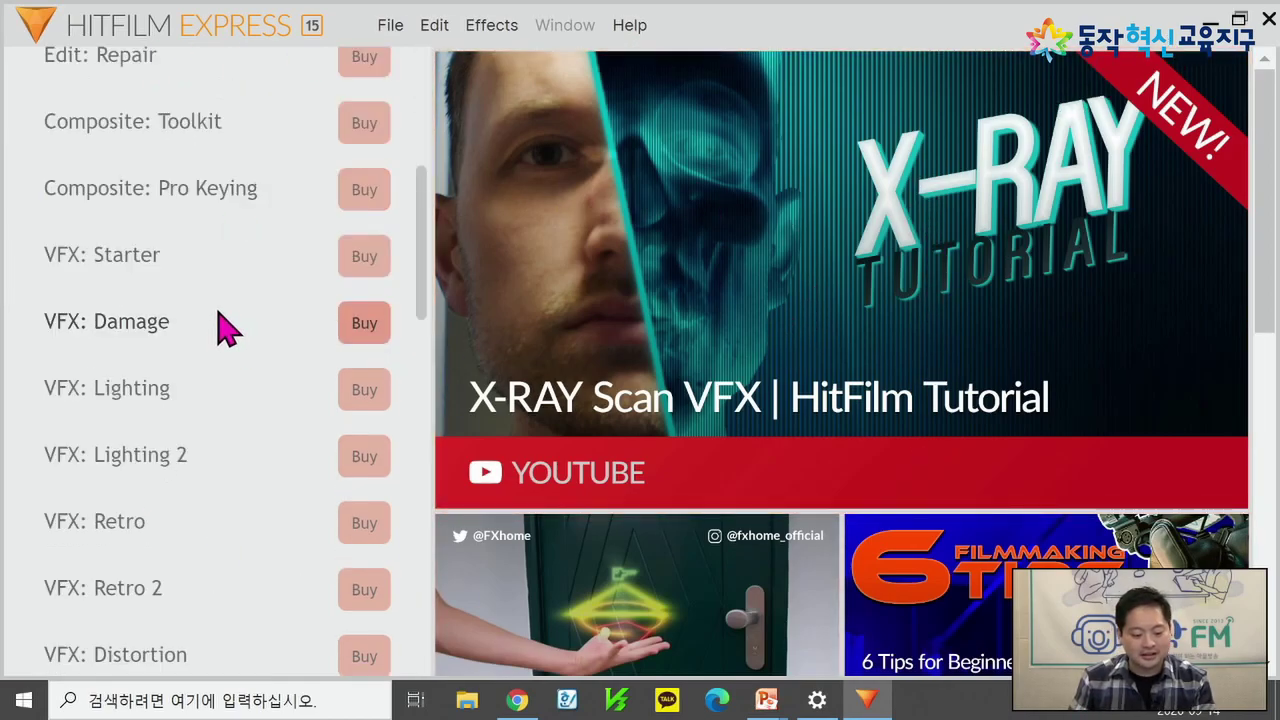
scroll(243, 329, up, 4)
scroll(354, 394, down, 11)
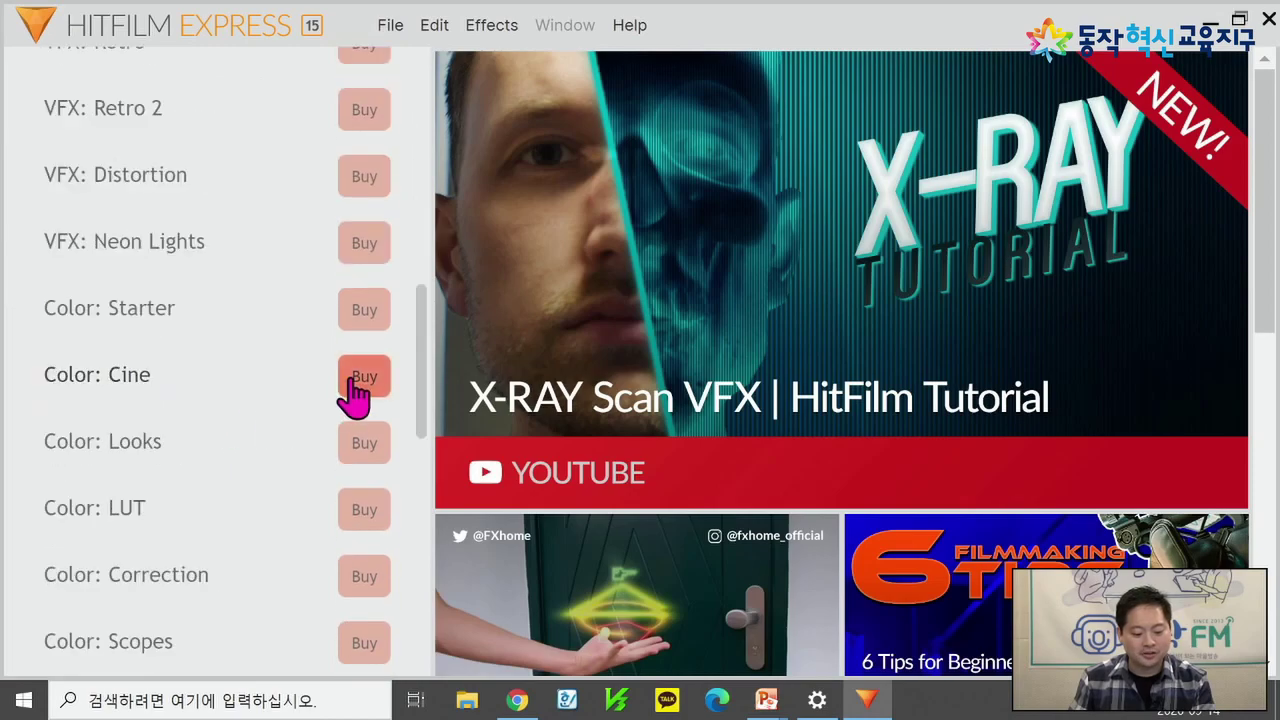
scroll(366, 466, down, 4)
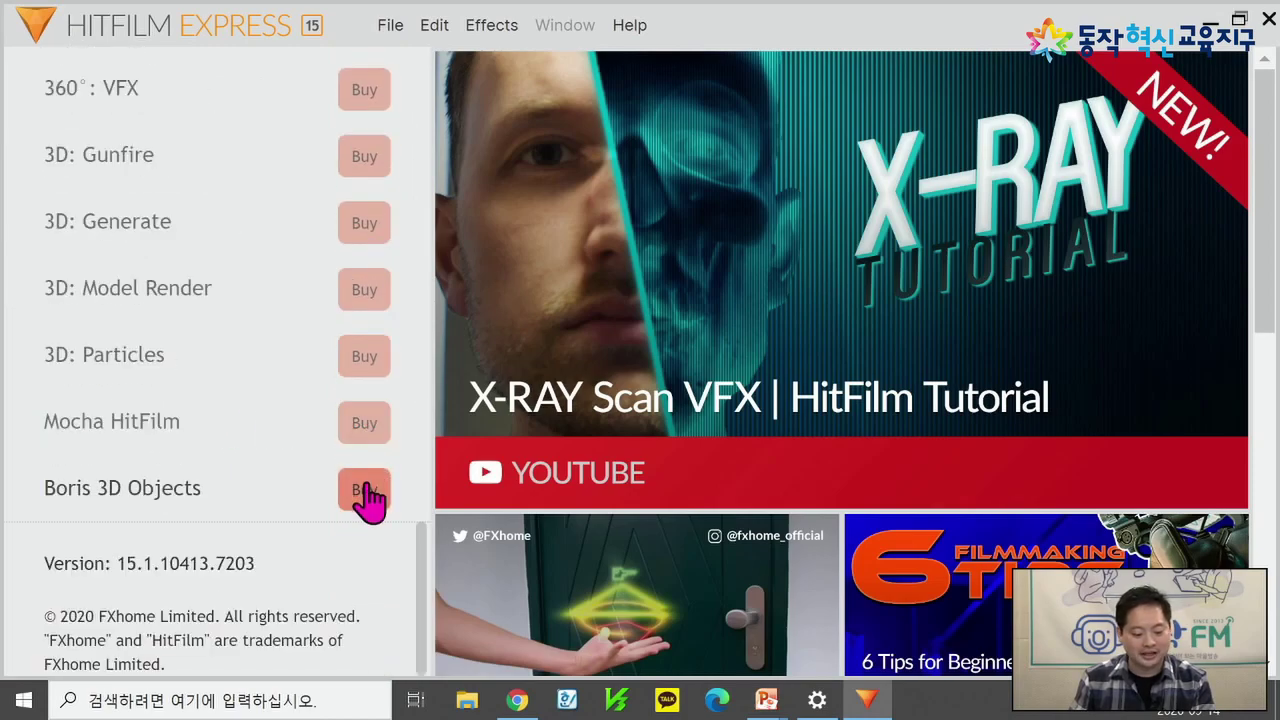
scroll(275, 470, up, 15)
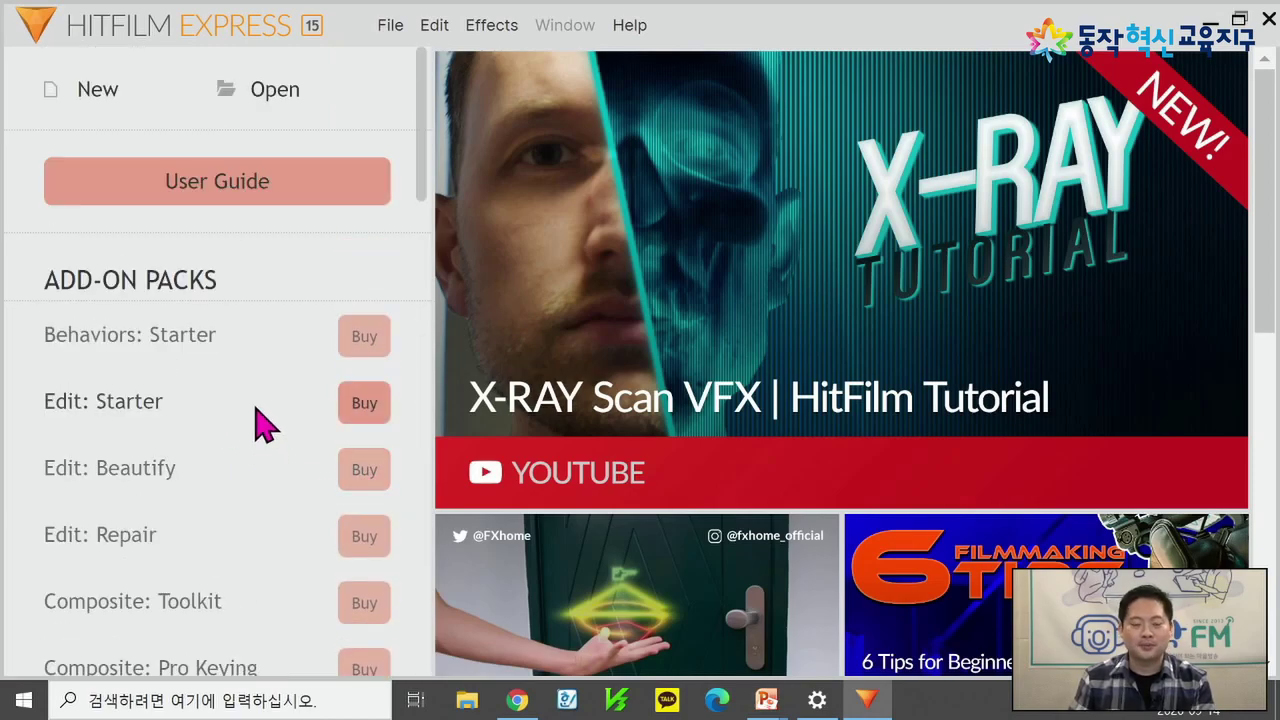
Step: Create a new project using the 1080p Full HD @ 29.97 fps template
click(110, 100)
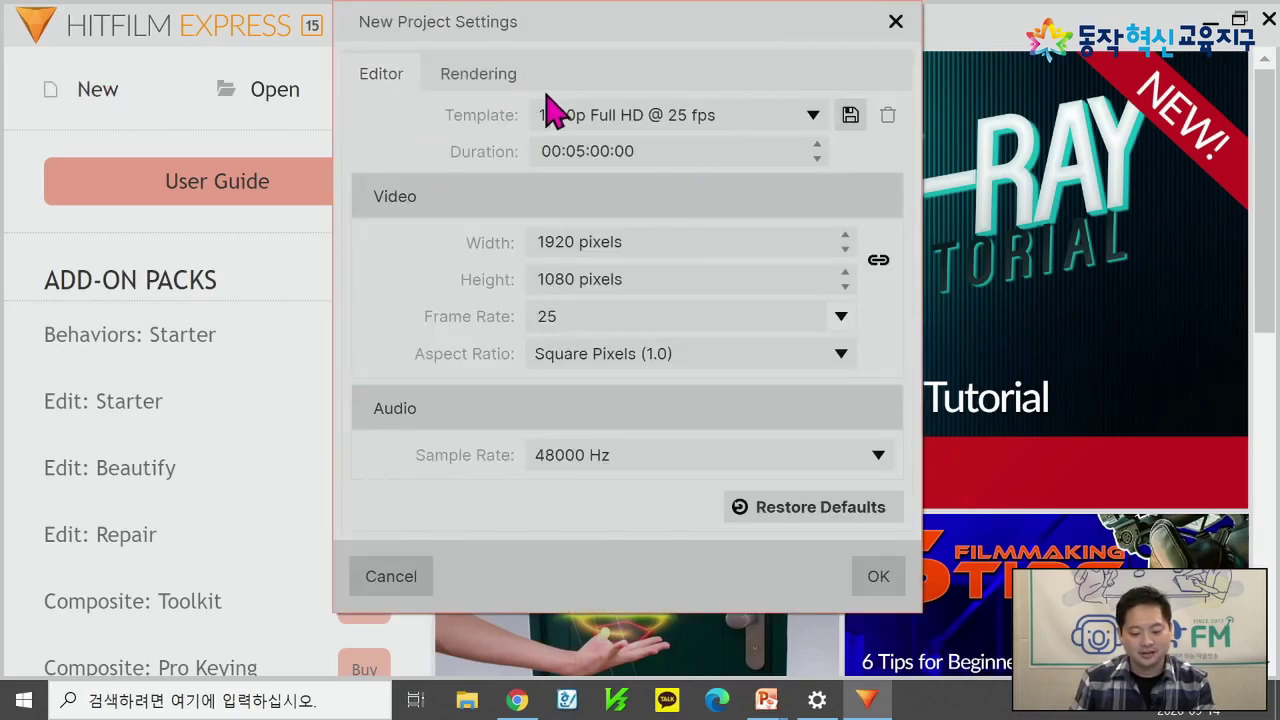
click(672, 118)
scroll(791, 486, down, 3)
scroll(775, 420, up, 3)
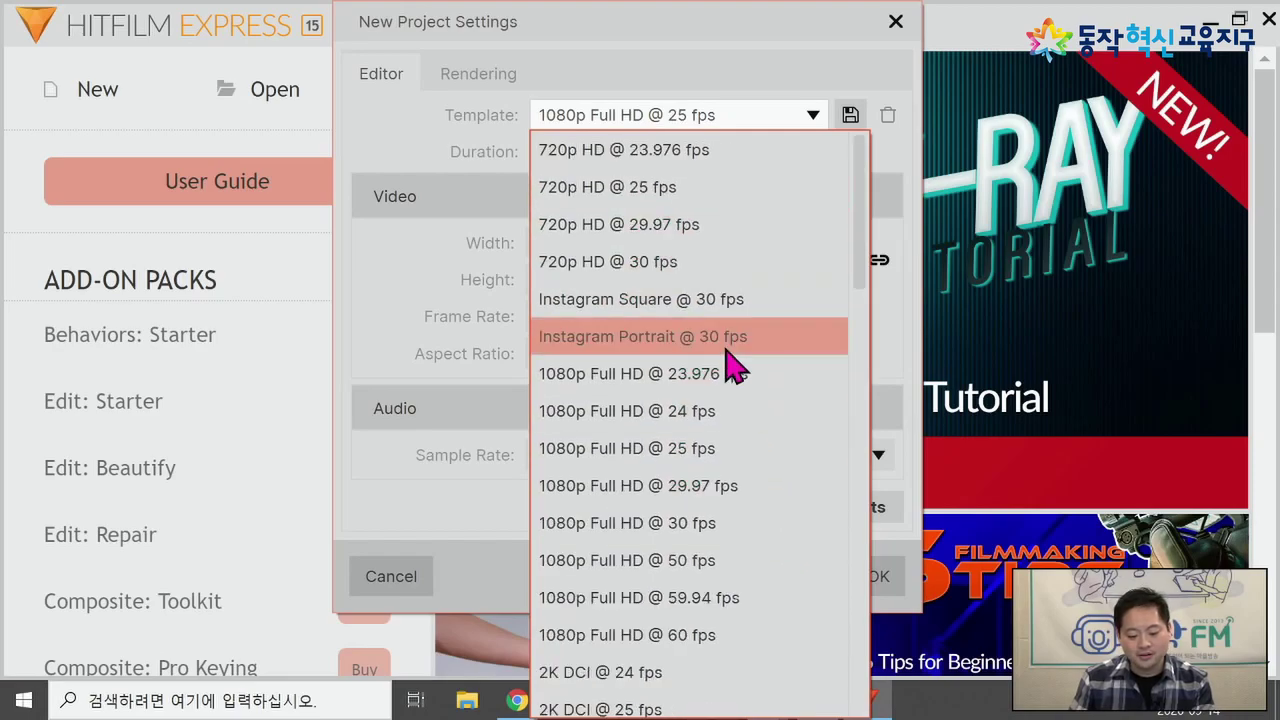
scroll(724, 366, down, 3)
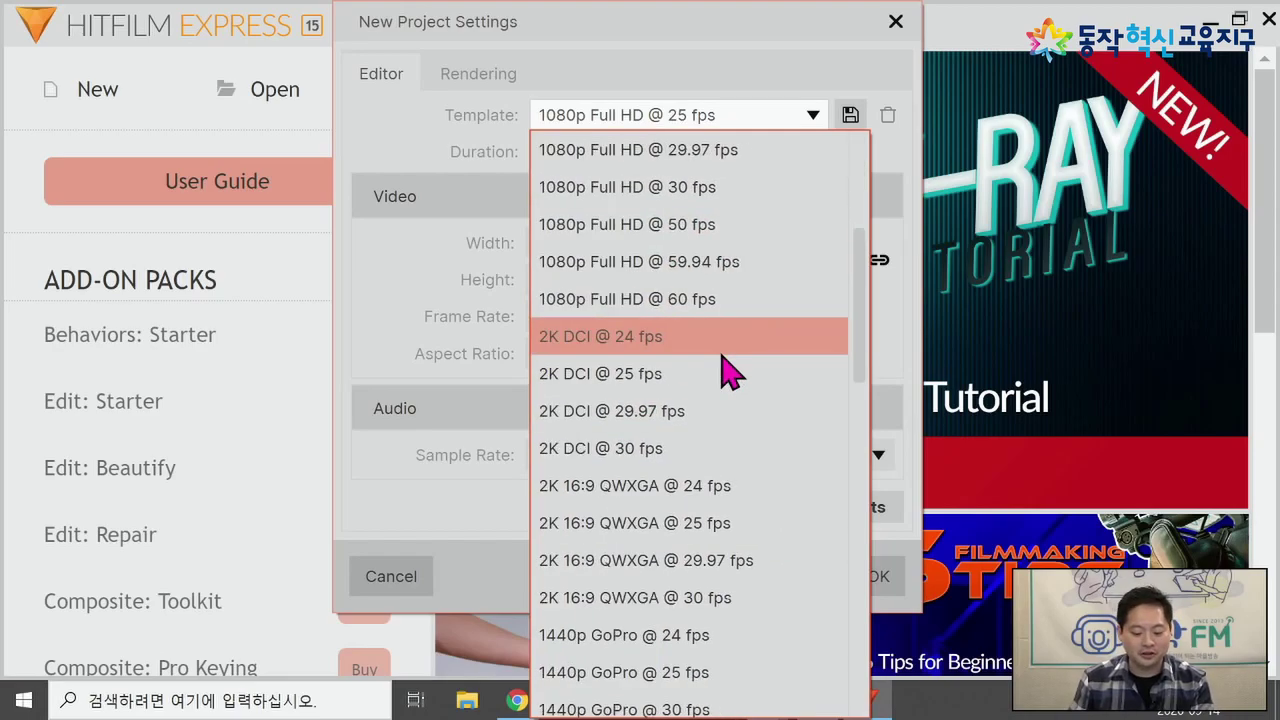
scroll(738, 447, down, 4)
scroll(733, 445, up, 7)
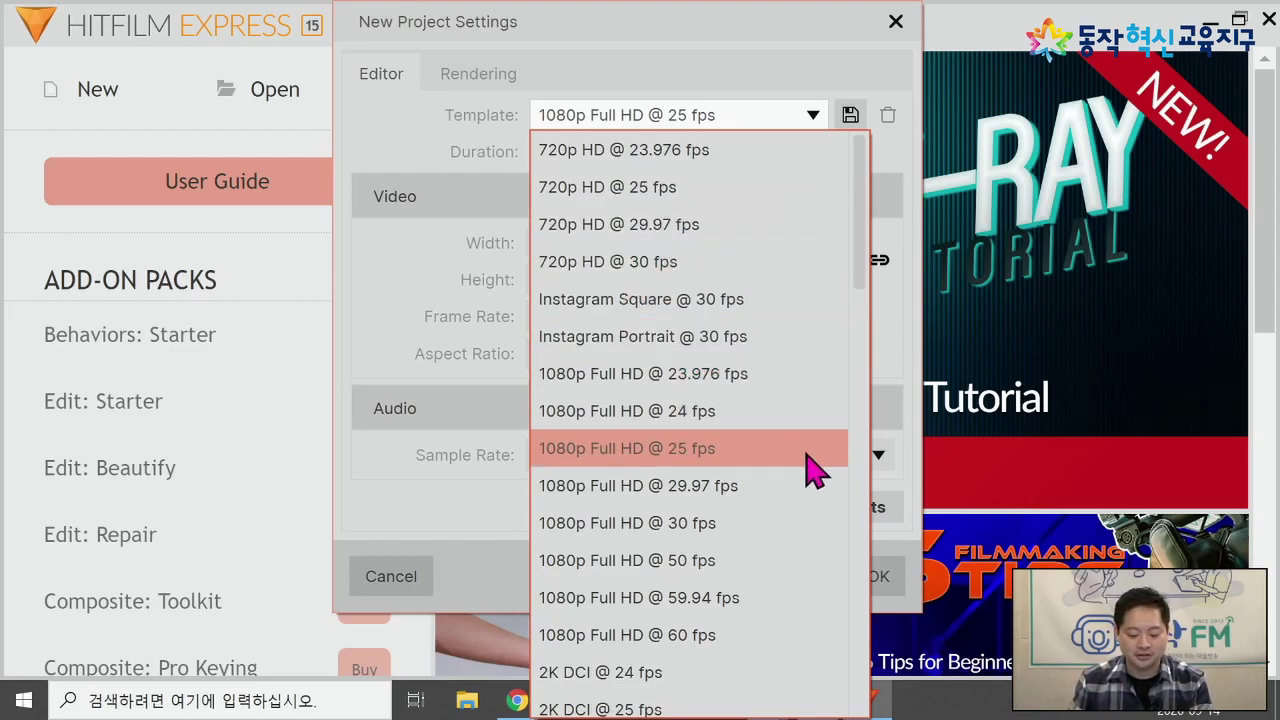
click(776, 512)
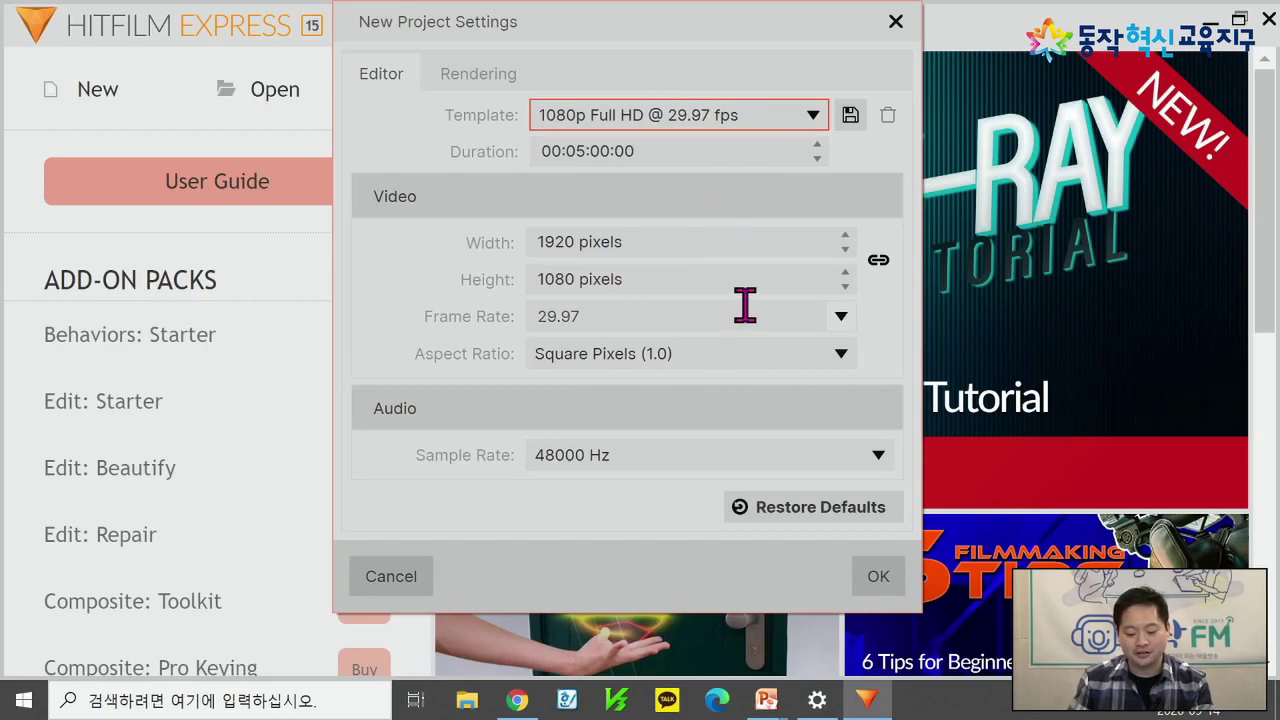
click(882, 575)
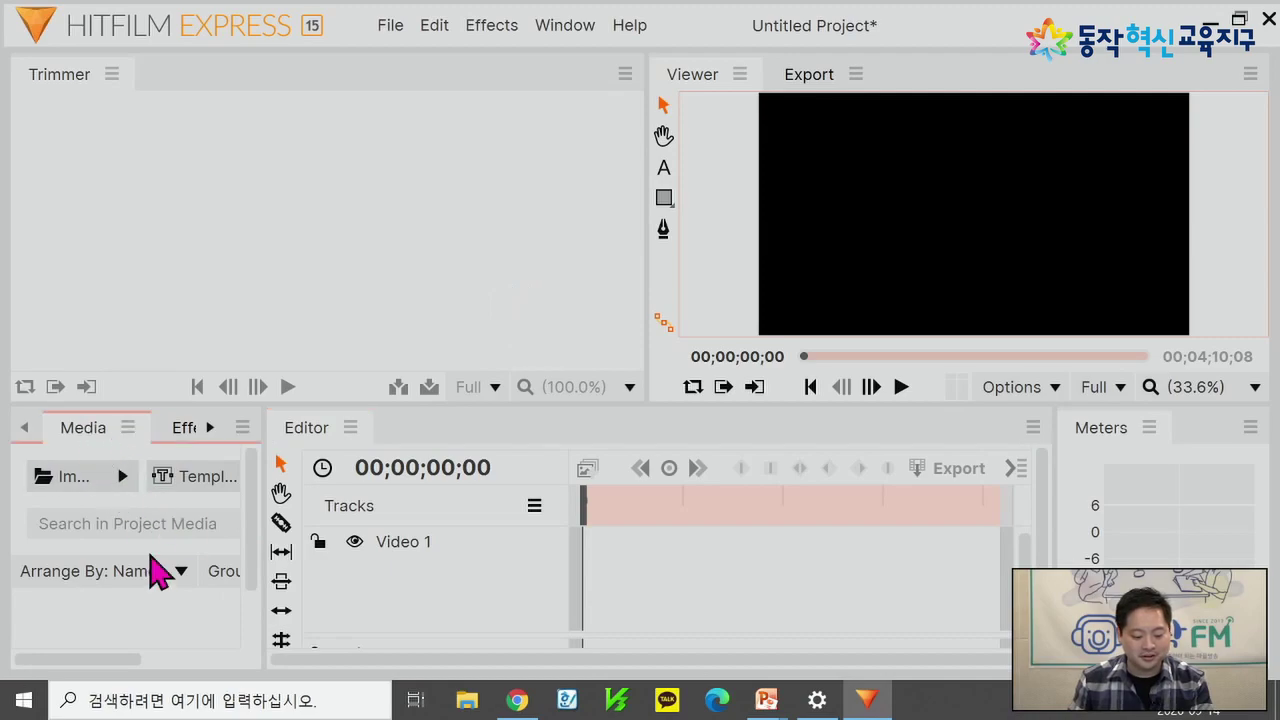
Step: Examine the available effects, widening their area and expanding the Audio and Blurs categories
scroll(177, 558, down, 1)
scroll(183, 571, up, 1)
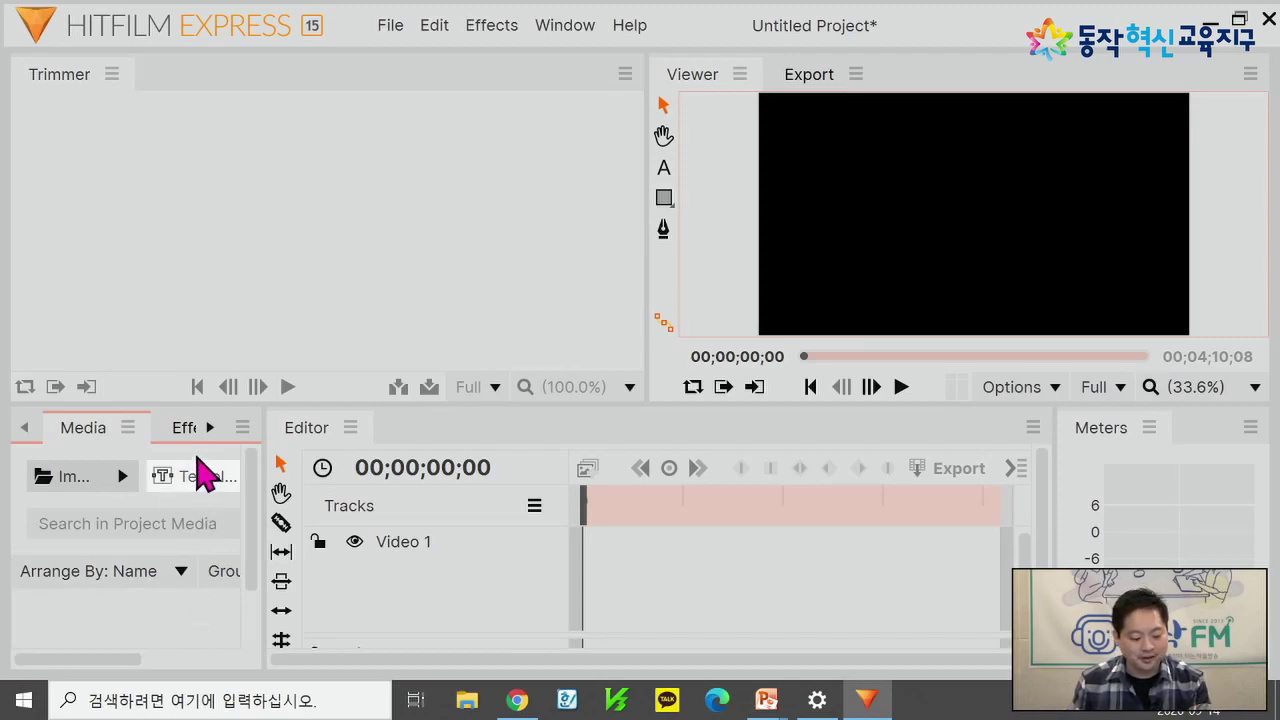
click(190, 432)
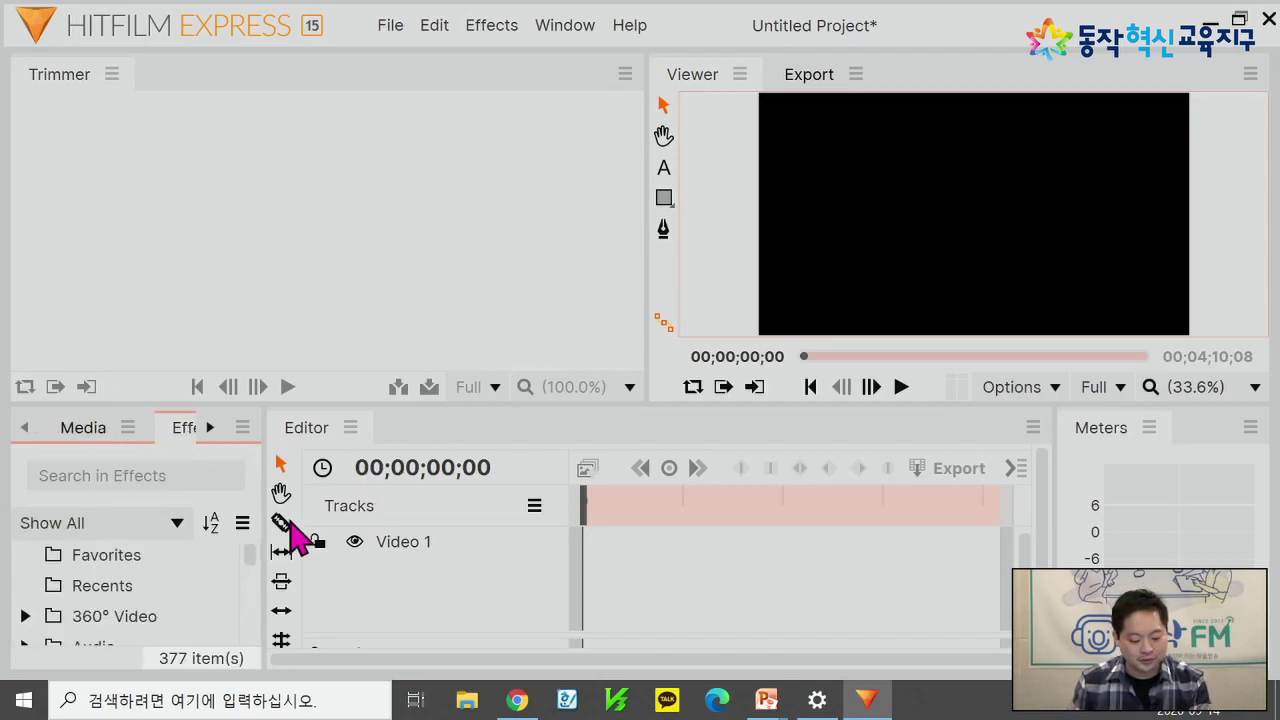
drag(262, 433, 420, 434)
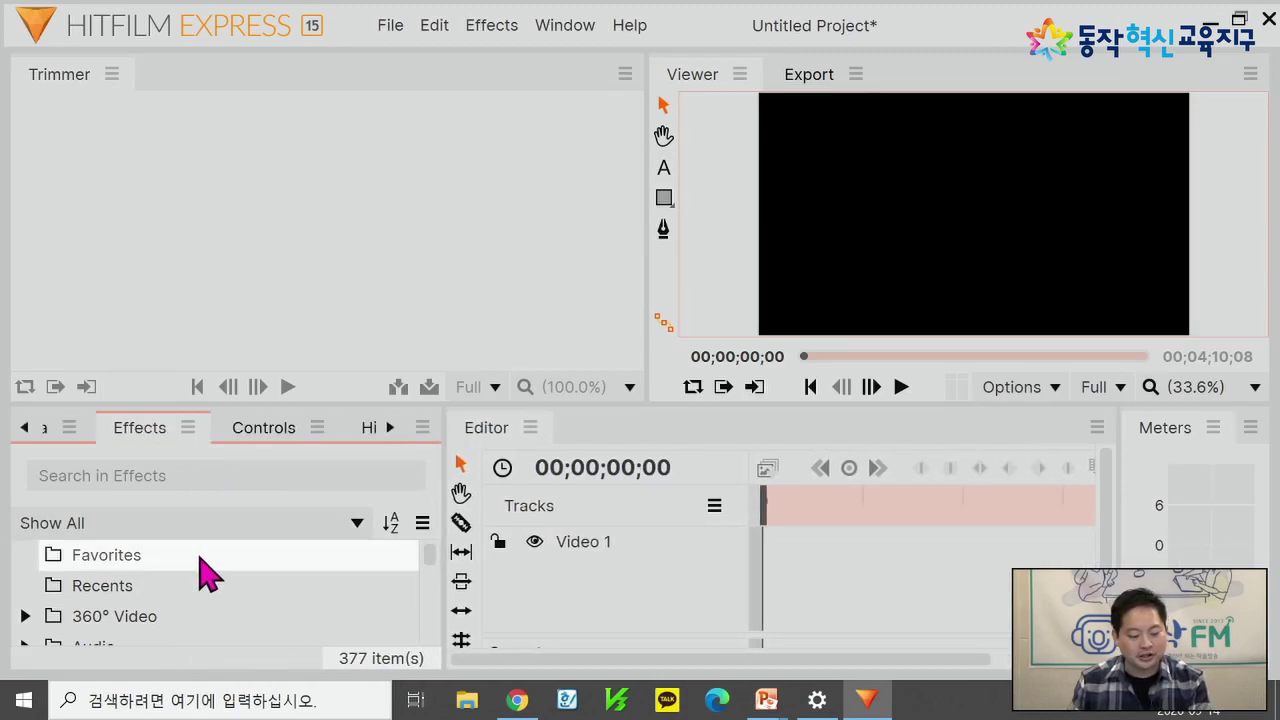
scroll(240, 590, down, 1)
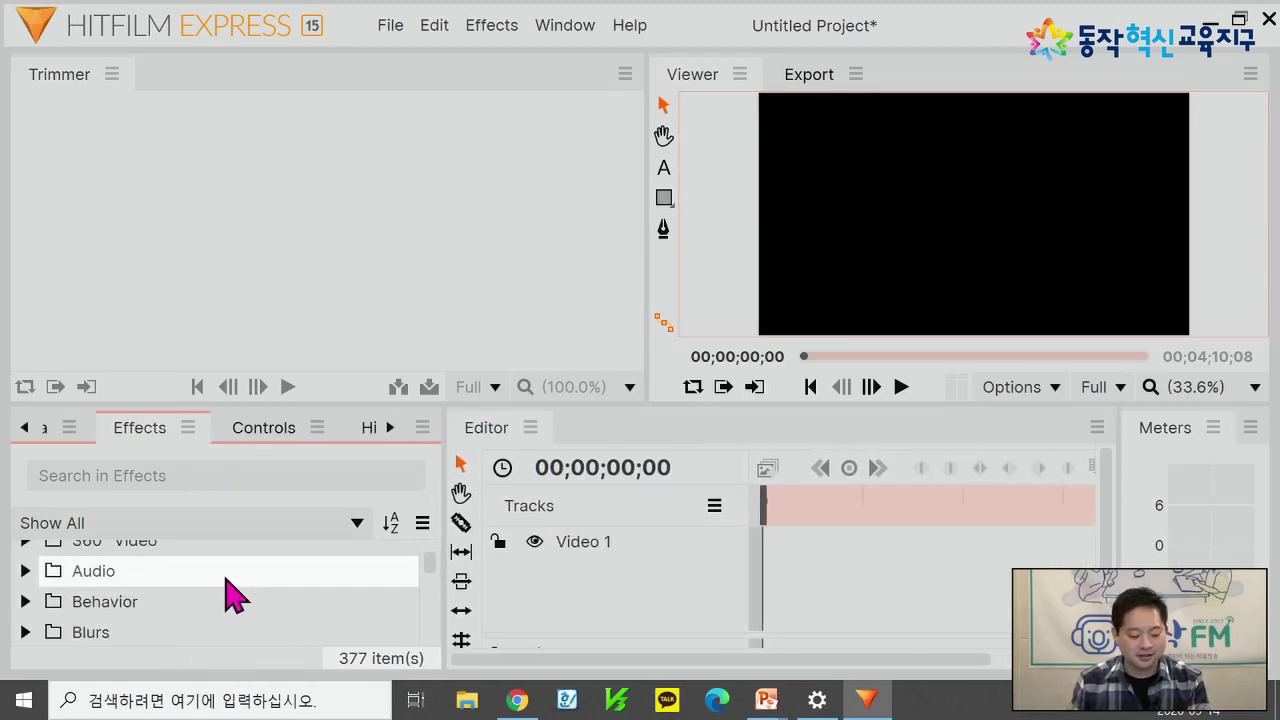
click(25, 571)
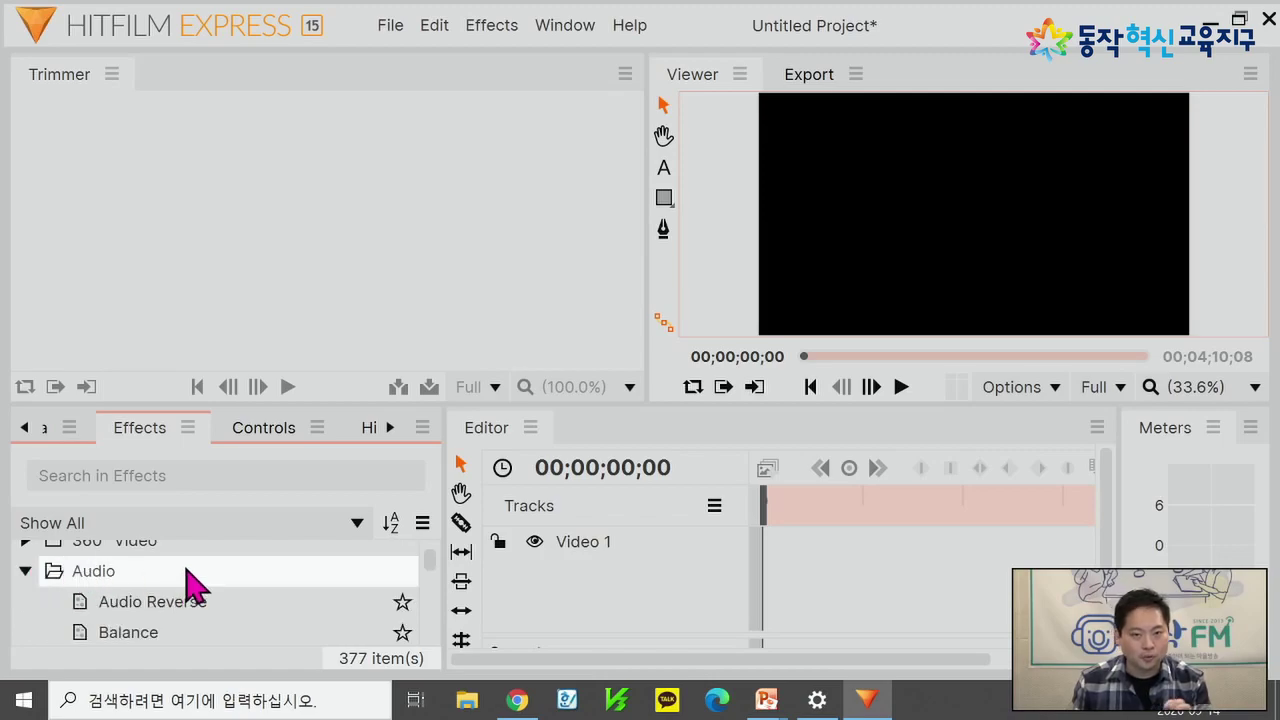
scroll(200, 580, down, 8)
click(27, 592)
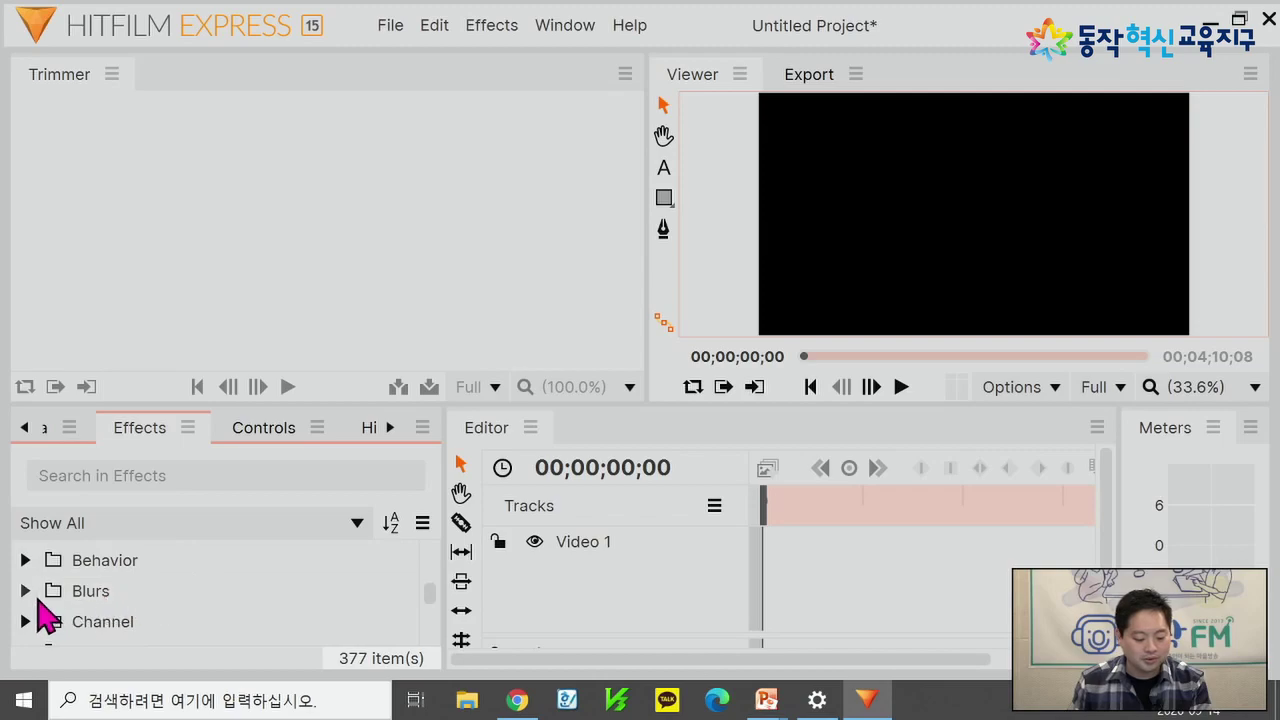
scroll(172, 597, down, 3)
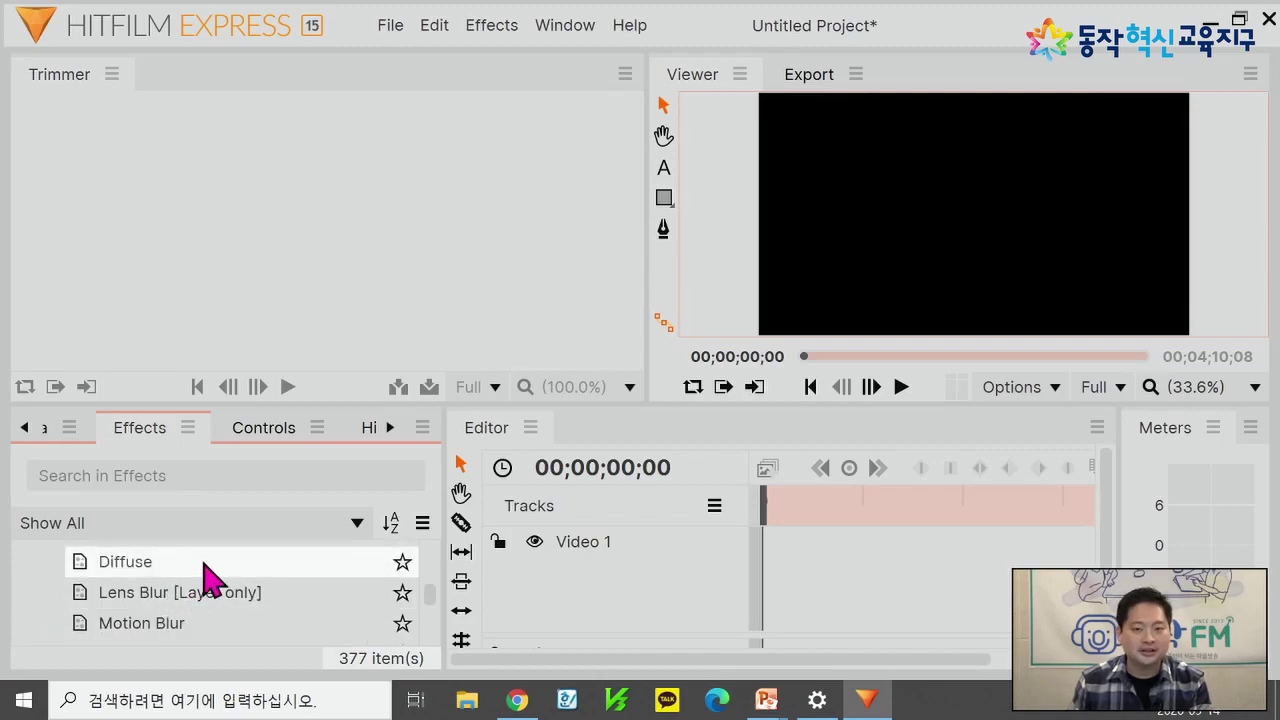
scroll(210, 585, down, 3)
scroll(230, 595, down, 3)
scroll(234, 598, up, 10)
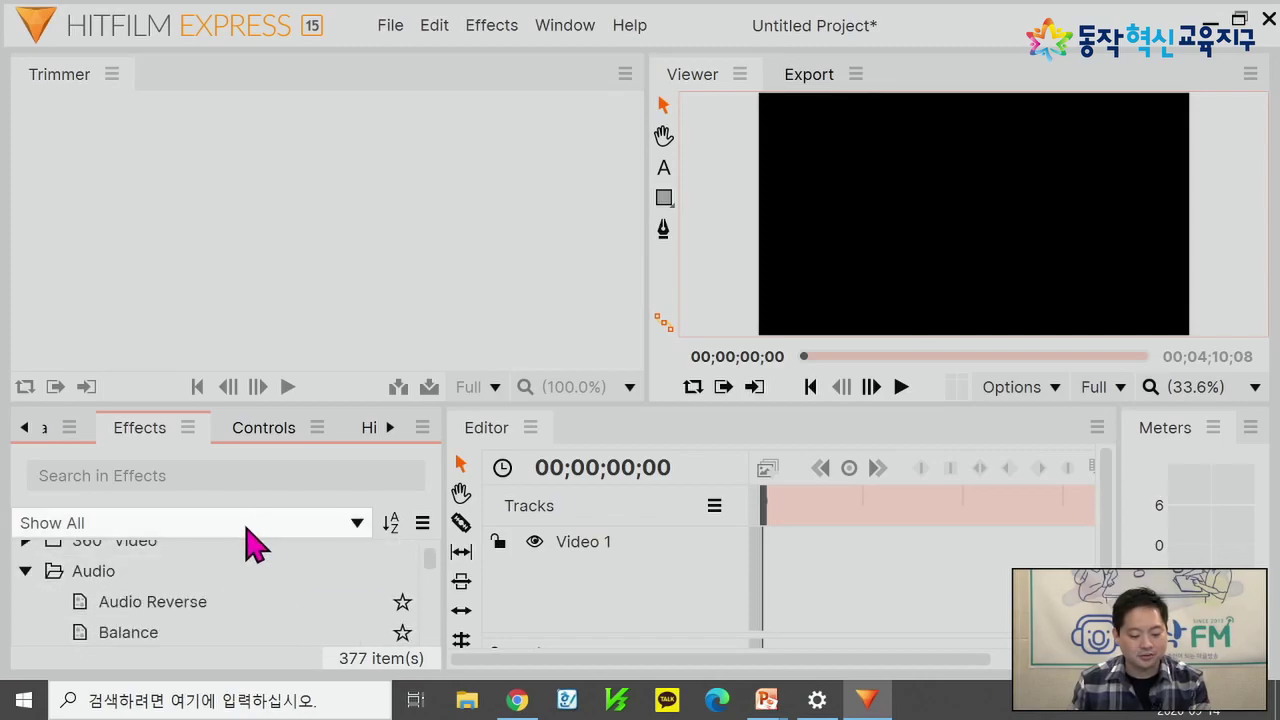
scroll(250, 560, up, 2)
Step: View the Controls area and the project's edit History
click(268, 438)
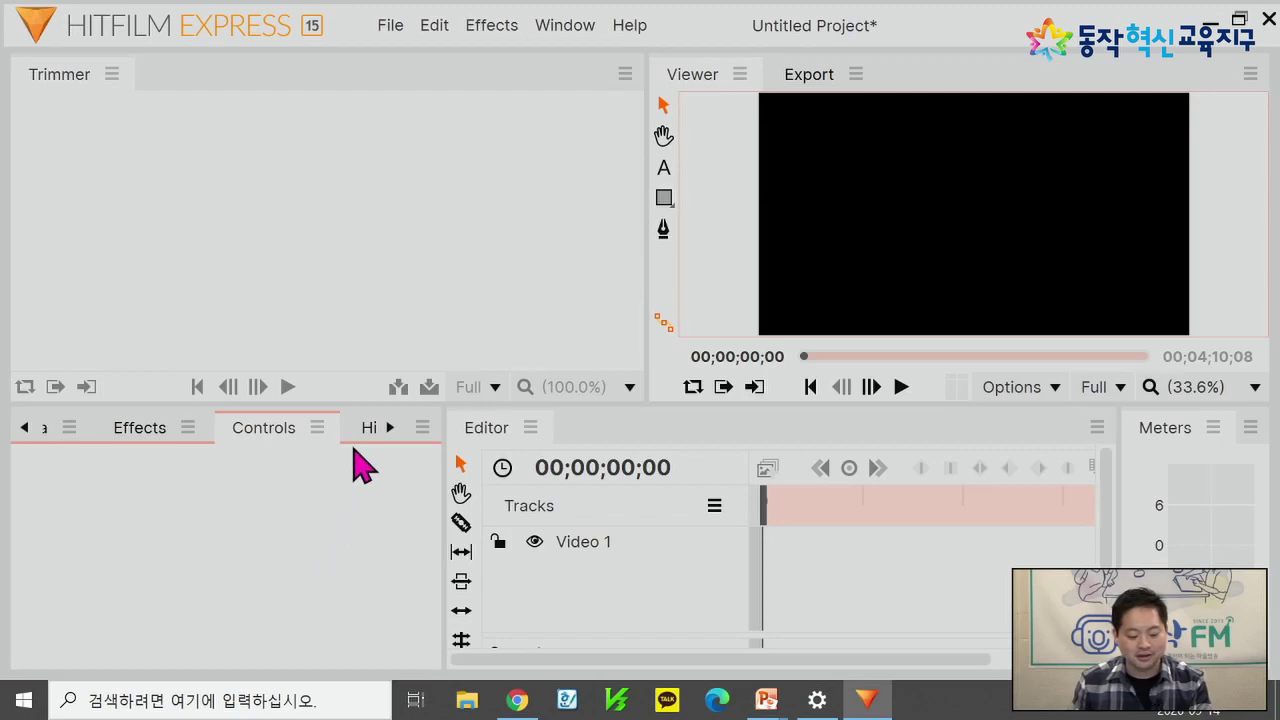
click(390, 430)
click(390, 430)
click(221, 432)
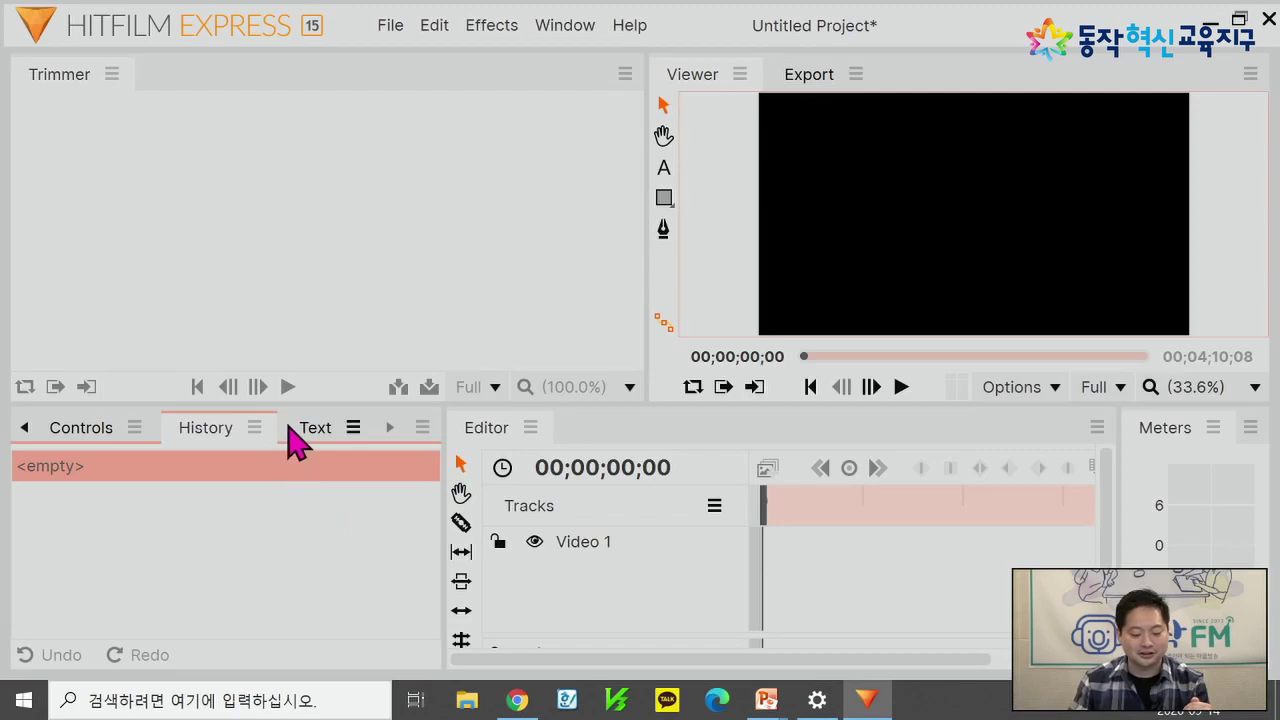
Step: Examine the Text character and paragraph settings, including the font and style choices, and narrow the widened area again
click(292, 430)
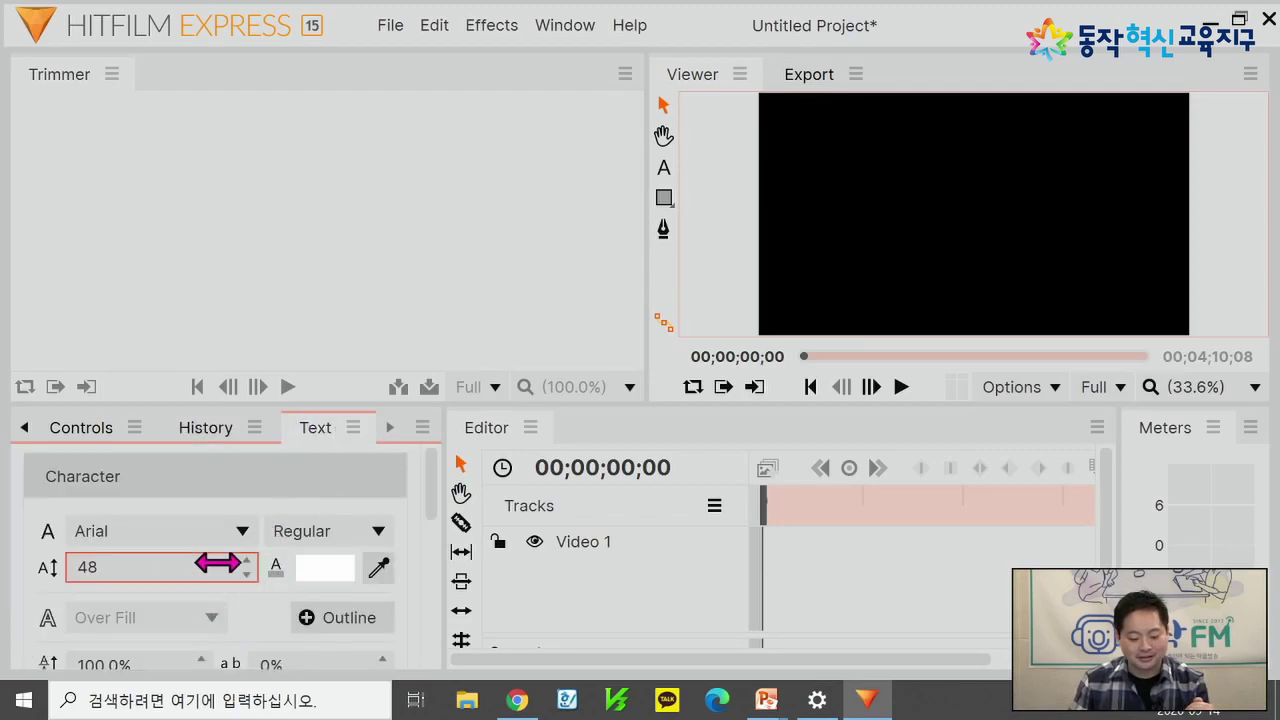
mouse_move(434, 504)
mouse_down()
mouse_move(430, 583)
mouse_move(441, 507)
mouse_up()
click(194, 524)
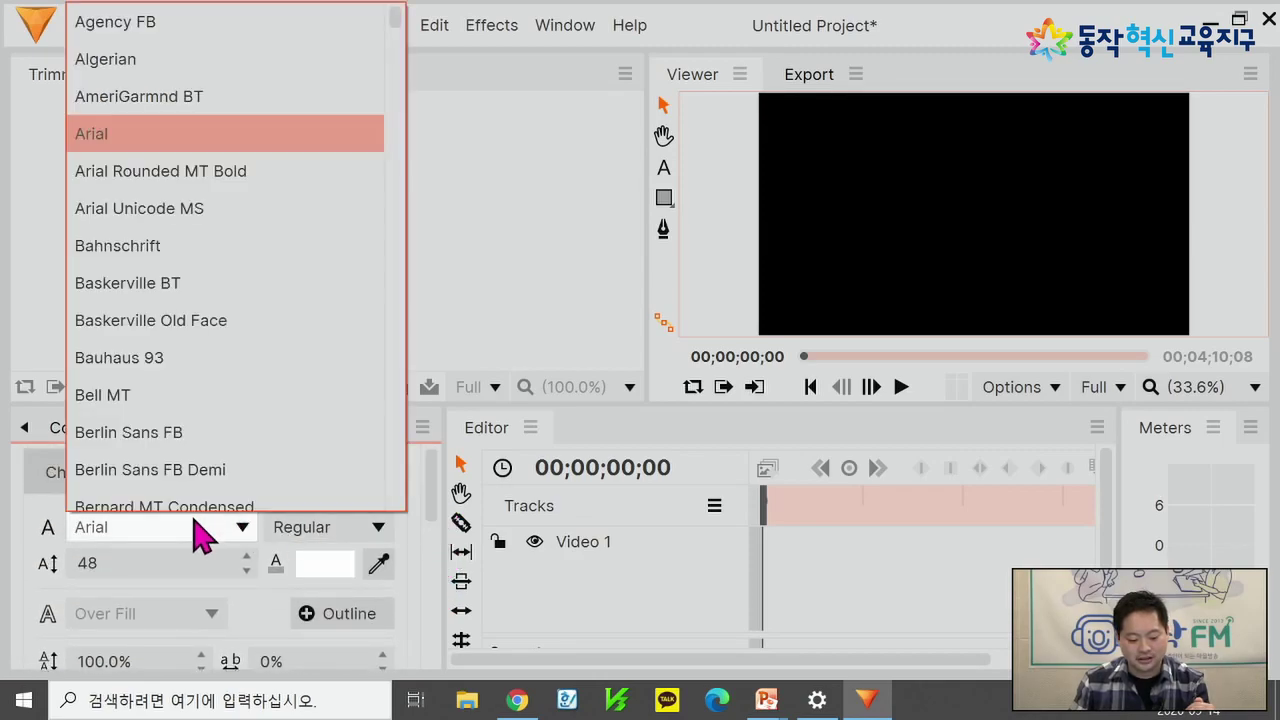
scroll(363, 286, down, 4)
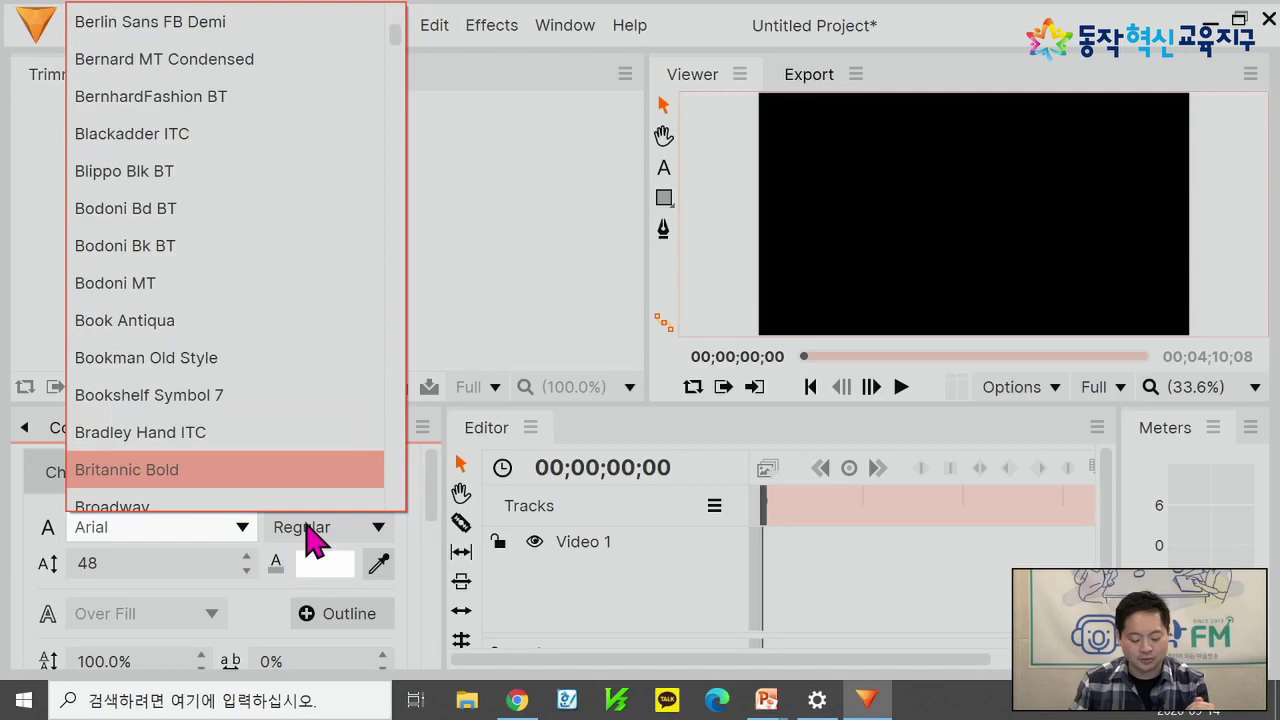
click(306, 526)
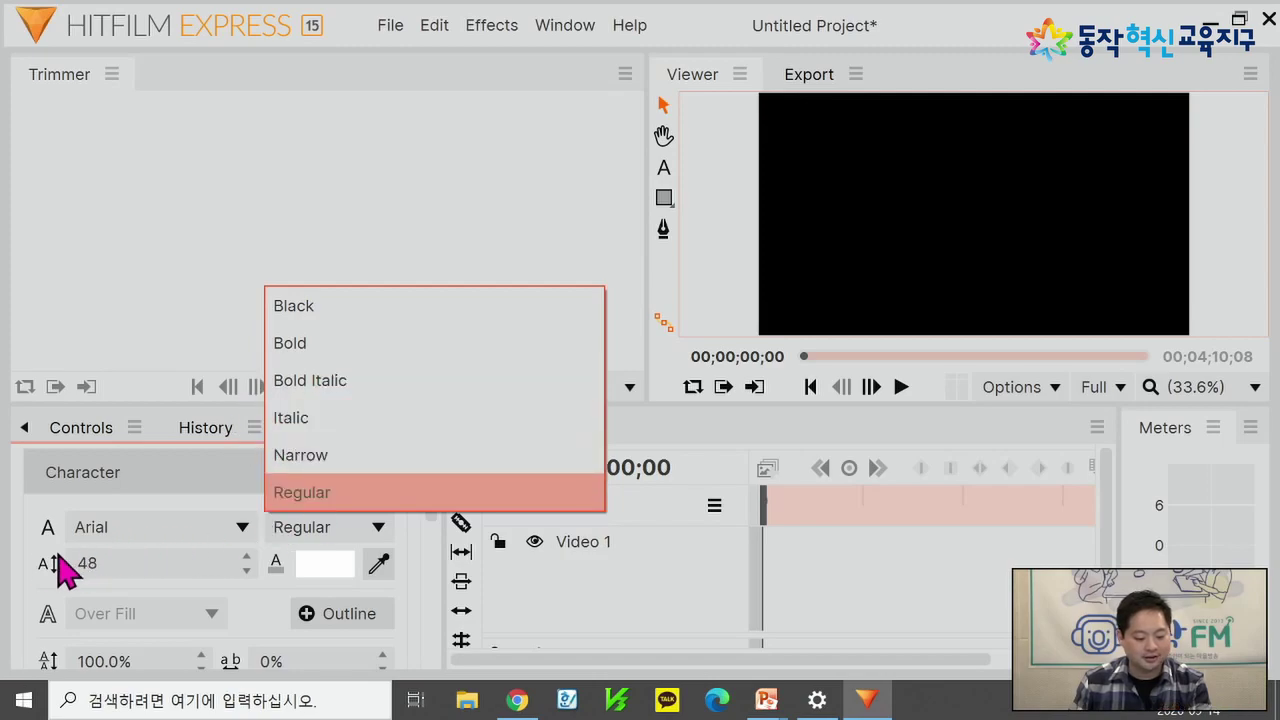
click(72, 553)
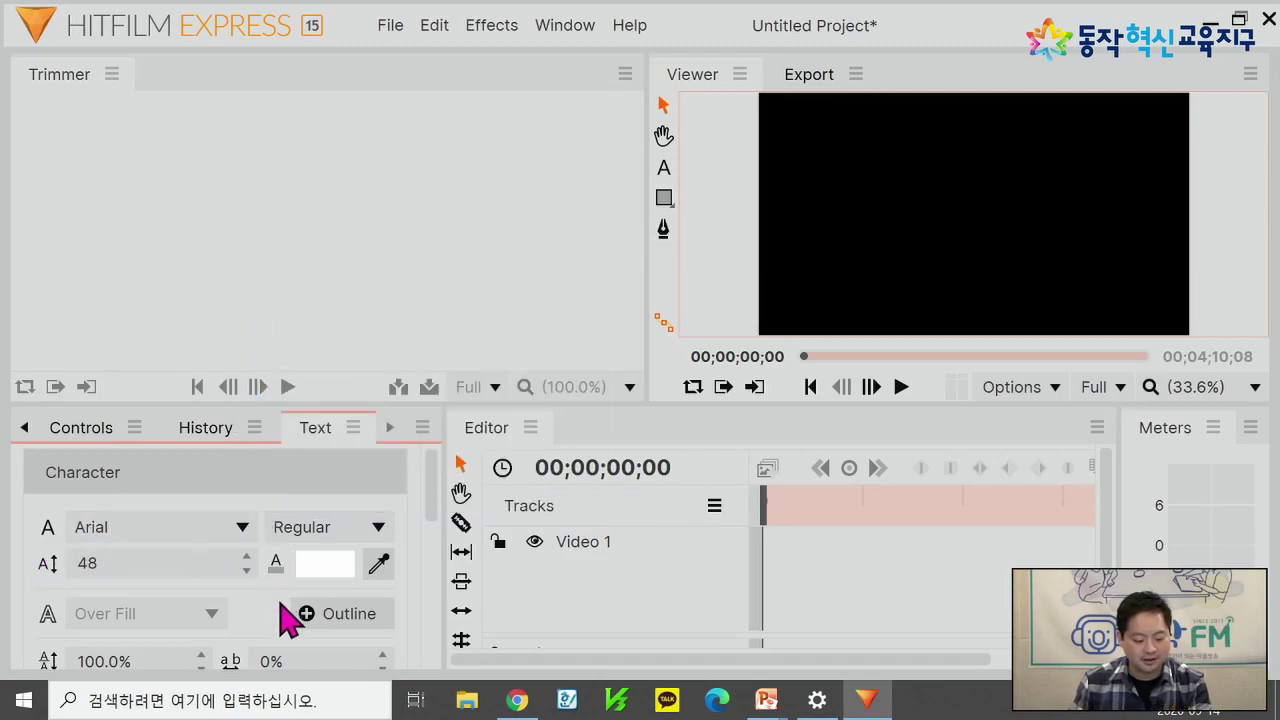
scroll(286, 614, down, 2)
scroll(170, 595, down, 4)
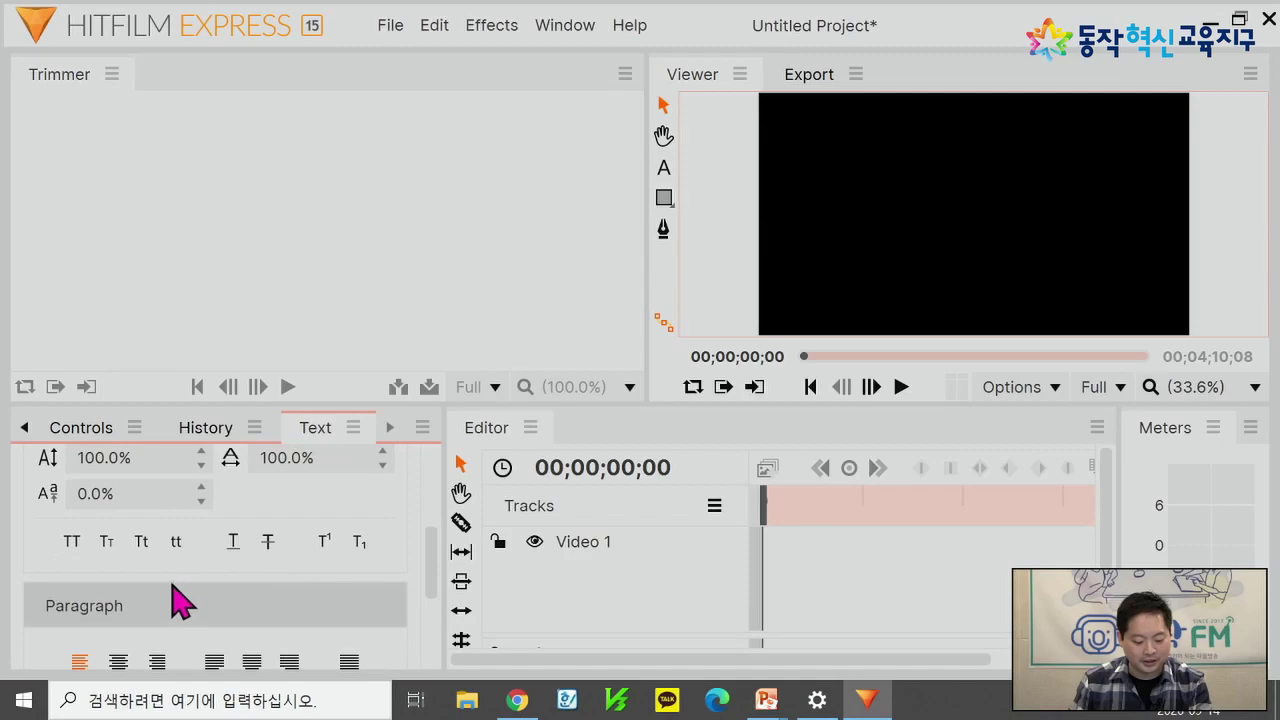
scroll(170, 598, down, 2)
scroll(200, 600, down, 2)
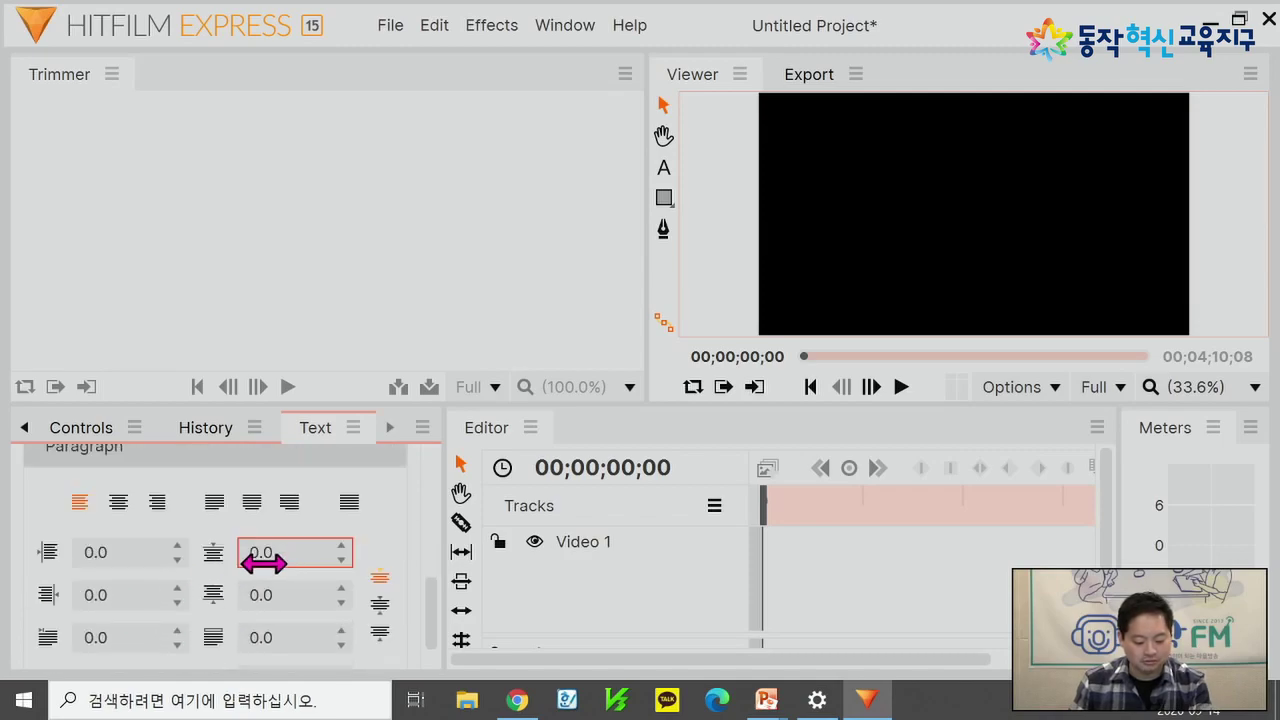
scroll(410, 552, up, 10)
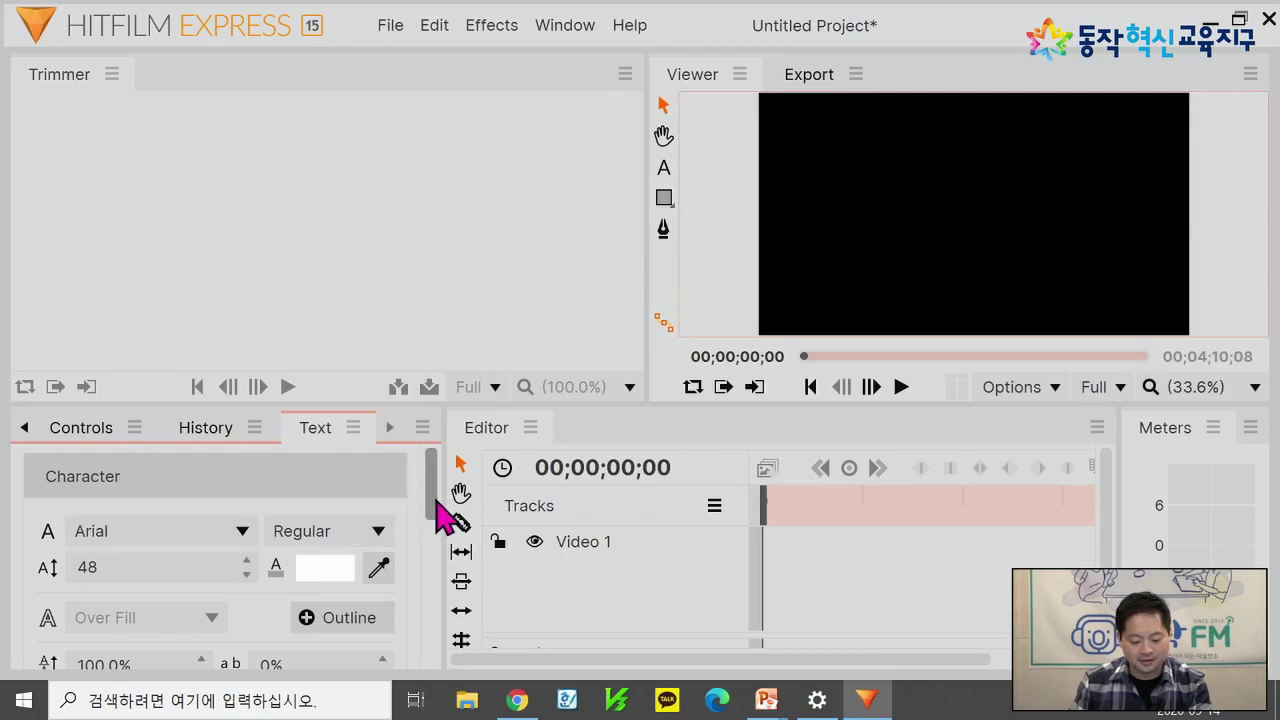
drag(440, 498, 258, 514)
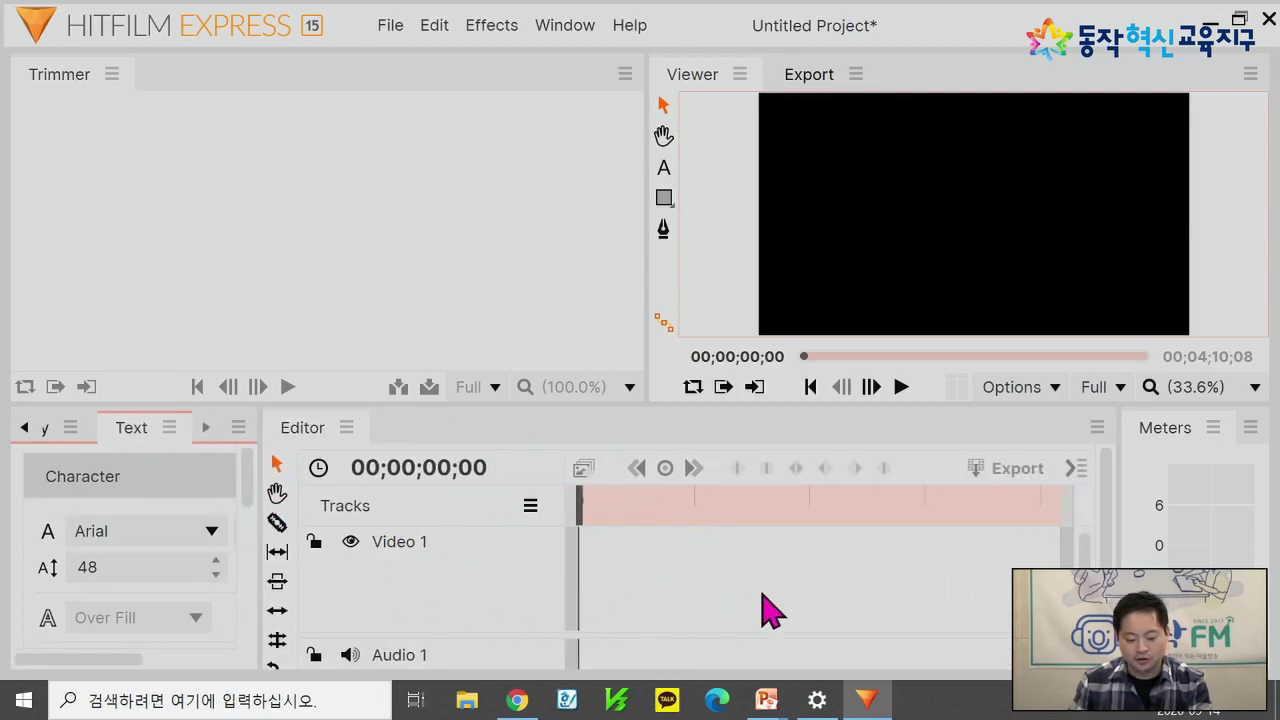